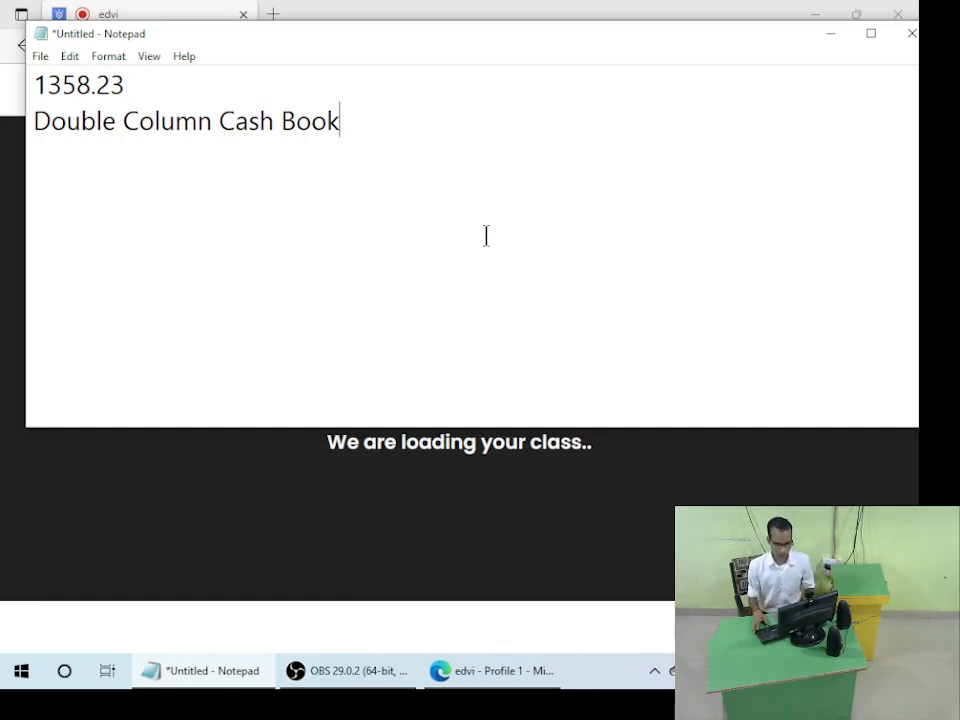
# - Add the heading "Cash\bank Receipt" below the Double Column Cash Book title, leaving one blank line between them
pyautogui.press('Return')
pyautogui.press('Return')
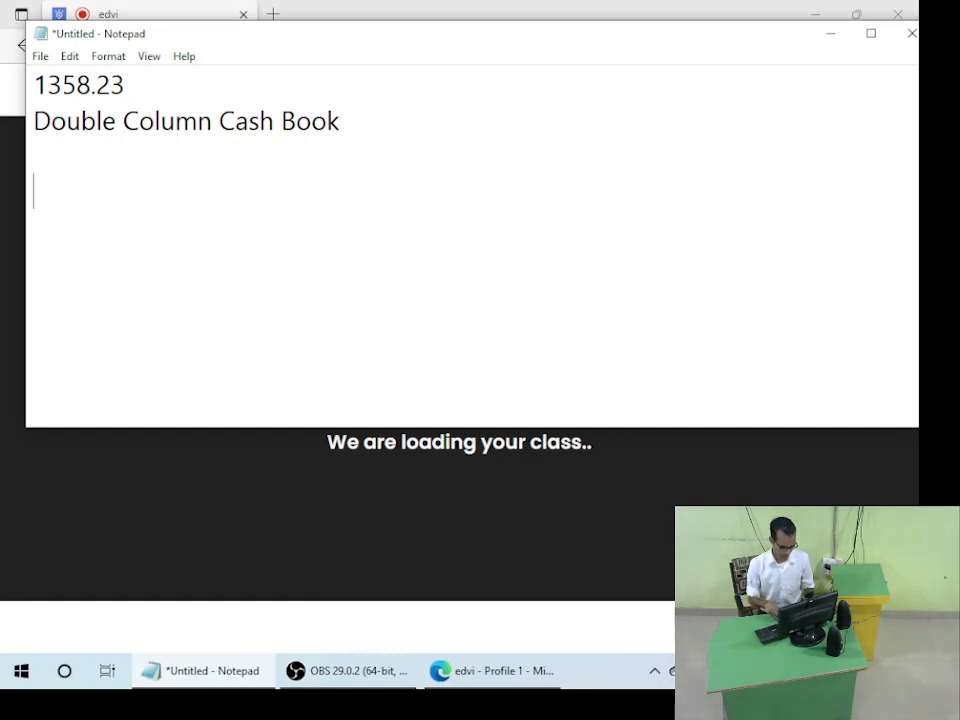
pyautogui.write('Cash\\')
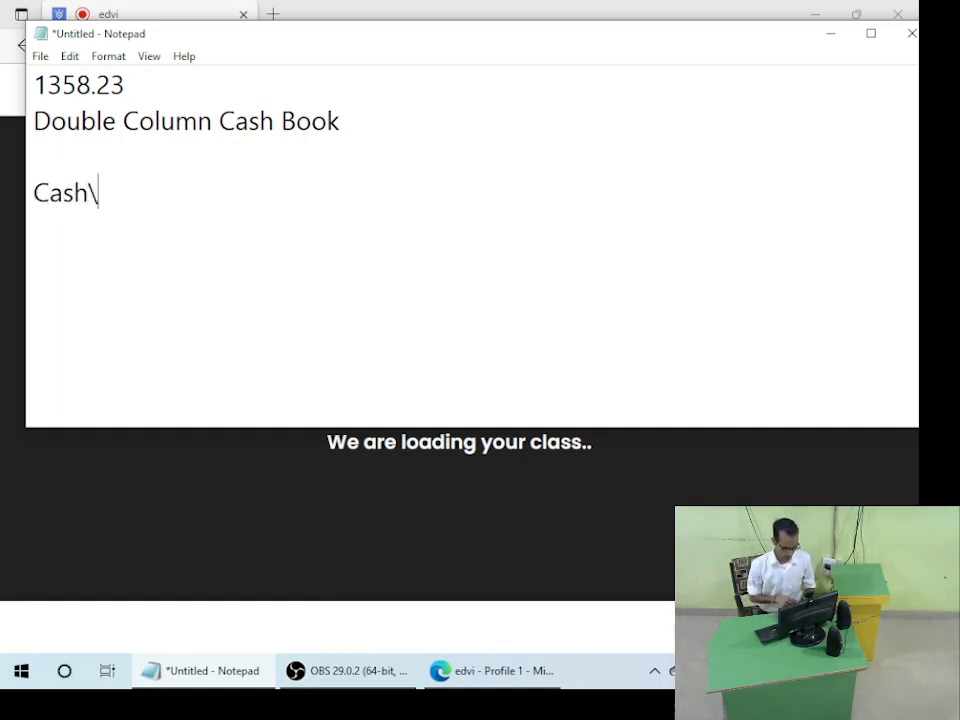
pyautogui.write('bank ')
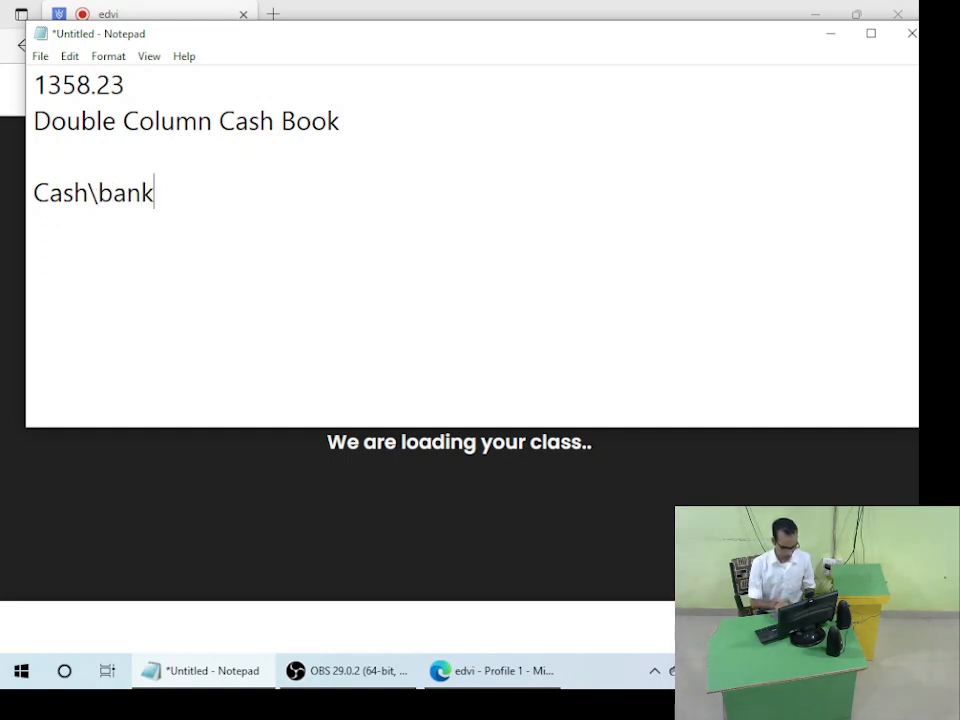
pyautogui.write('Re')
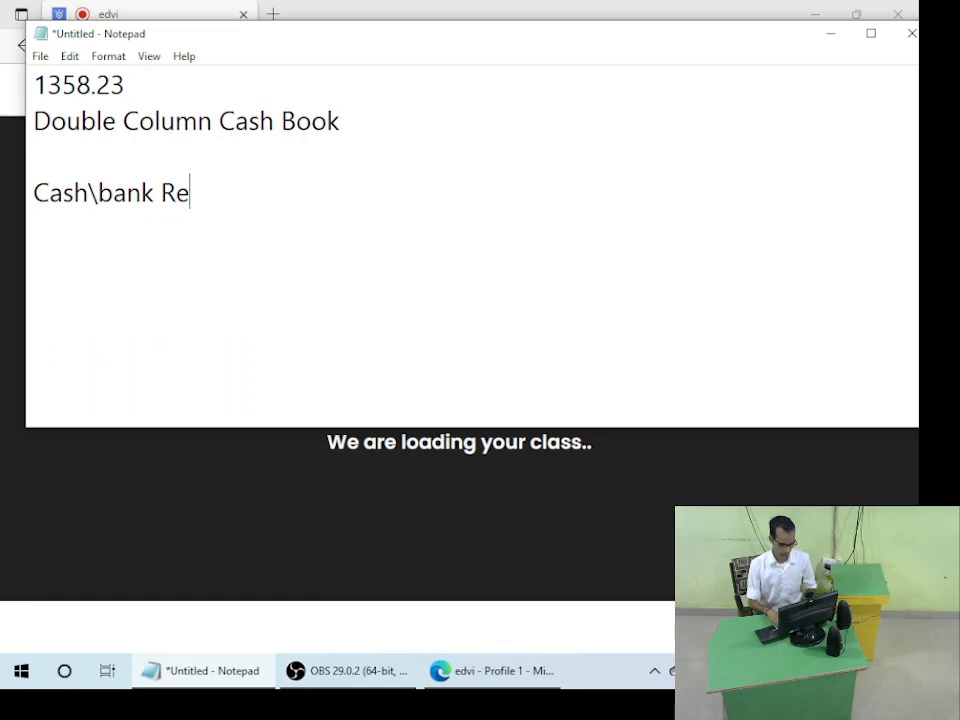
pyautogui.write('ceipt')
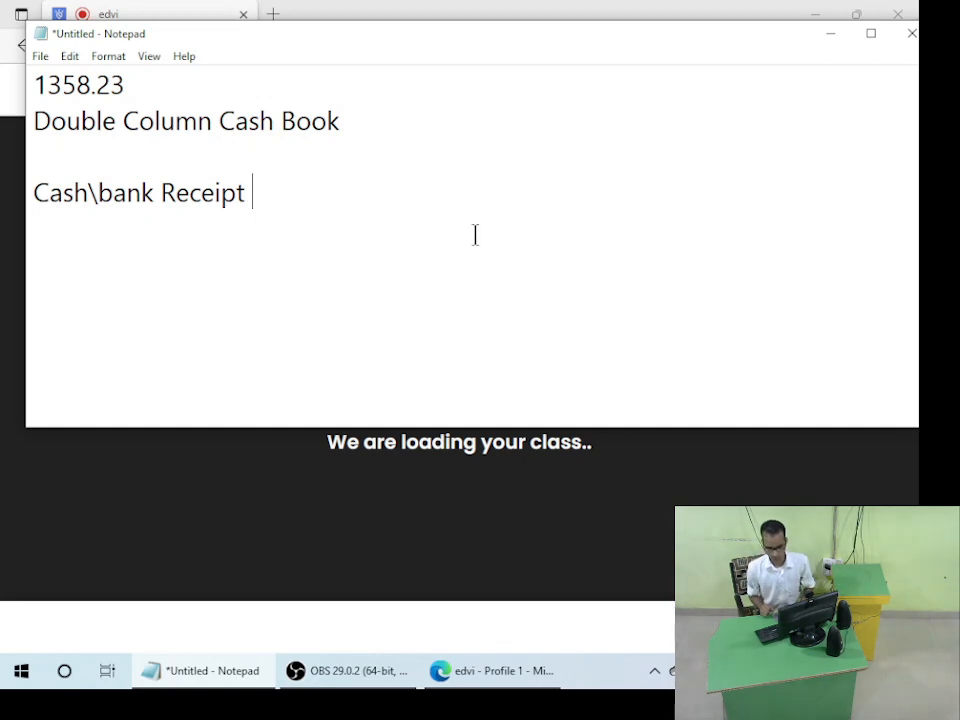
# - Switch to the edvi classroom in Edge, reload it and rejoin the Tally 4-6 class with audio and video off
pyautogui.click(240, 538)
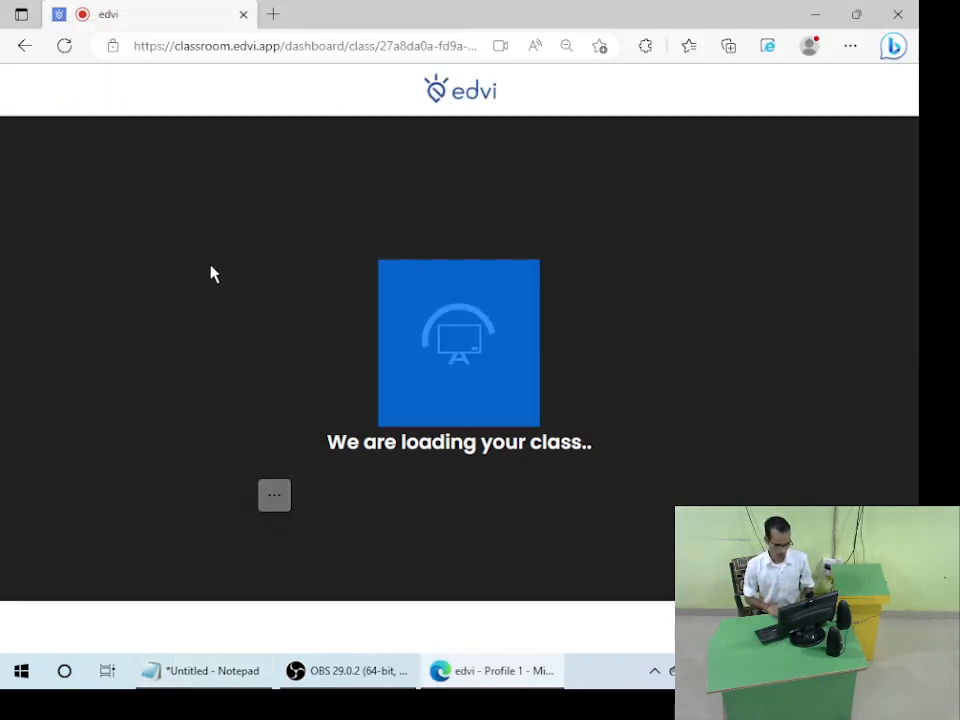
pyautogui.click(303, 47)
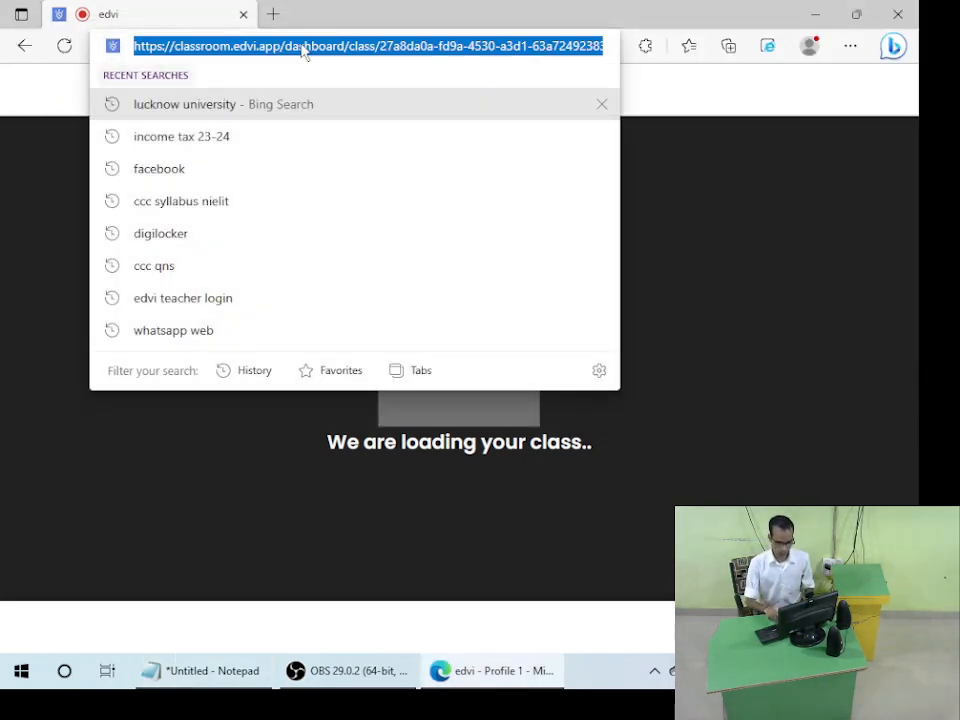
pyautogui.press('Return')
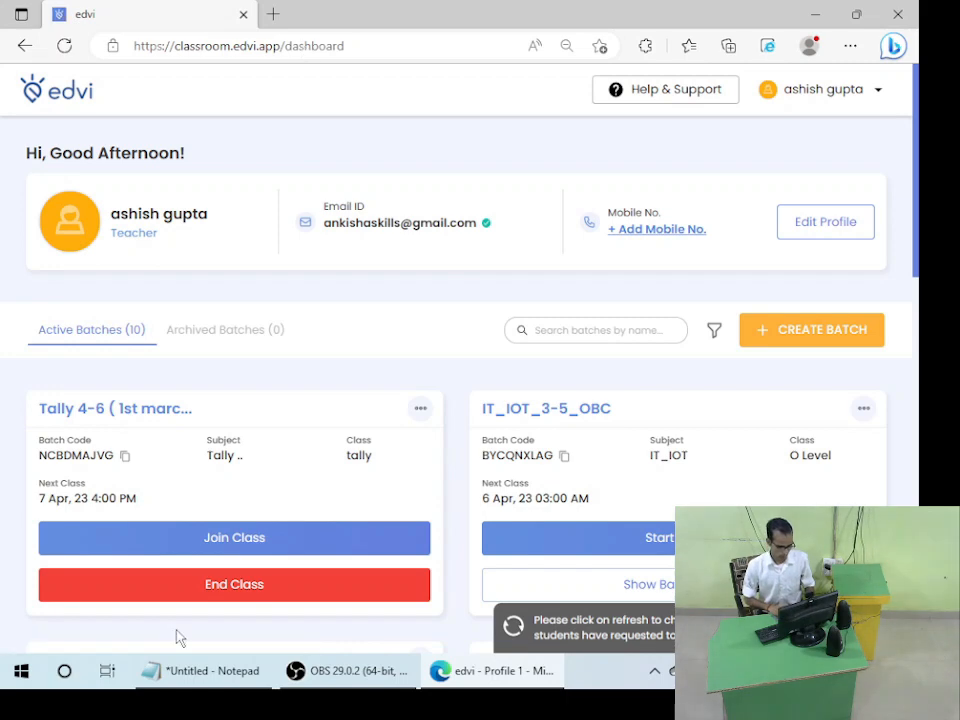
pyautogui.click(246, 550)
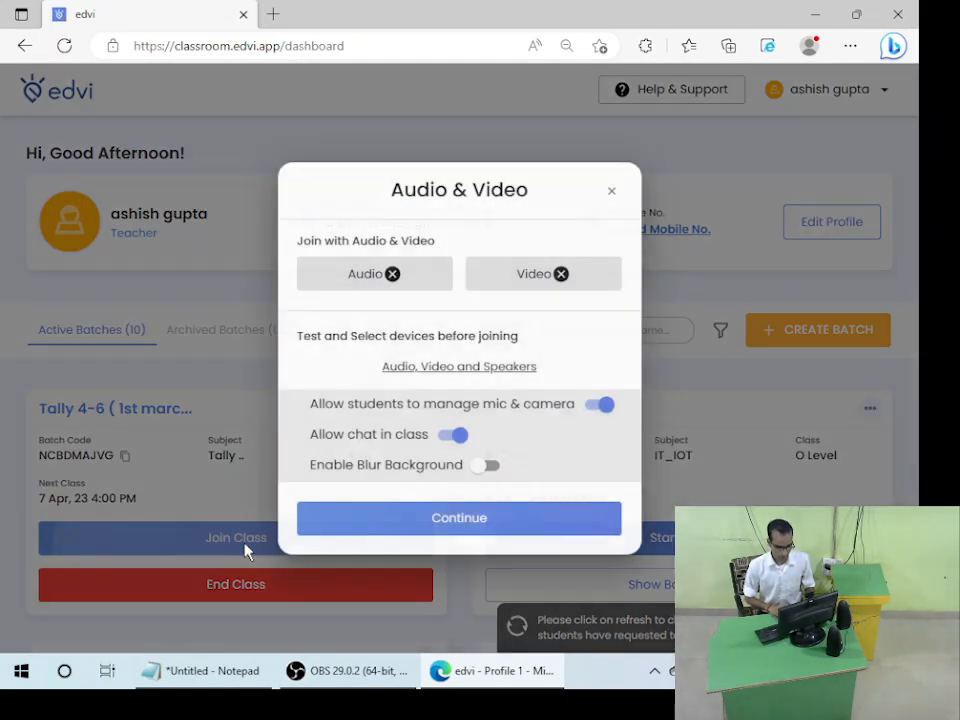
pyautogui.click(435, 531)
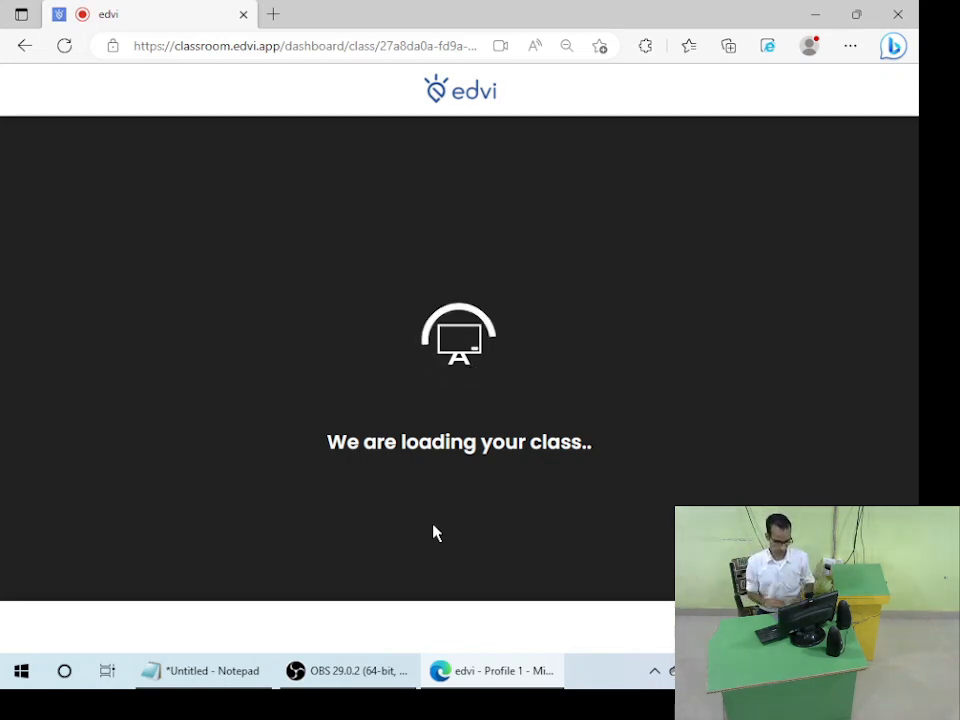
# - Switch back to Notepad and add the line "1- Deposit cash in Bank A\c" under the Cash\bank Receipt heading
pyautogui.click(237, 680)
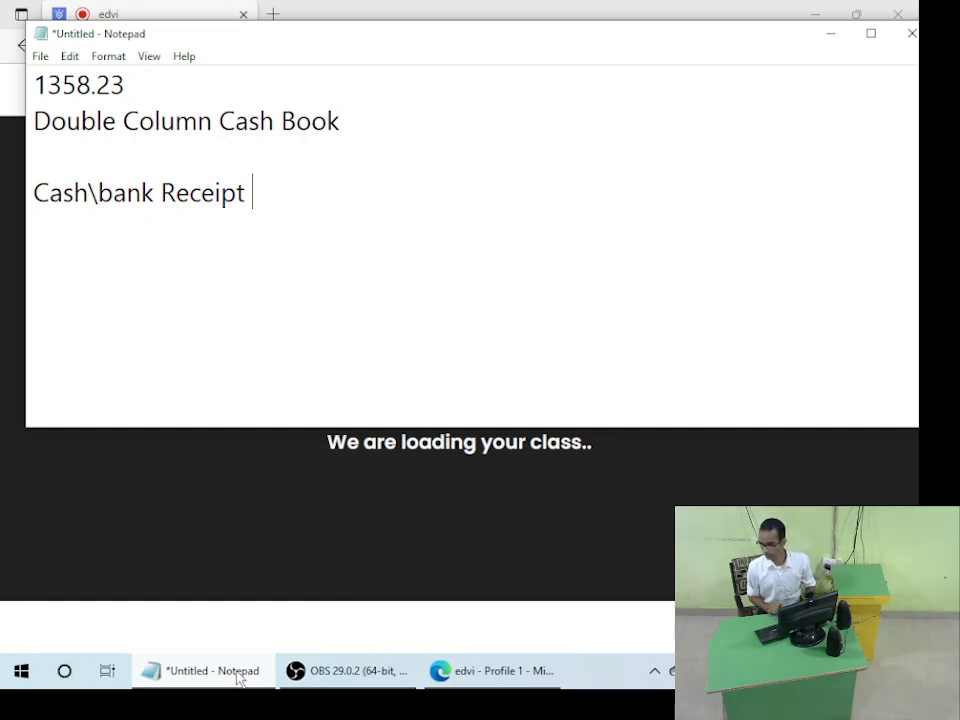
pyautogui.press('Return')
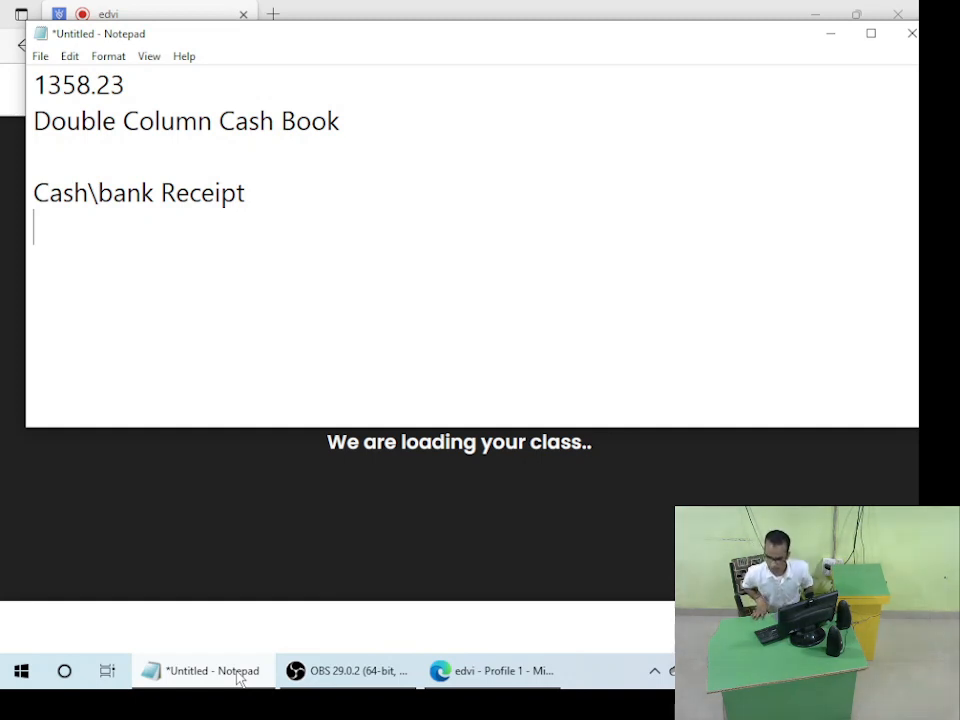
pyautogui.write('1')
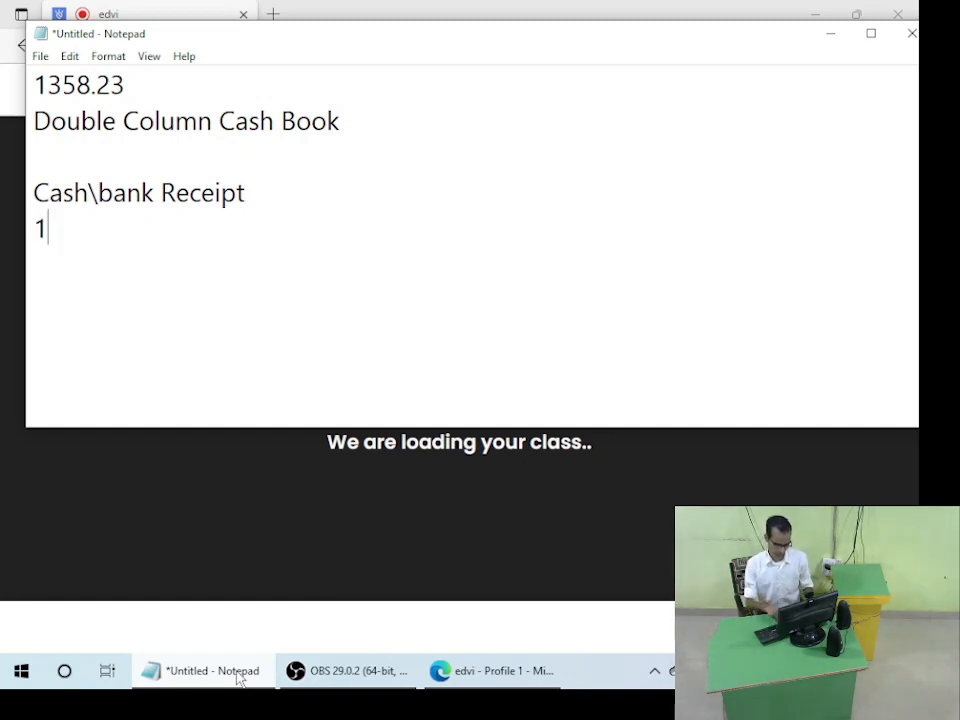
pyautogui.write('-')
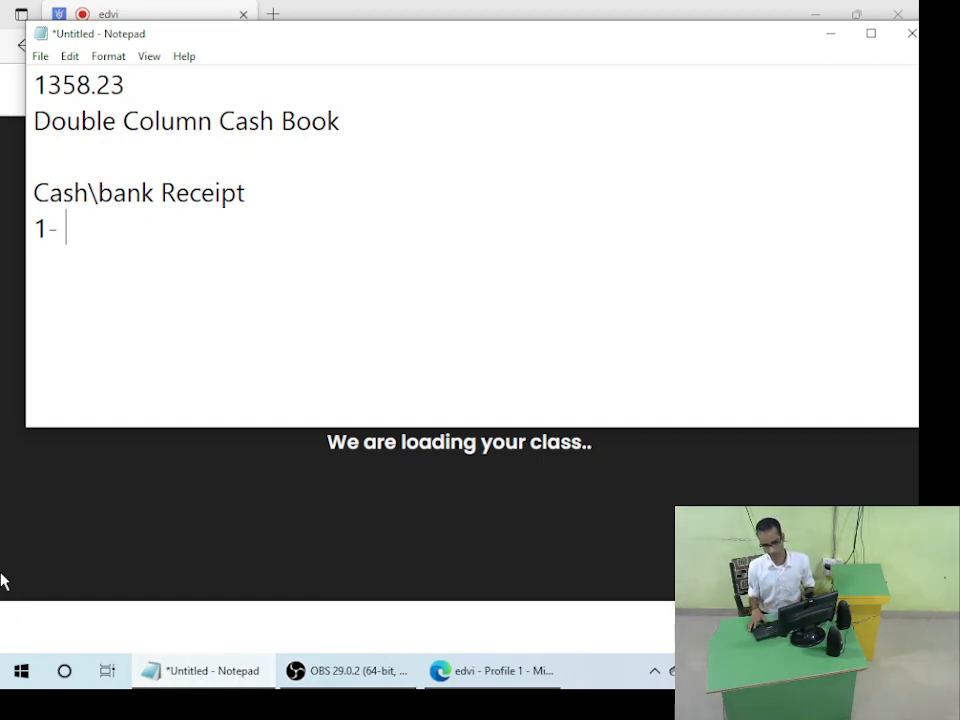
pyautogui.write('D')
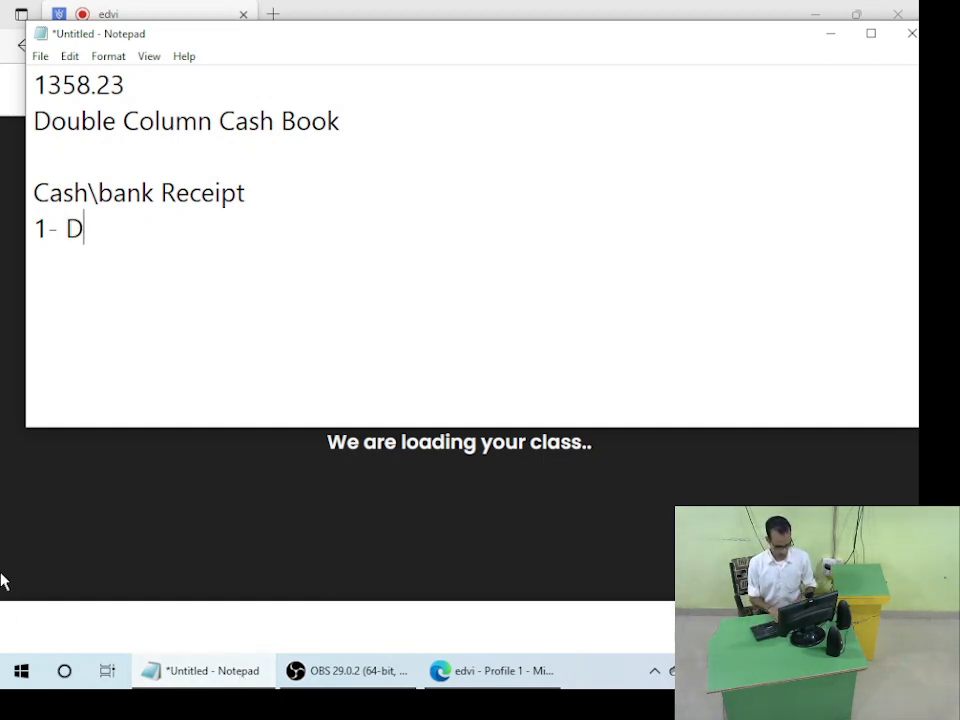
pyautogui.write('eposit cash')
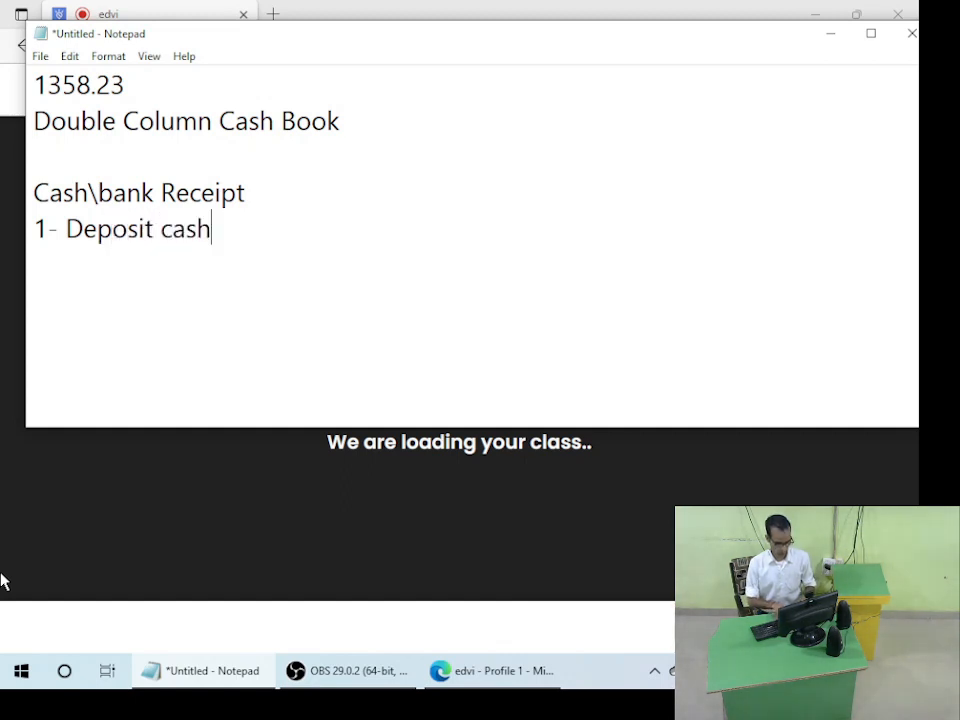
pyautogui.write(' in Bank A\\c ')
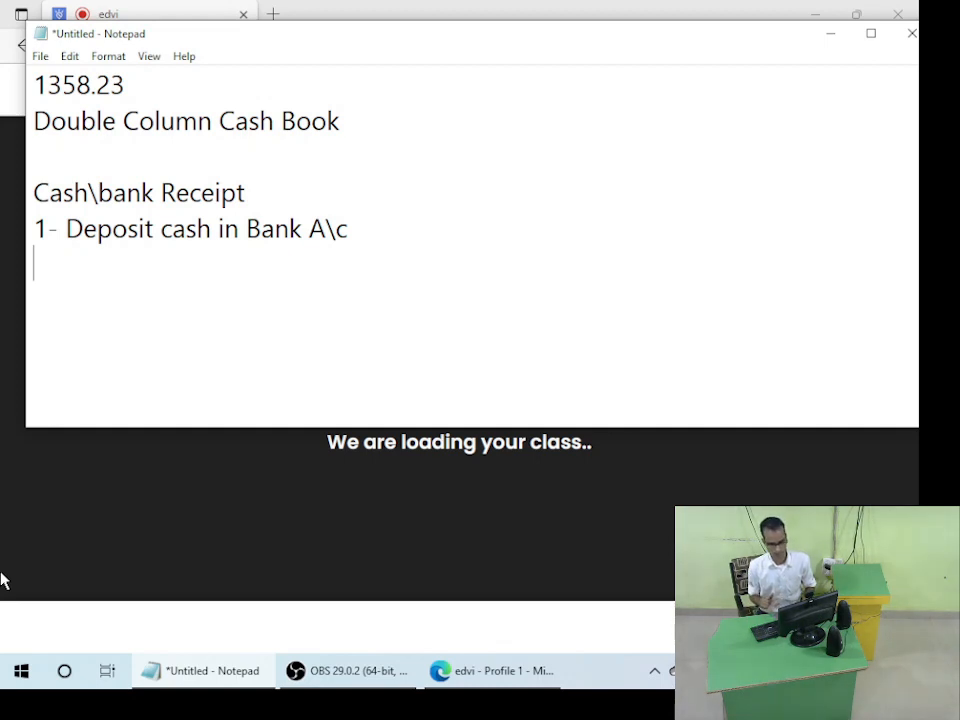
# - Add the second list item "2- Withdraw cash From Bank A\c" to the notes
pyautogui.write('2- ')
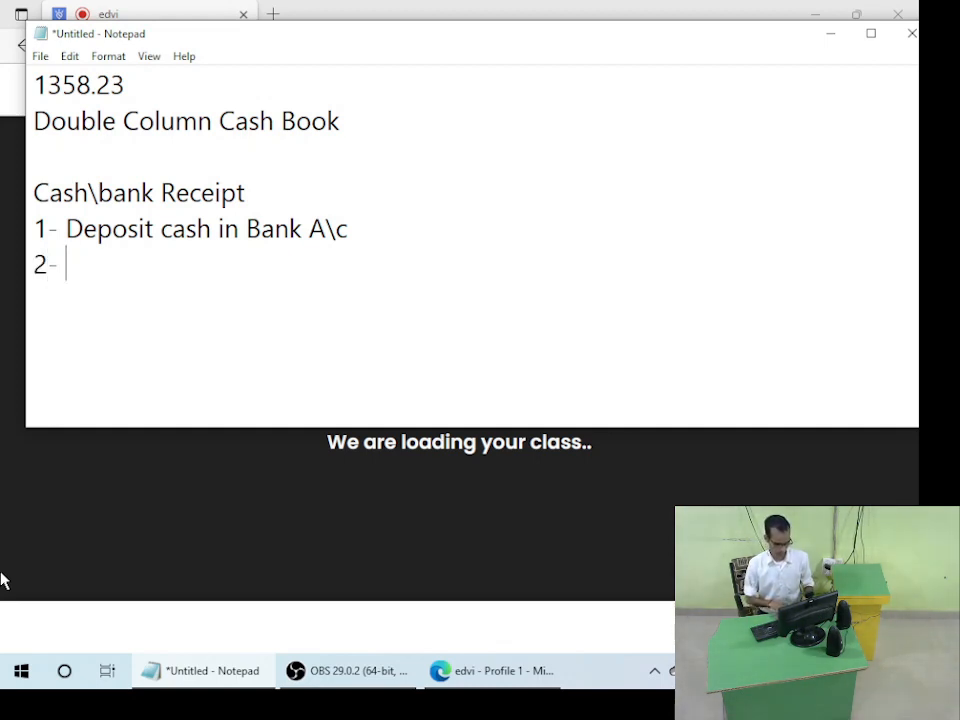
pyautogui.write('Withdraw')
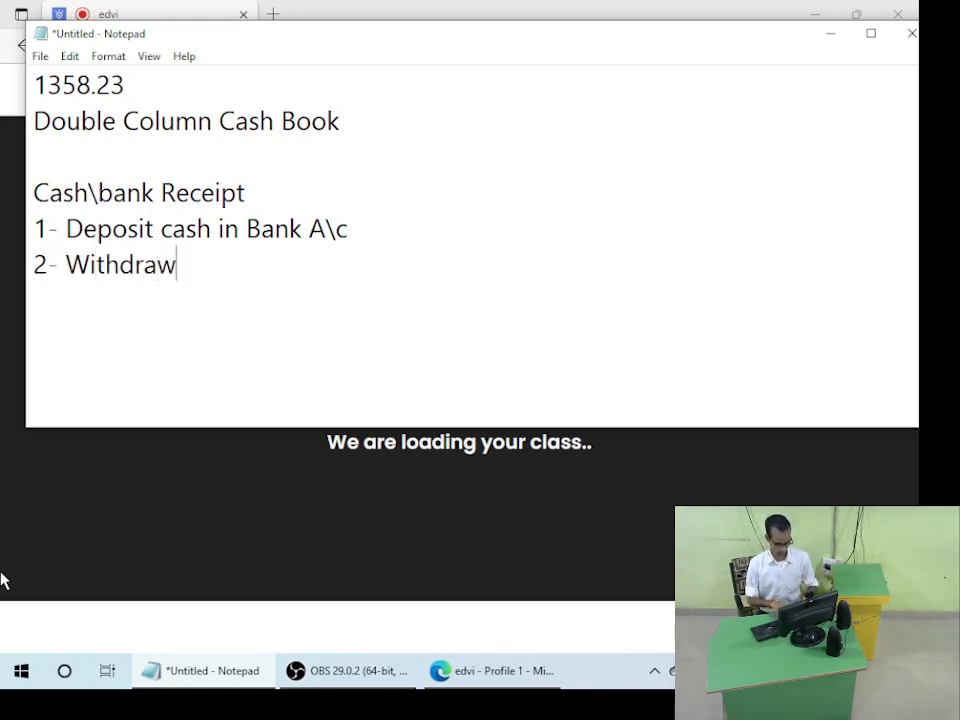
pyautogui.write(' cash From ')
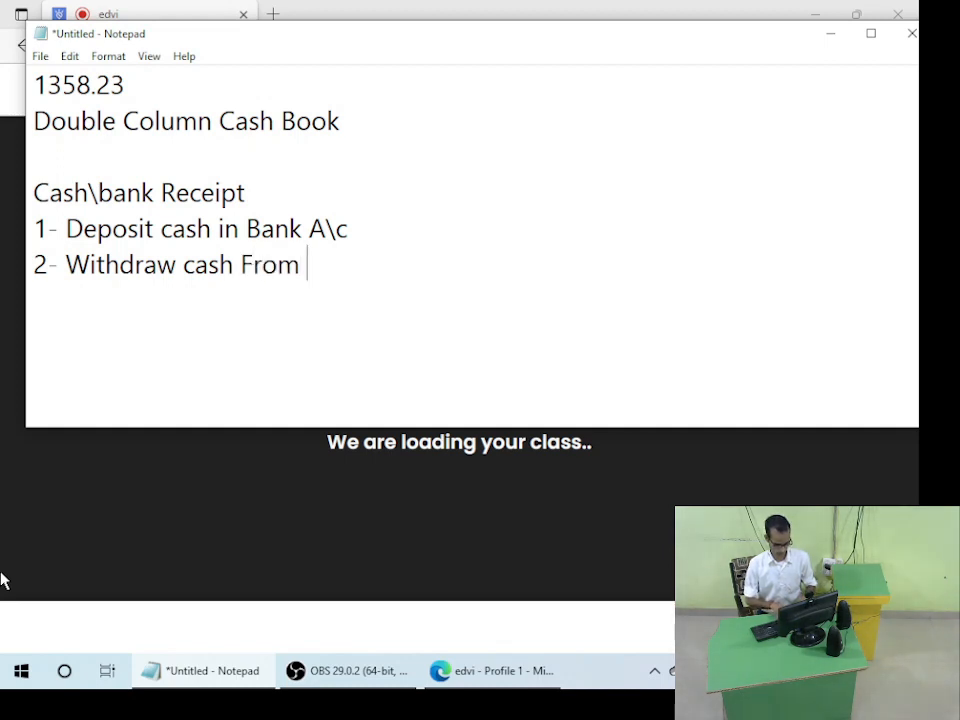
pyautogui.write('Bank A\\c')
pyautogui.press('Return')
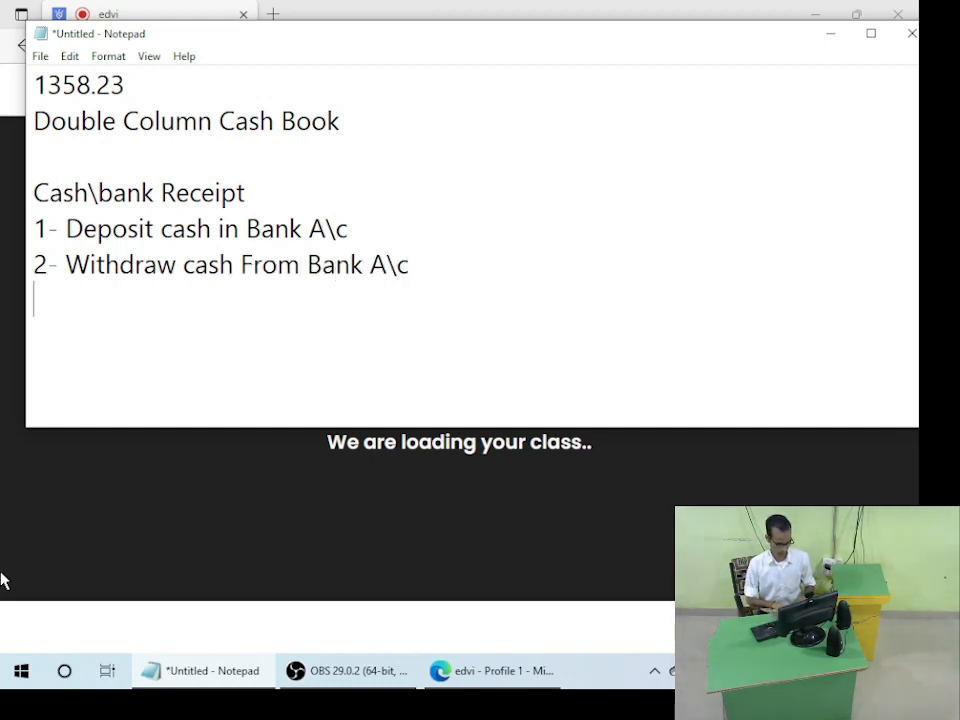
# - Add the third list item "3- Transfer Cash one bank to another bank a\c" to the notes
pyautogui.write('3- Tran')
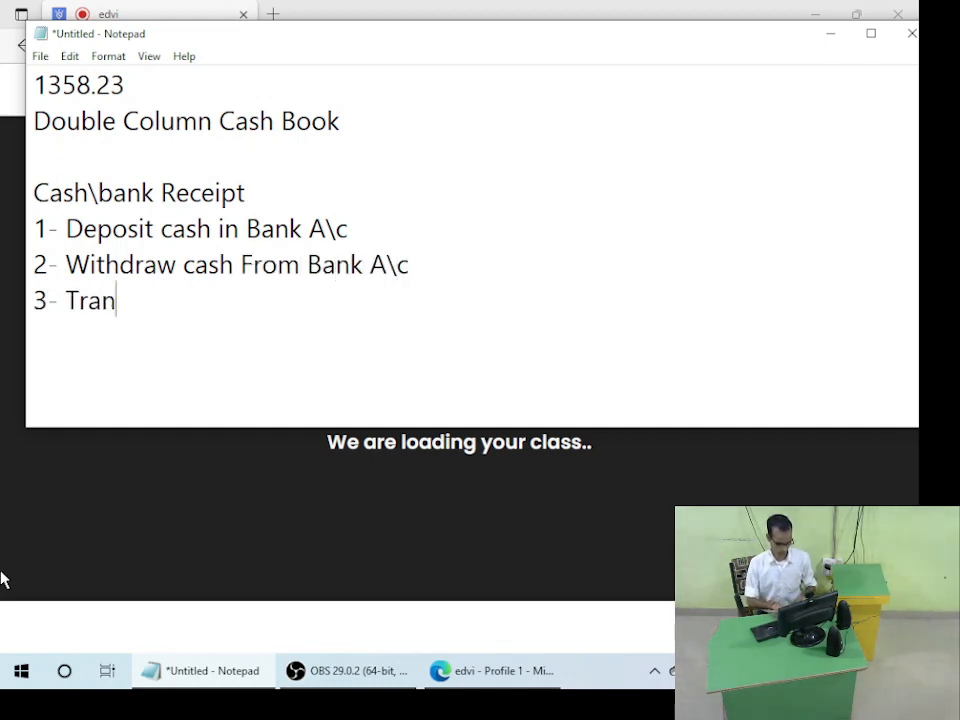
pyautogui.write('sfer Cs')
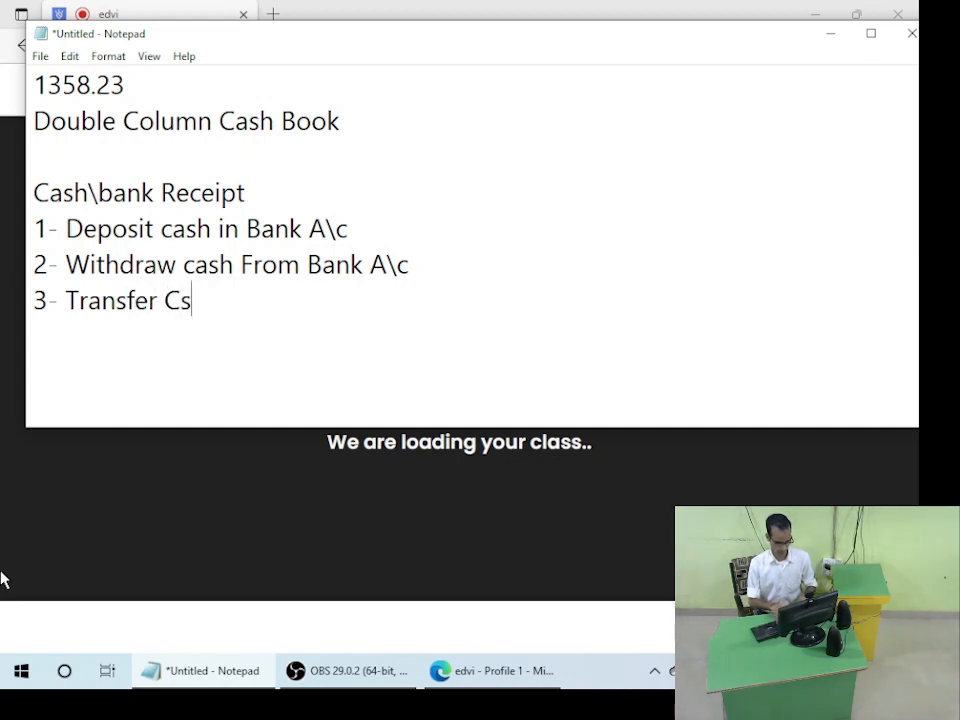
pyautogui.press('BackSpace')
pyautogui.write('ashg')
pyautogui.press('BackSpace')
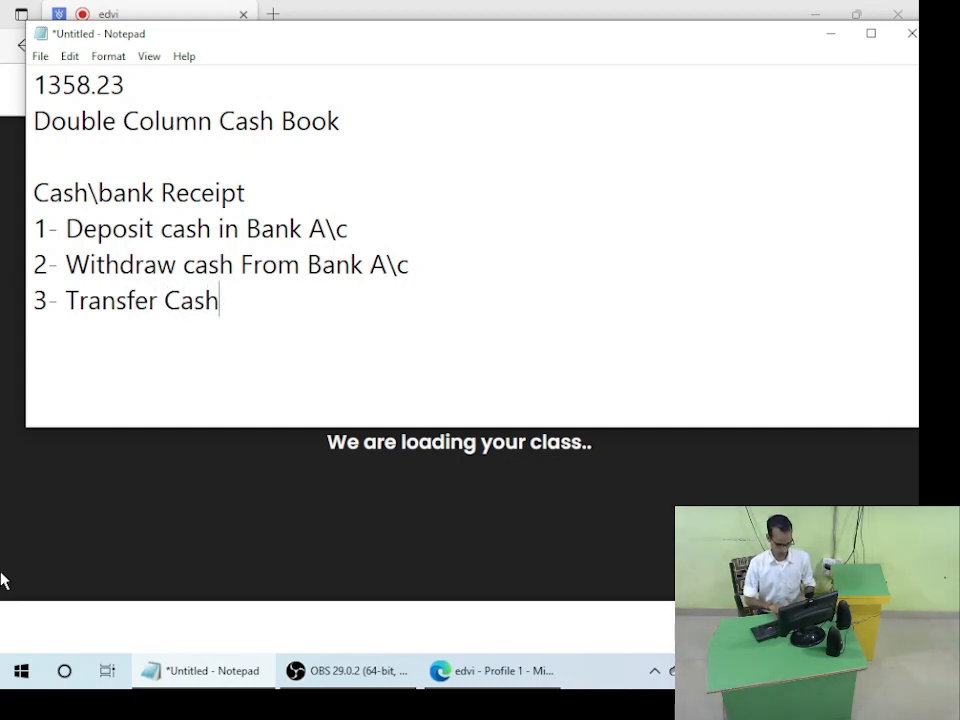
pyautogui.write('one ')
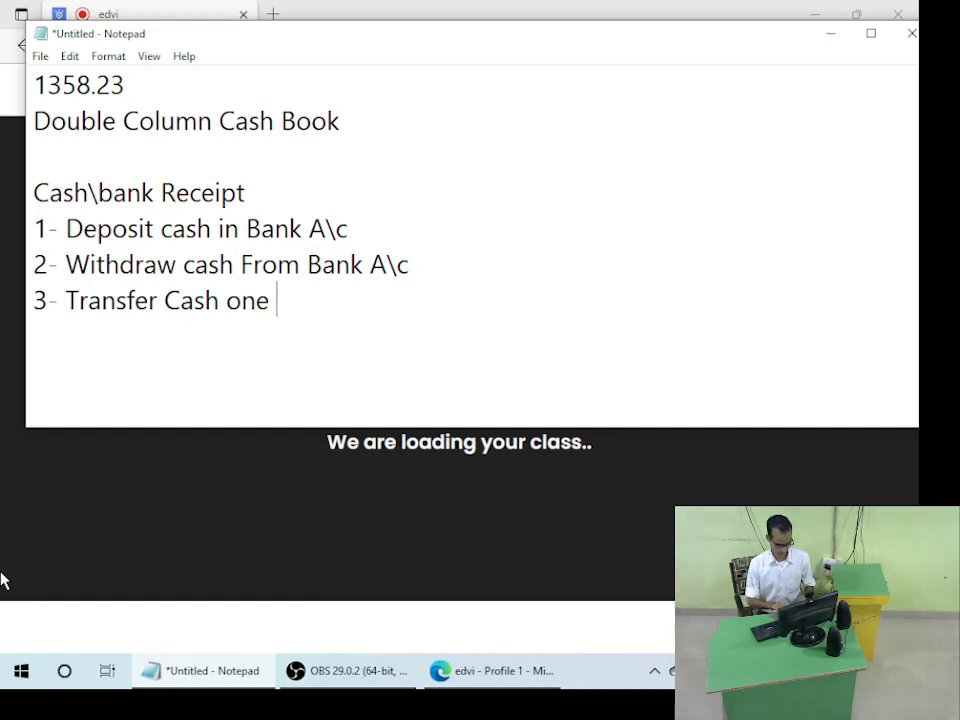
pyautogui.write('bank to')
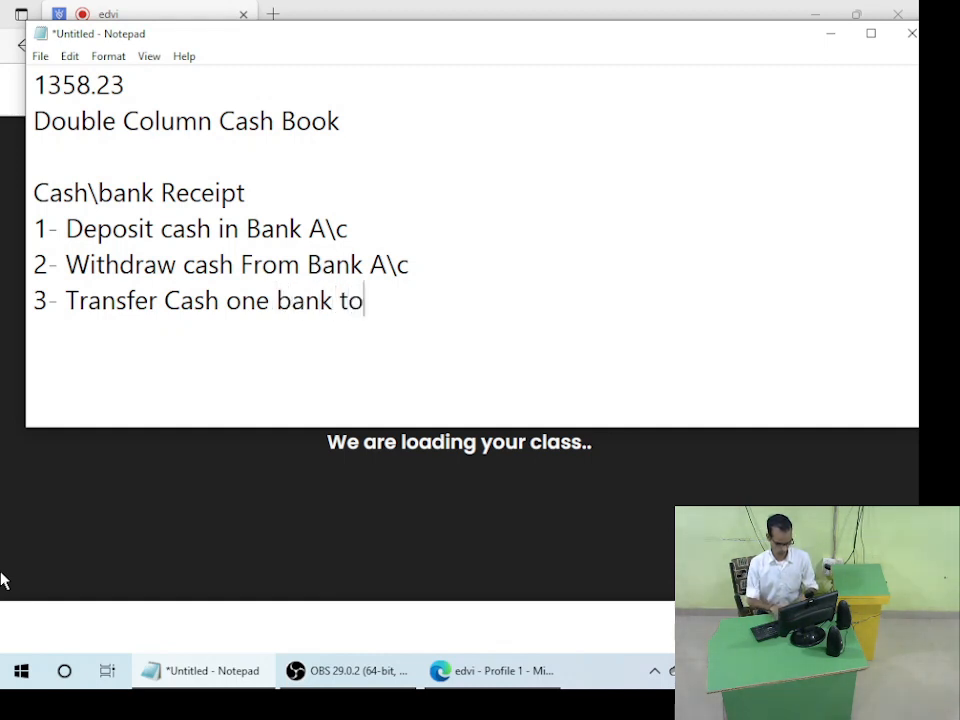
pyautogui.write(' another bank a\\c')
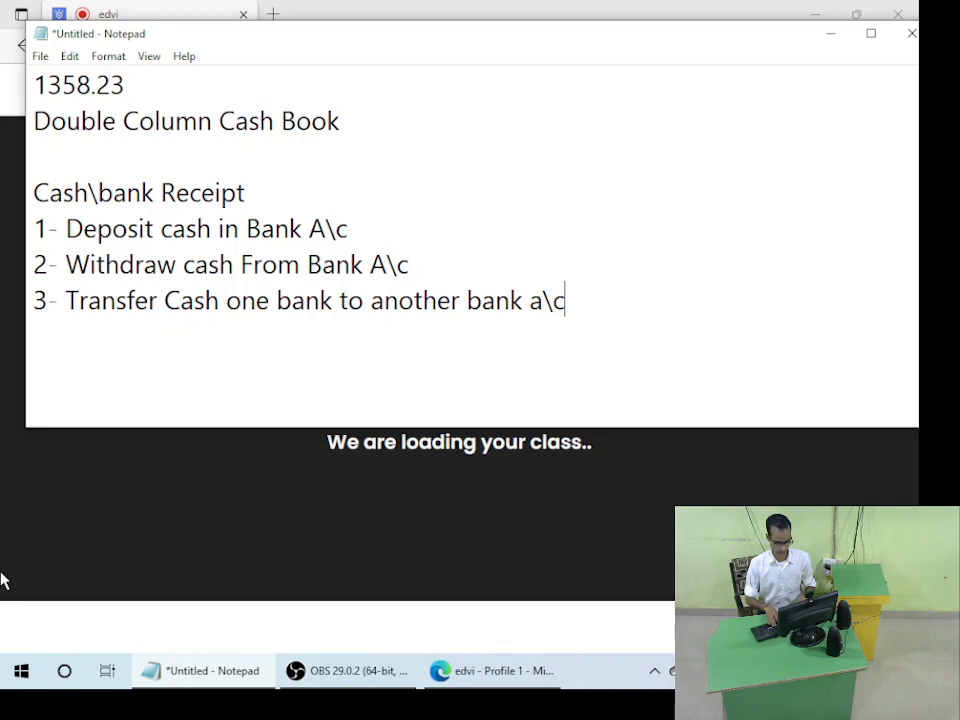
# - Write "C" symbol, with the letter in quotation marks, on a new line below the third list item
pyautogui.press('Return')
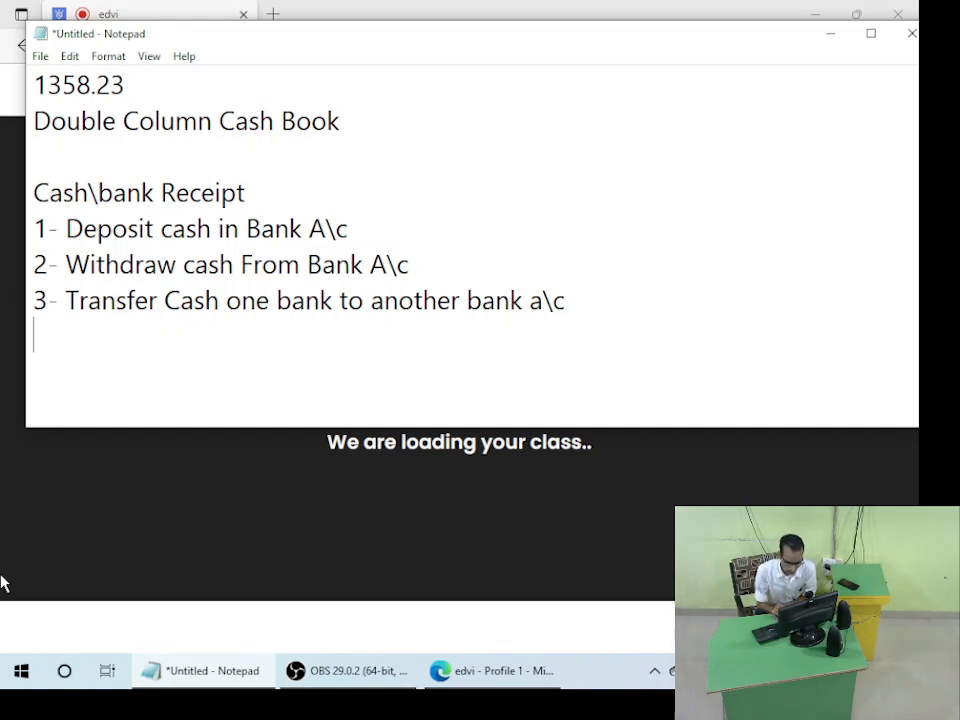
pyautogui.write('"')
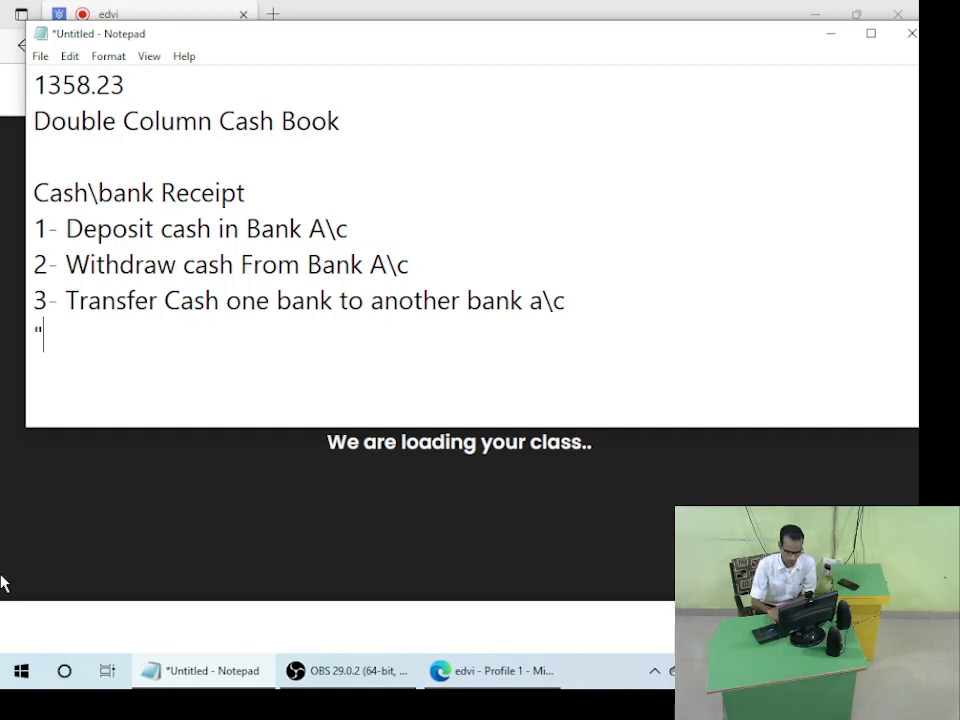
pyautogui.write('C')
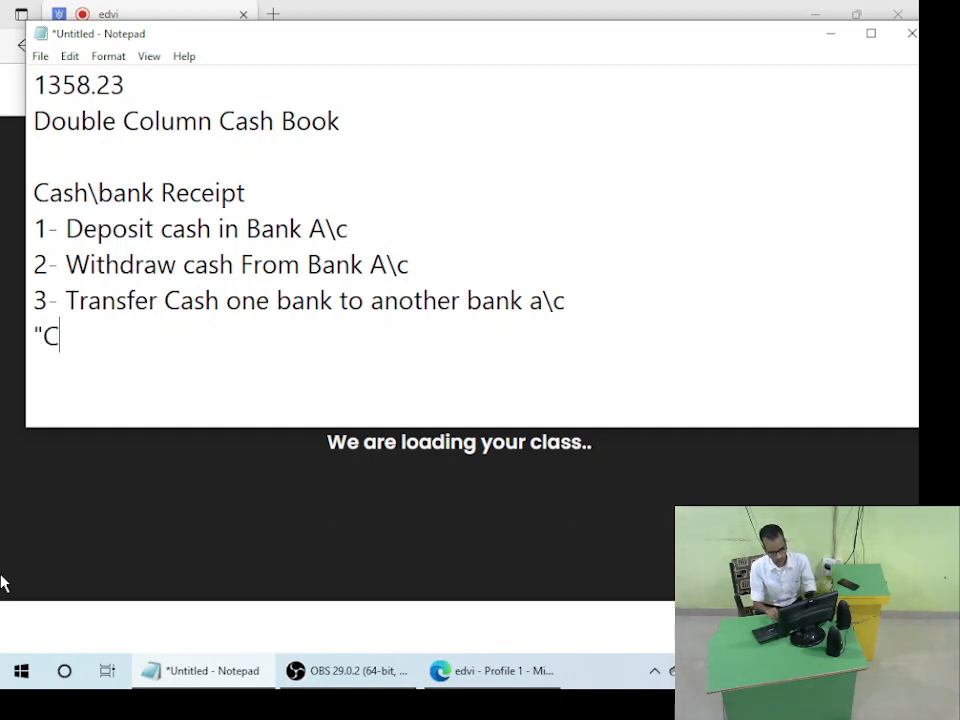
pyautogui.write('"')
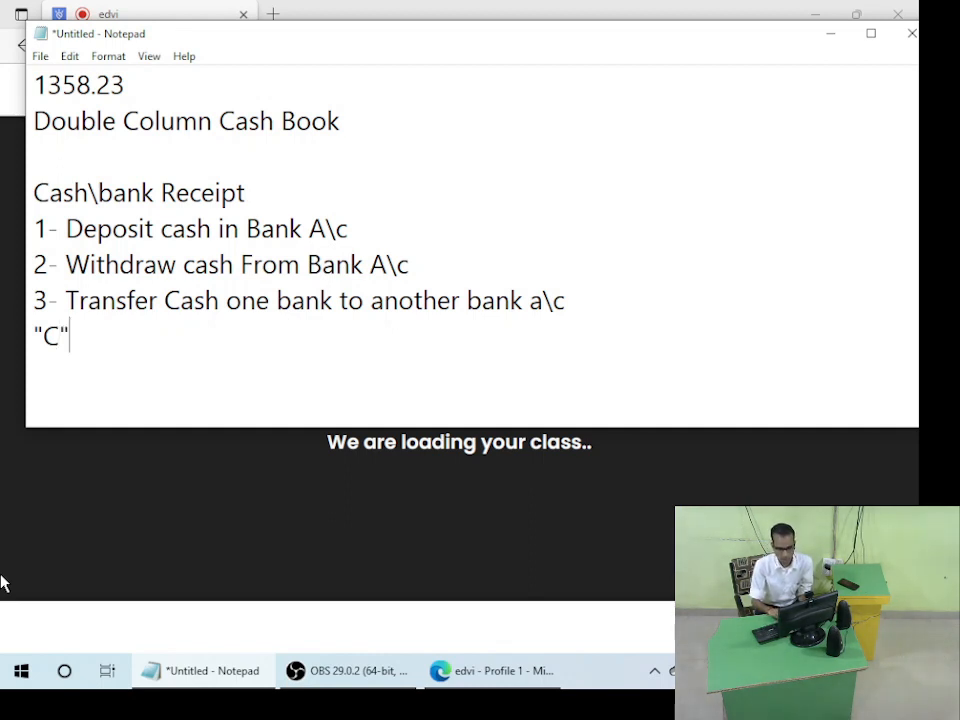
pyautogui.write(' sy')
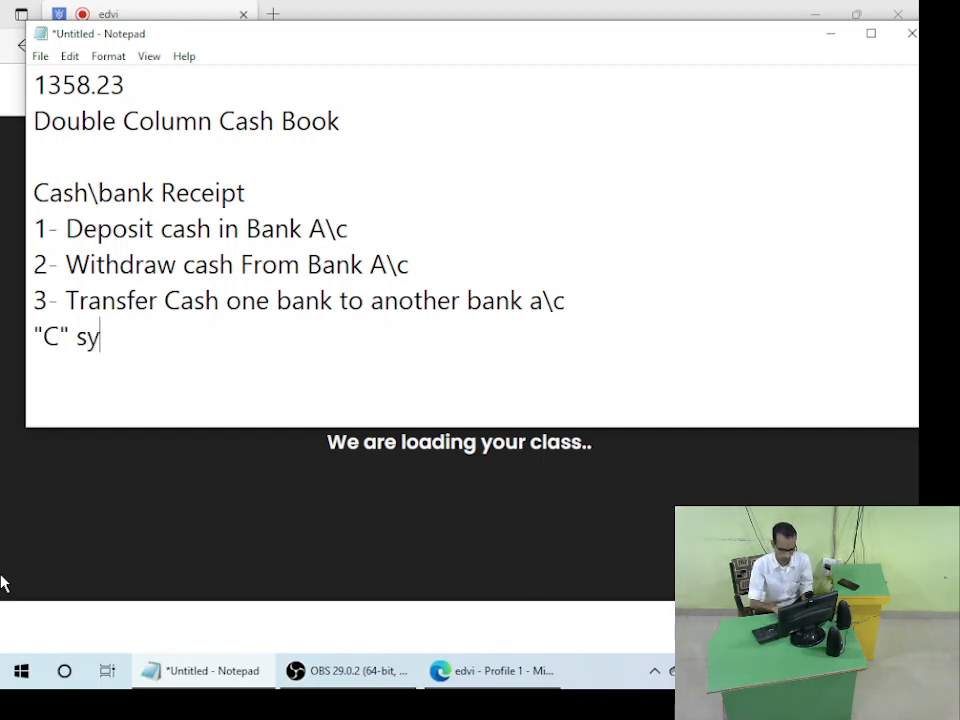
pyautogui.write('mbol')
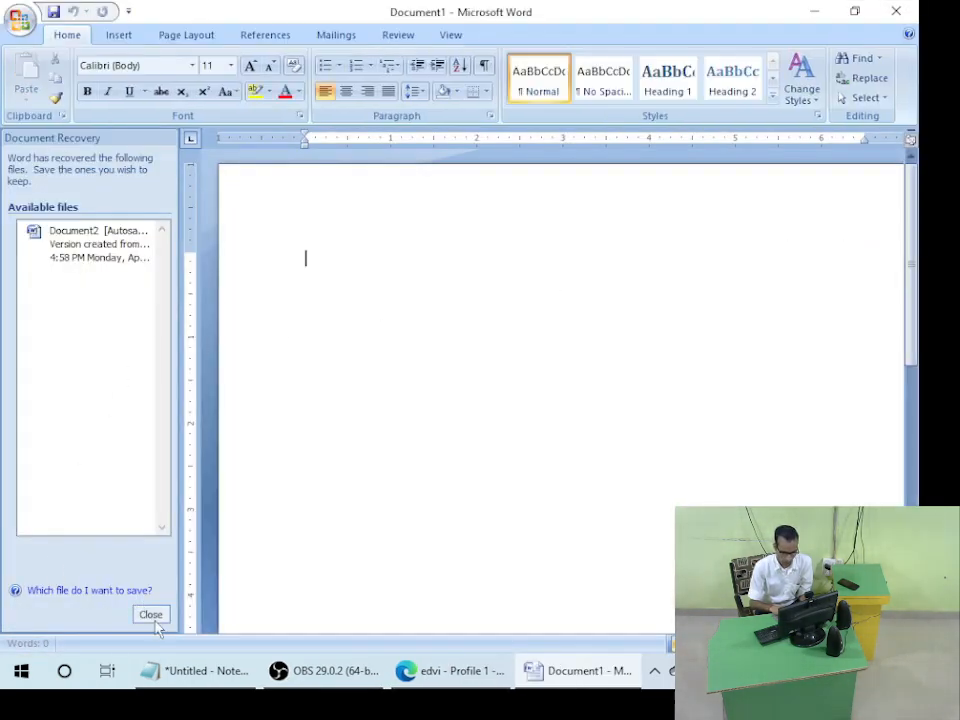
# - Close the document recovery list and set the page orientation of Document1 to landscape
pyautogui.click(152, 615)
pyautogui.click(431, 272)
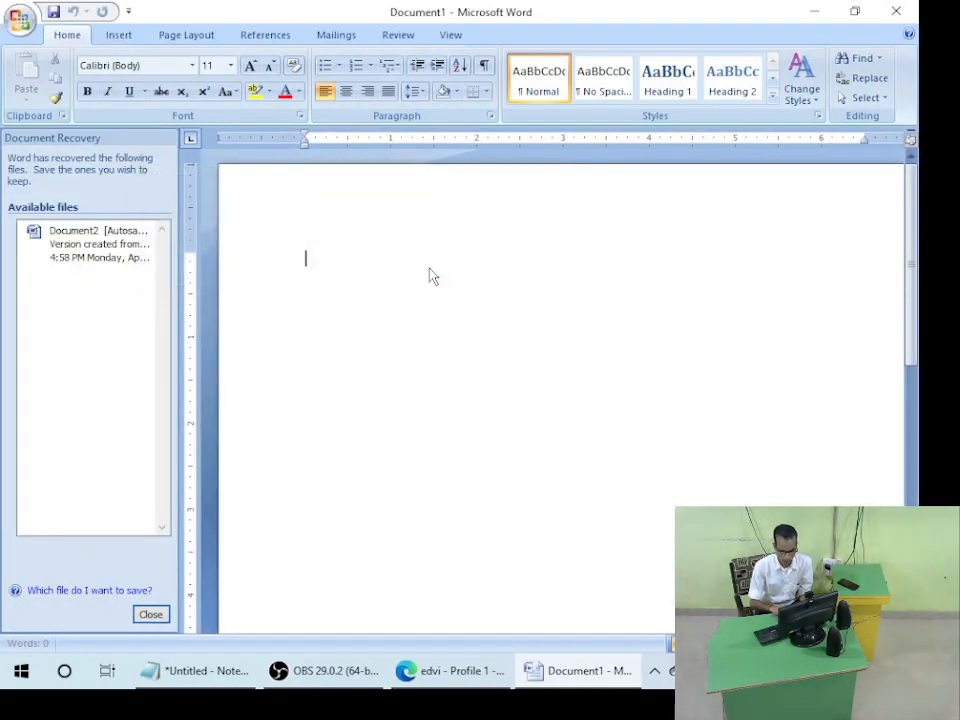
pyautogui.click(186, 36)
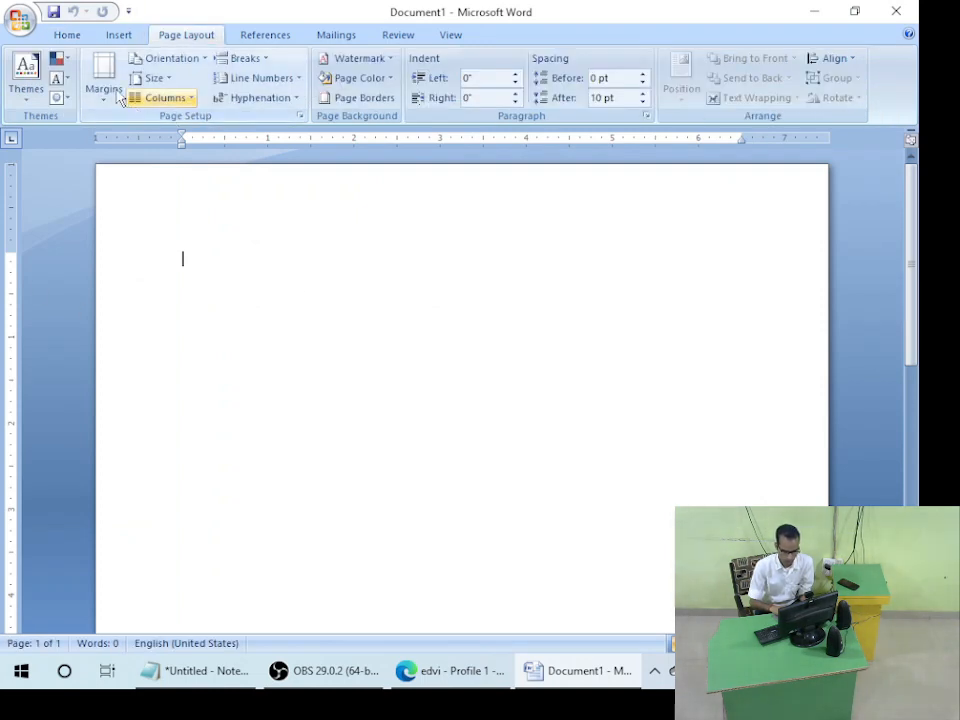
pyautogui.click(200, 60)
pyautogui.click(172, 58)
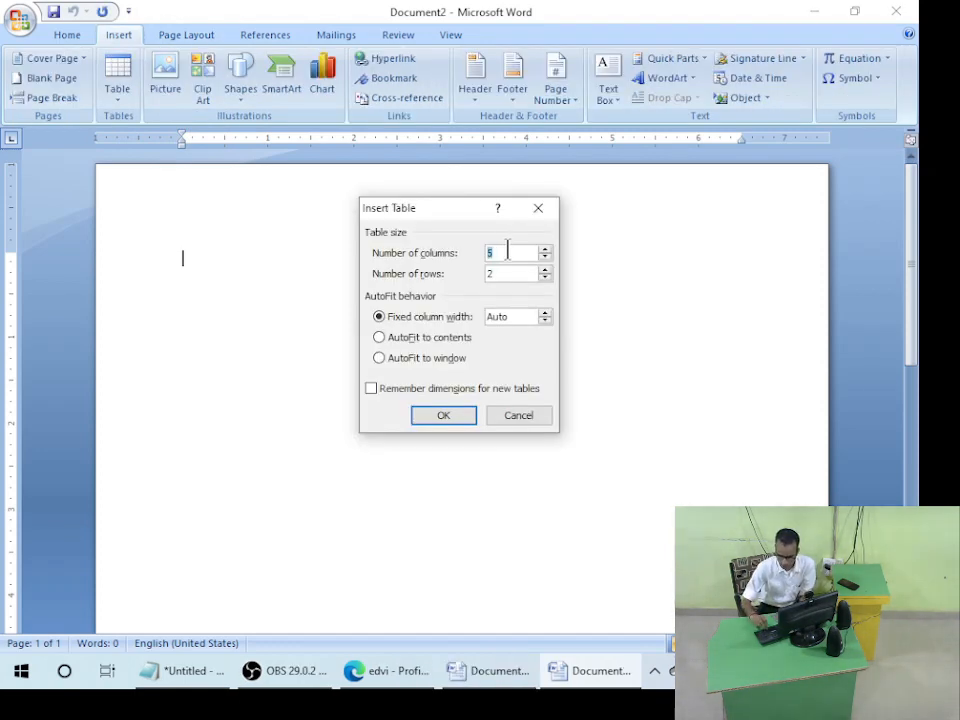
# - Insert a table with 12 columns and 10 rows in the new blank Document2
pyautogui.write('12')
pyautogui.write('10')
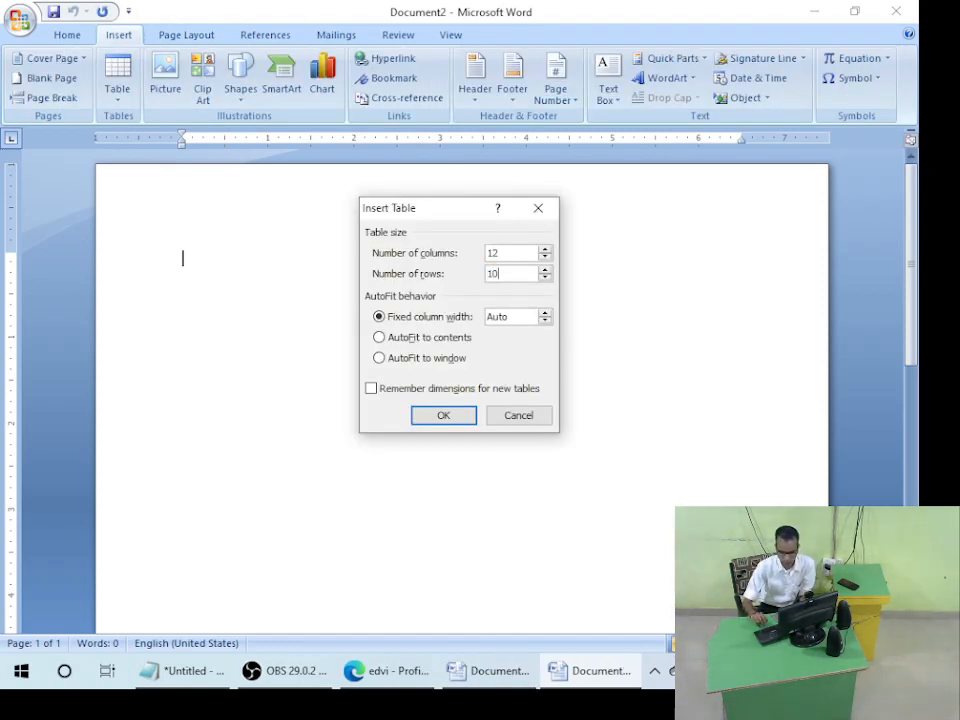
pyautogui.click(442, 414)
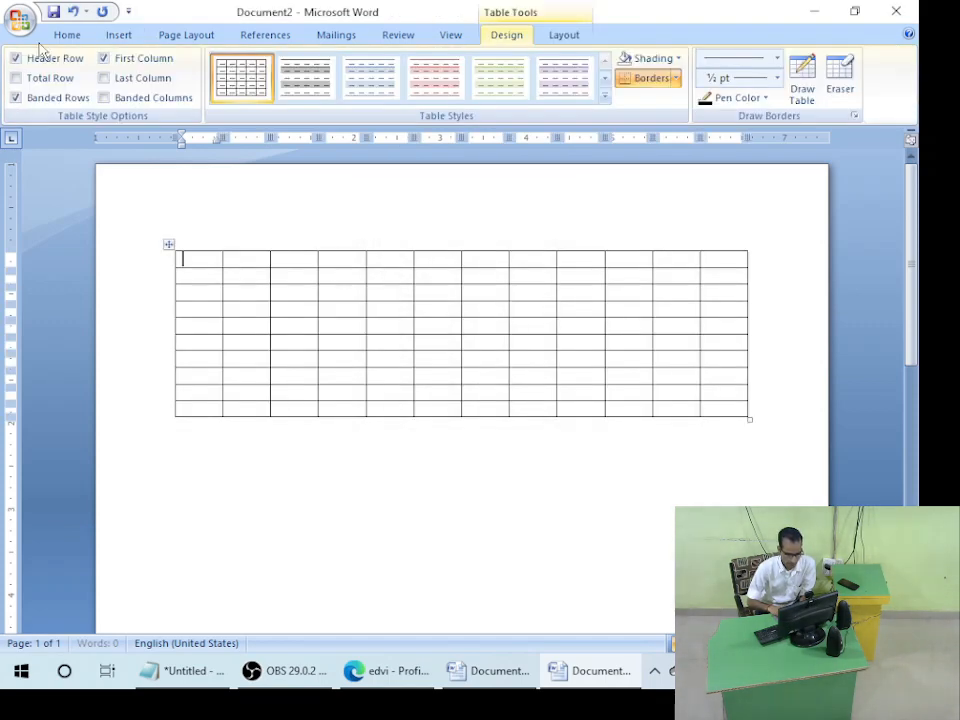
# - Set Document2's page orientation to landscape and widen the table to the page's right margin
pyautogui.click(186, 35)
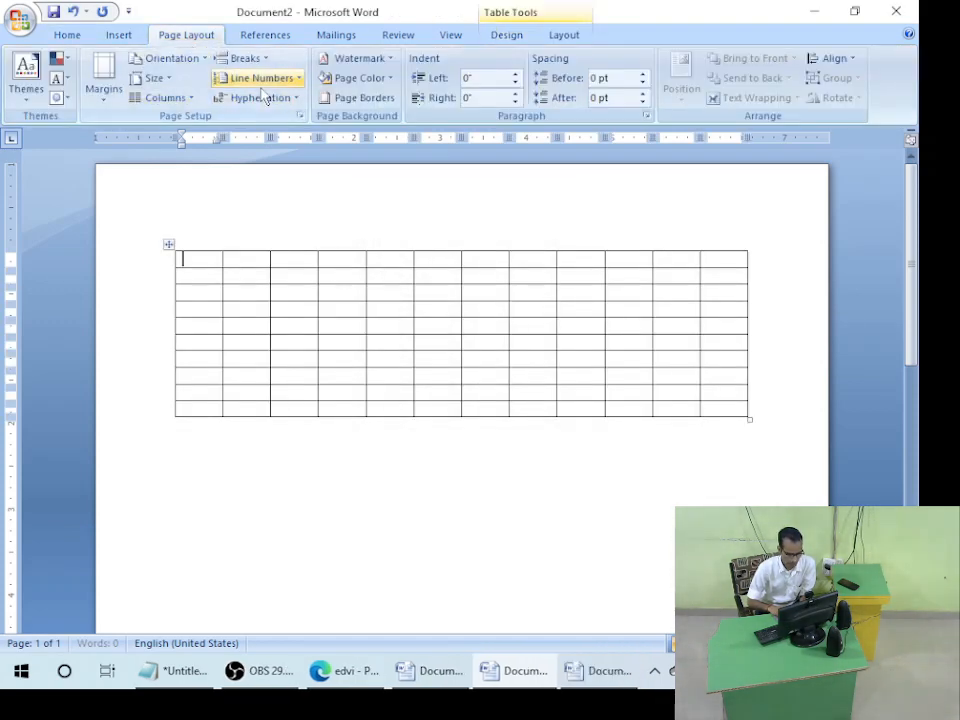
pyautogui.click(204, 58)
pyautogui.click(181, 141)
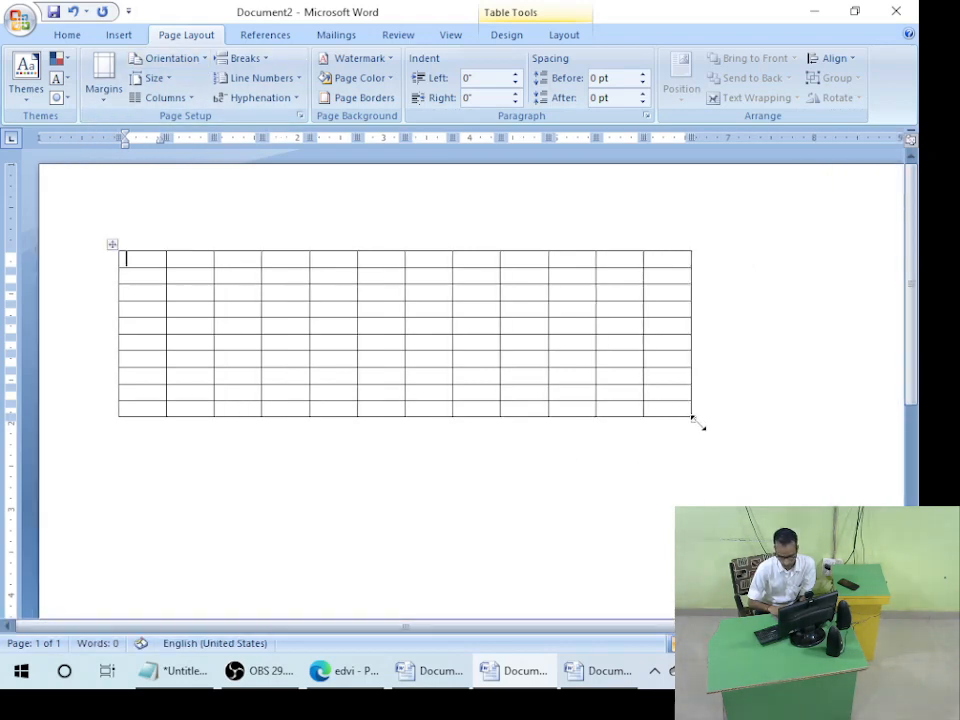
pyautogui.moveTo(696, 422); pyautogui.dragTo(874, 417)
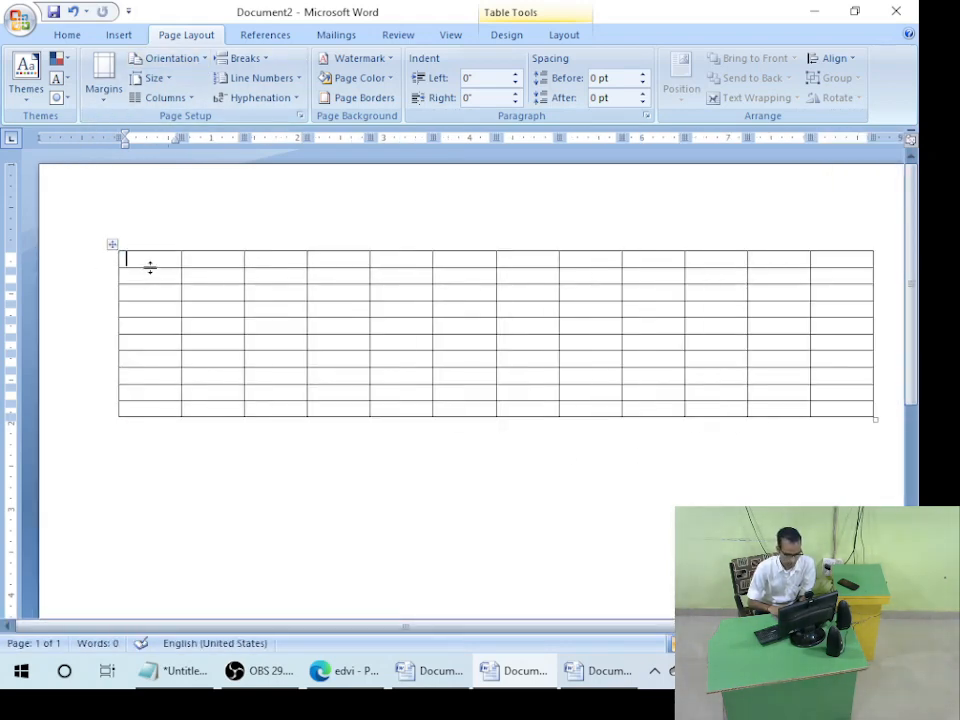
# - Increase the font size of the whole table to 12 and place the cursor in its first cell
pyautogui.click(112, 244)
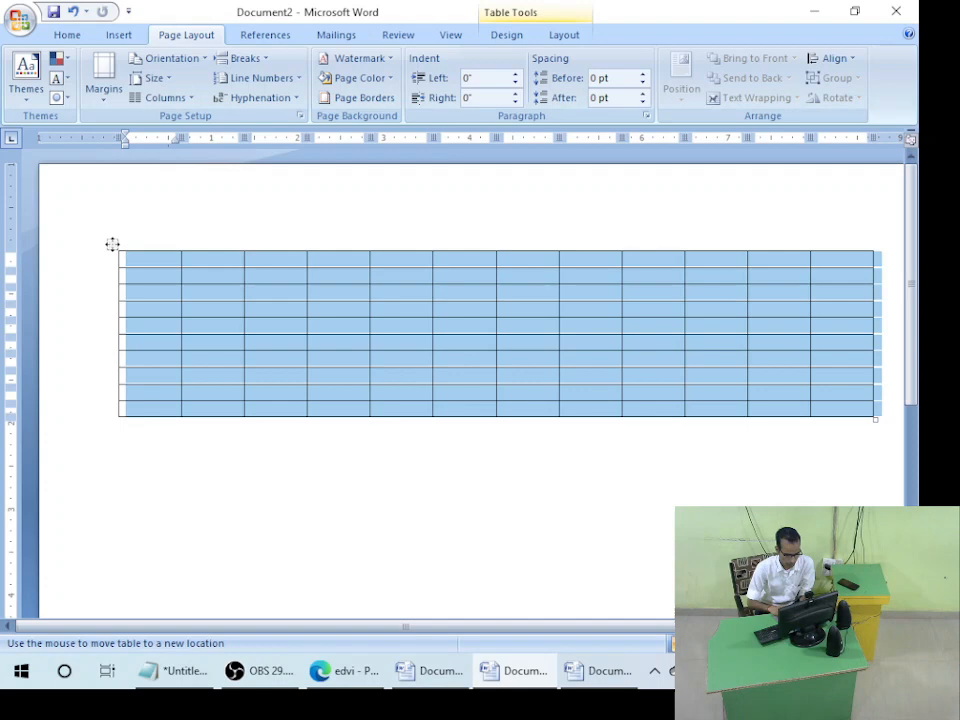
pyautogui.click(66, 35)
pyautogui.click(253, 66)
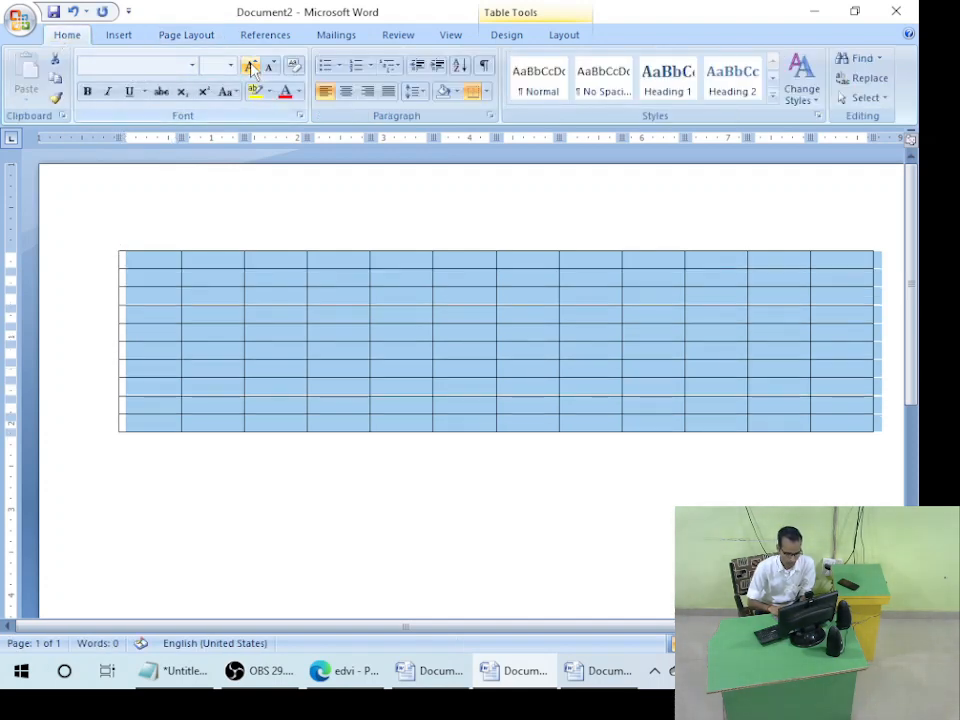
pyautogui.click(129, 264)
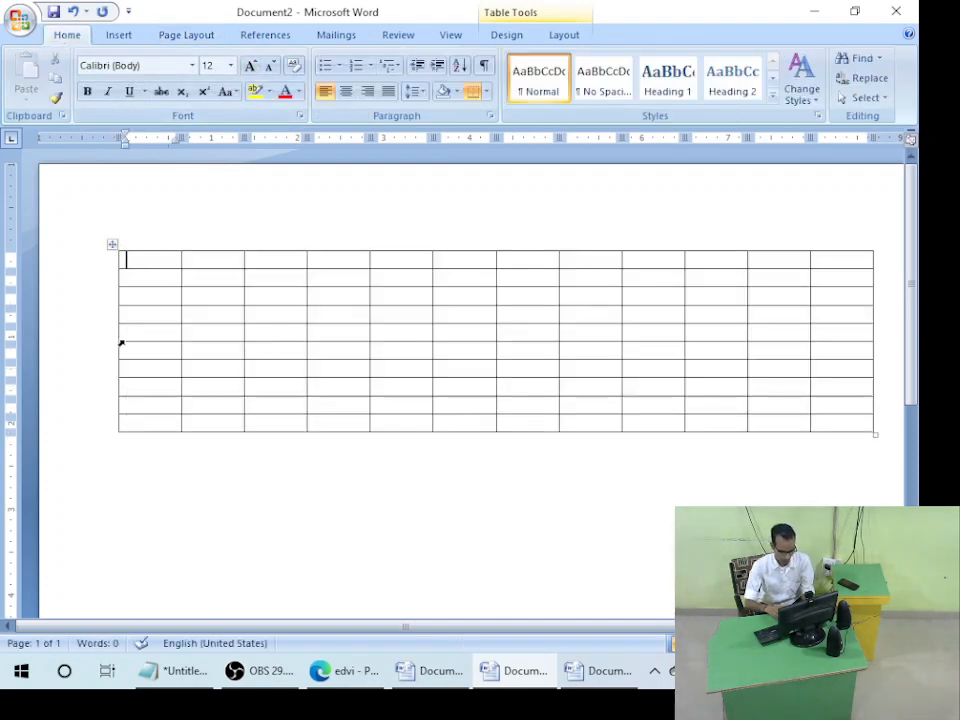
pyautogui.write('Cas')
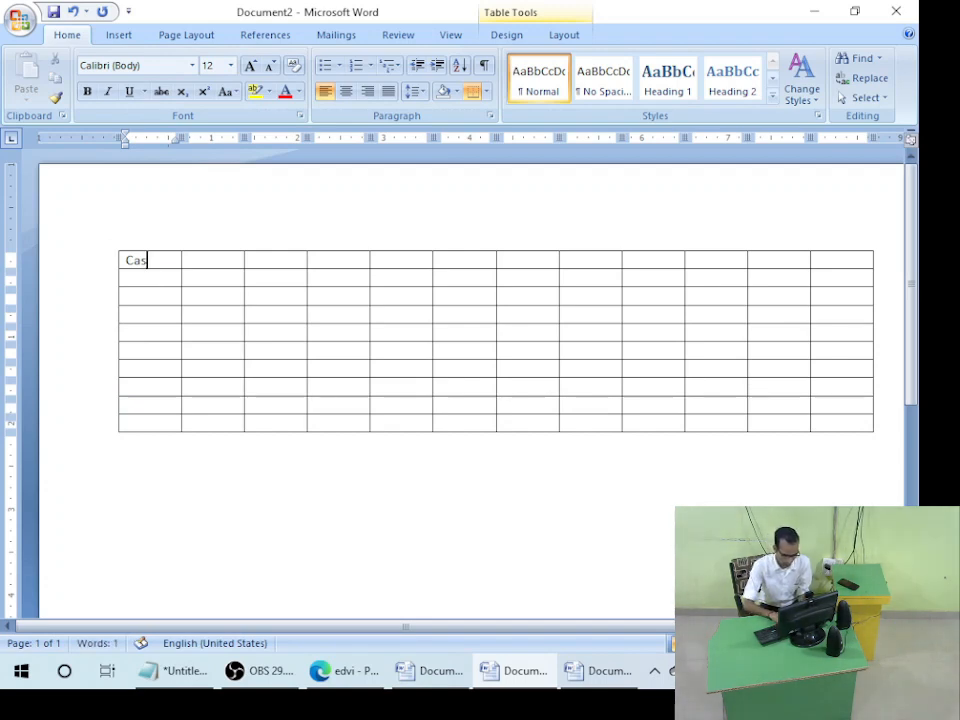
pyautogui.press('BackSpace')
pyautogui.press('BackSpace')
pyautogui.press('BackSpace')
# - Enter the headings Date, Particulars, L.F and R.N in the first four cells of the table's top row
pyautogui.write('Da')
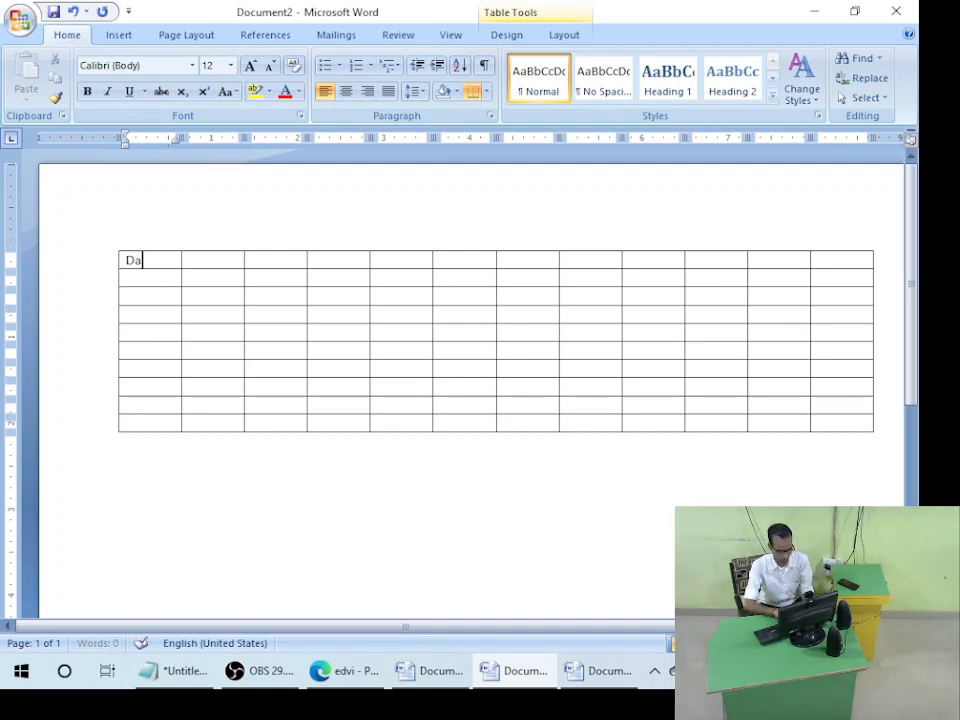
pyautogui.write('te')
pyautogui.press('Tab')
pyautogui.write('Pa')
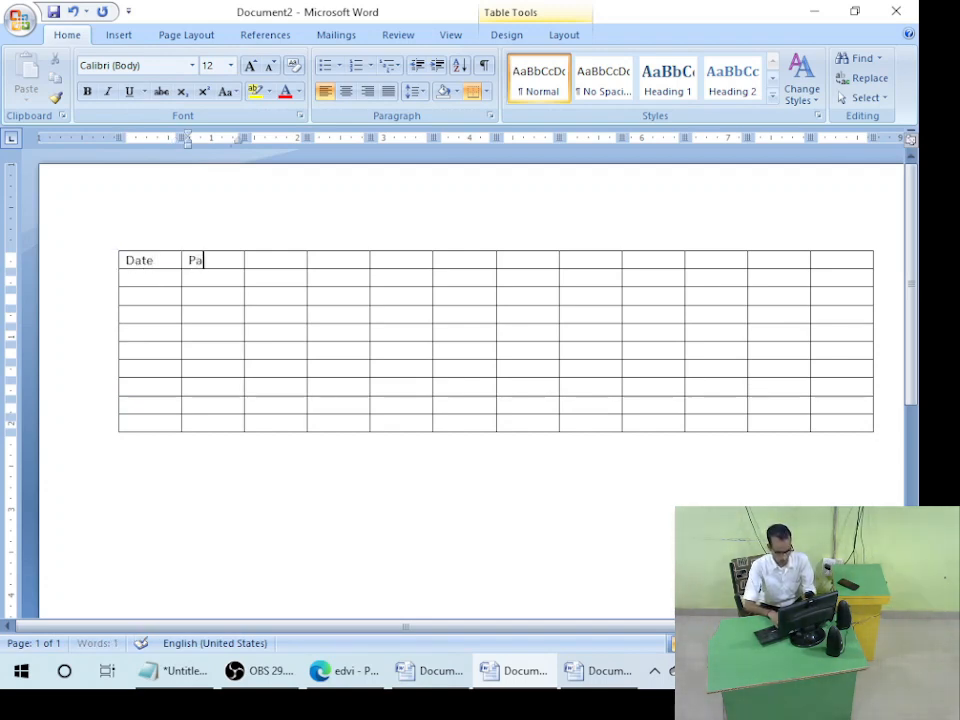
pyautogui.write('rticulars')
pyautogui.press('Tab')
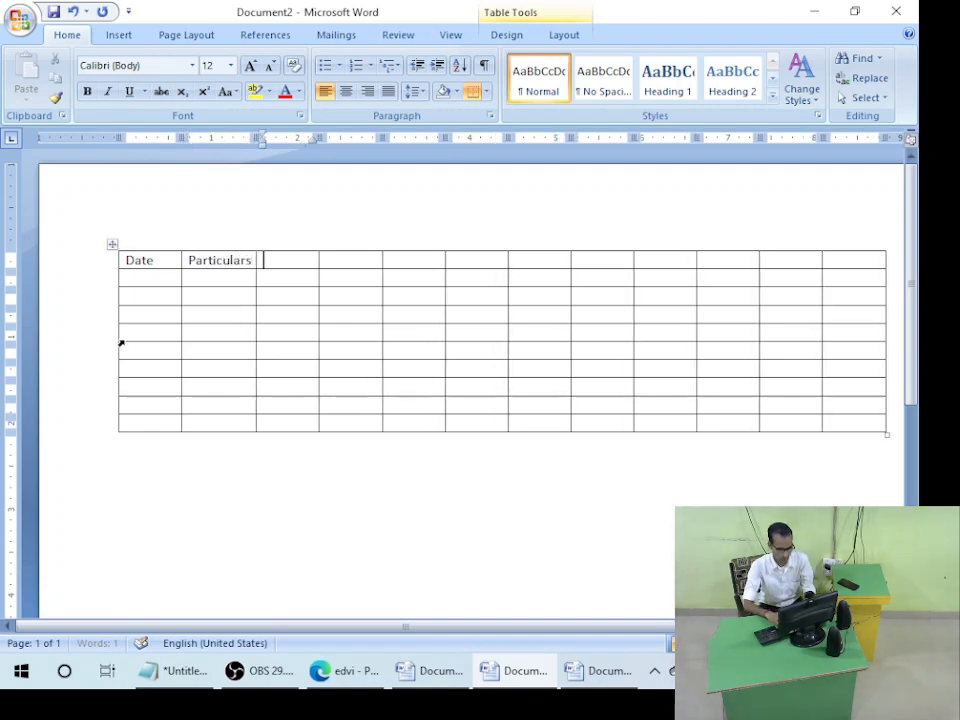
pyautogui.write('L.F')
pyautogui.press('Tab')
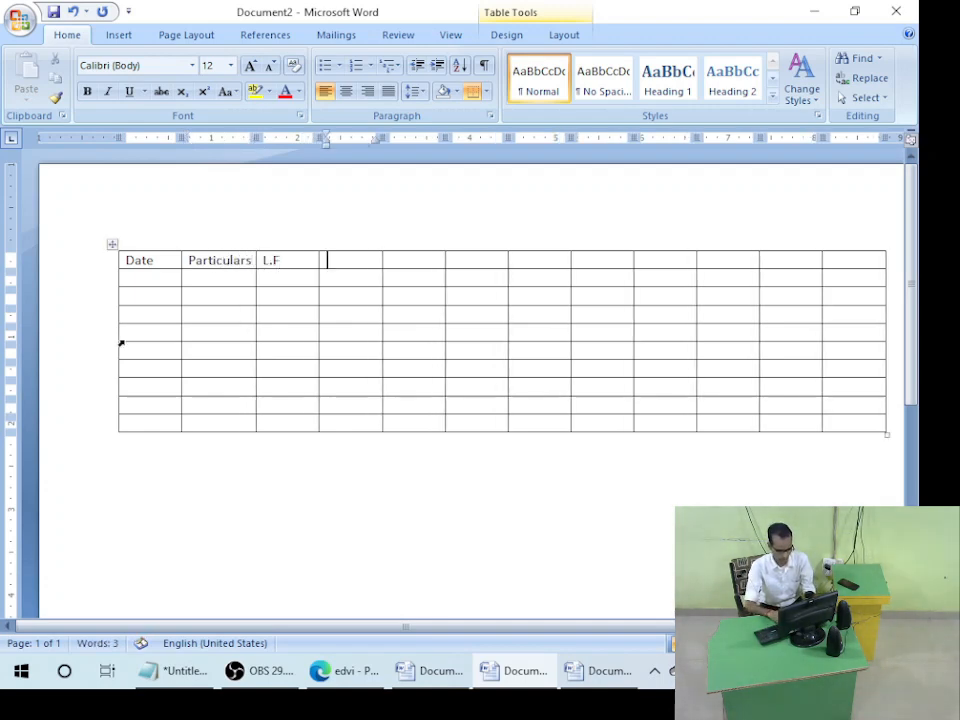
pyautogui.write('R.N')
pyautogui.press('Tab')
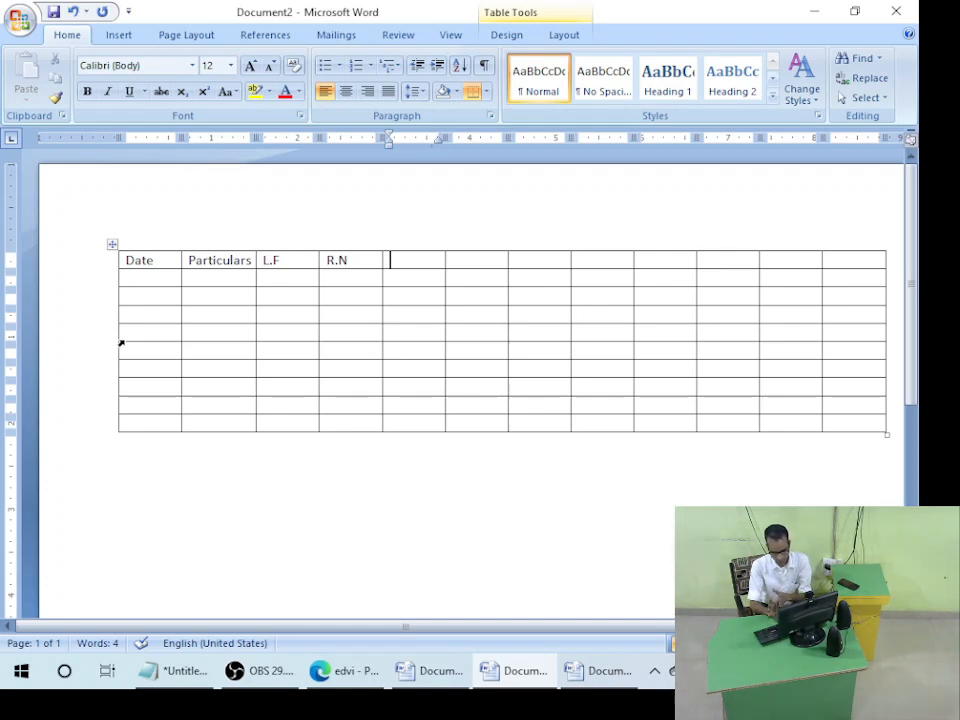
# - Add the headings Cash and Bank in the fifth and sixth cells of the top row
pyautogui.write('Cash')
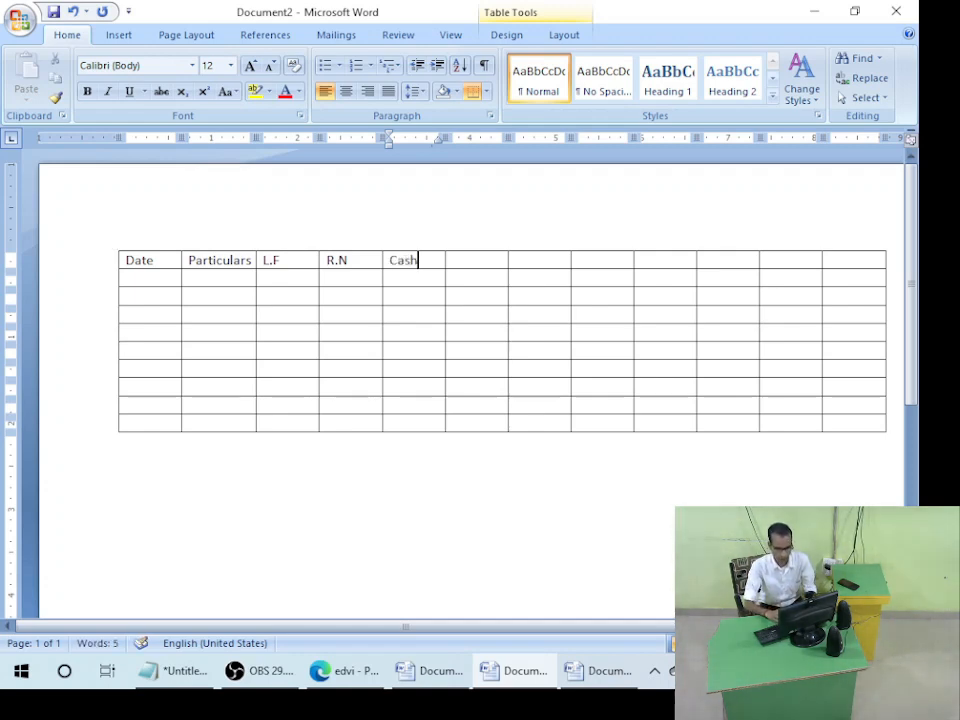
pyautogui.press('Tab')
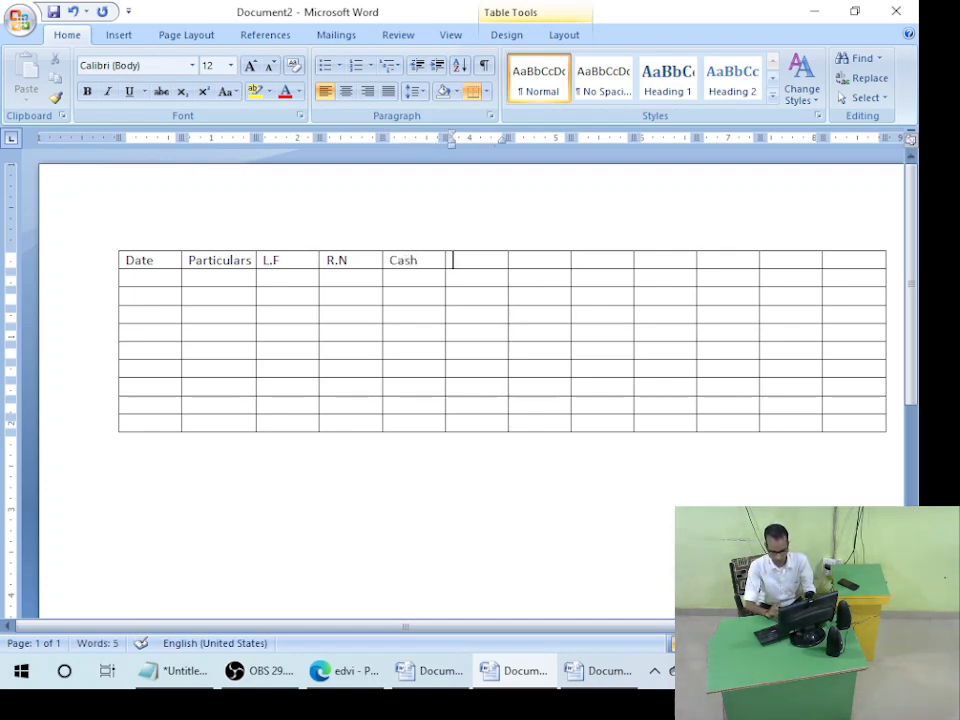
pyautogui.write('Bank')
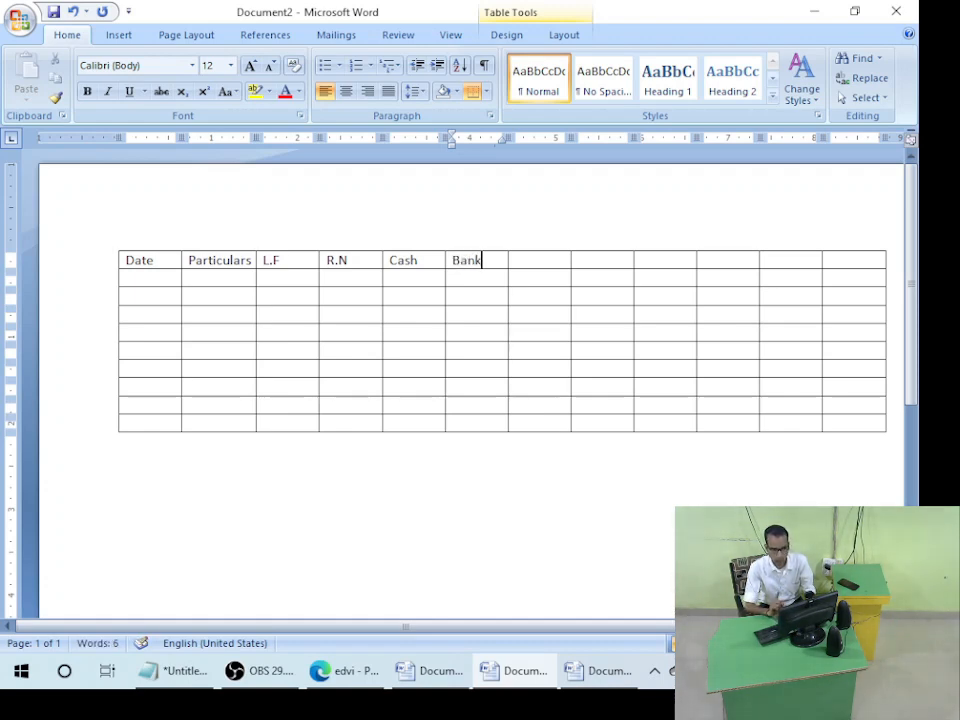
pyautogui.press('Tab')
# - Copy the six headings from Date to Bank into the remaining six cells of the top row
pyautogui.press('Left')
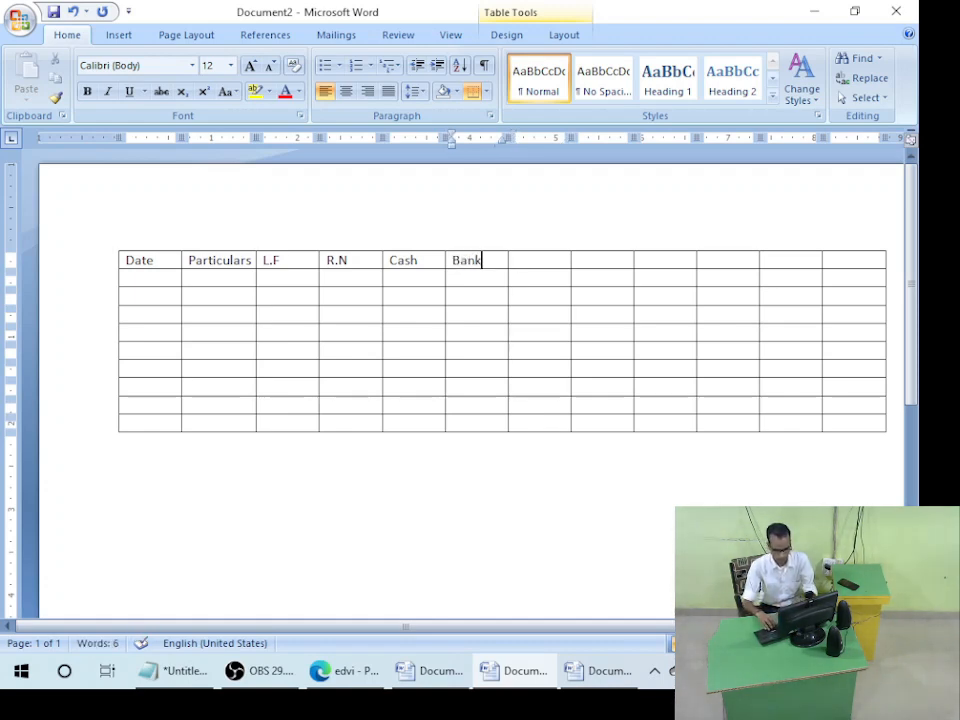
pyautogui.hotkey('shift', 'Left')
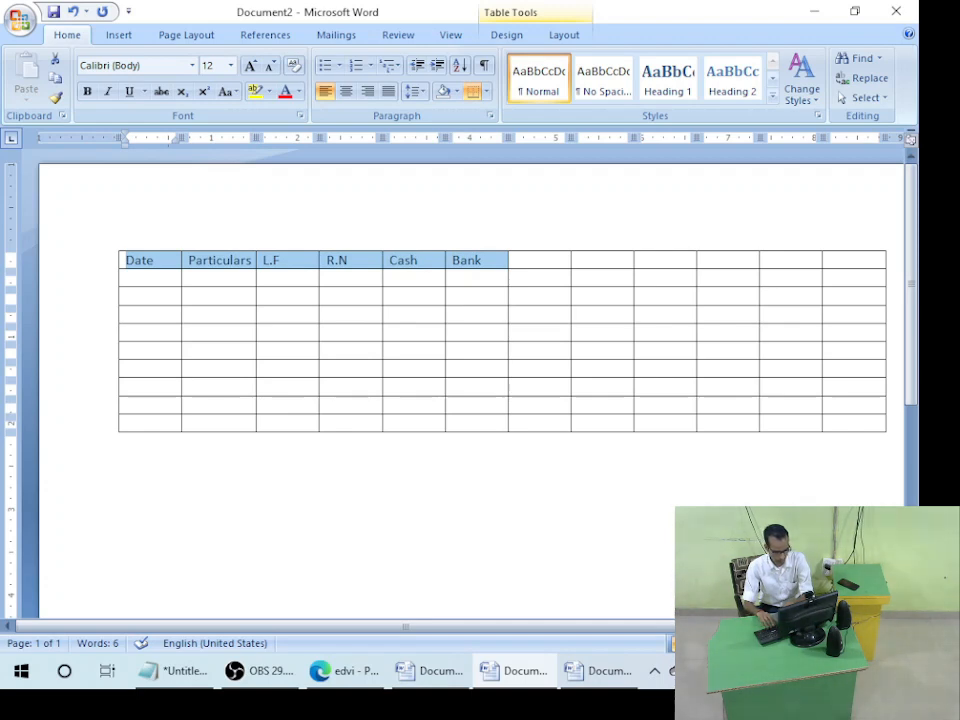
pyautogui.hotkey('ctrl', 'c')
pyautogui.press('Right')
pyautogui.hotkey('ctrl', 'v')
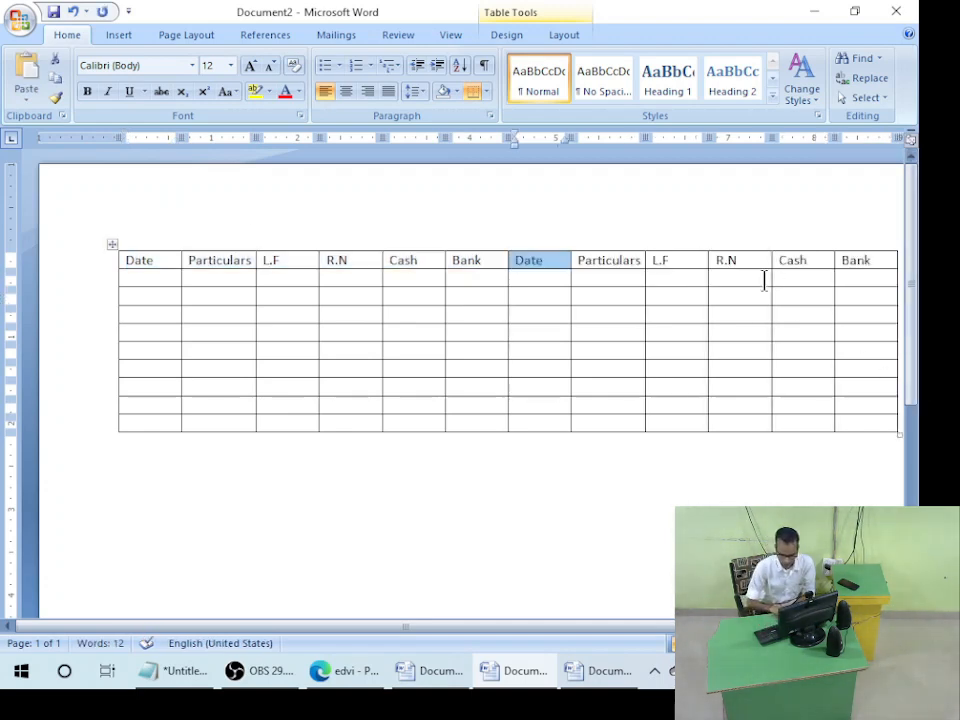
# - Change the second R.N heading, in the tenth column, to V.N
pyautogui.click(725, 261)
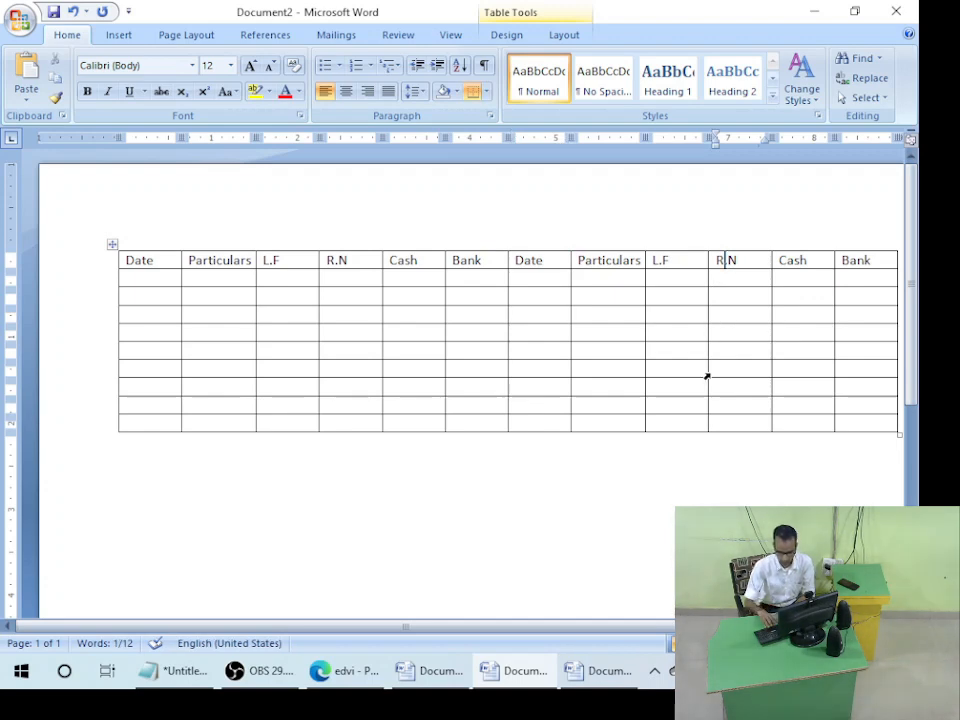
pyautogui.press('BackSpace')
pyautogui.write('V')
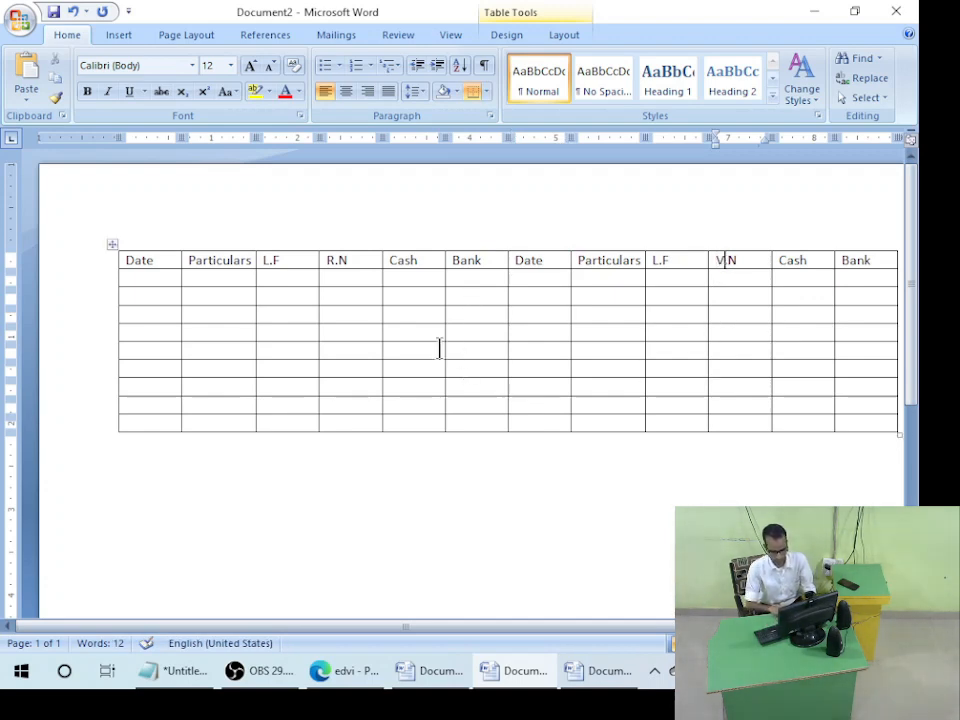
# - Stretch the table across nearly the full page width, and widen the first Particulars column by narrowing the adjacent Date, L.F and R.N columns
pyautogui.moveTo(110, 247); pyautogui.dragTo(50, 248)
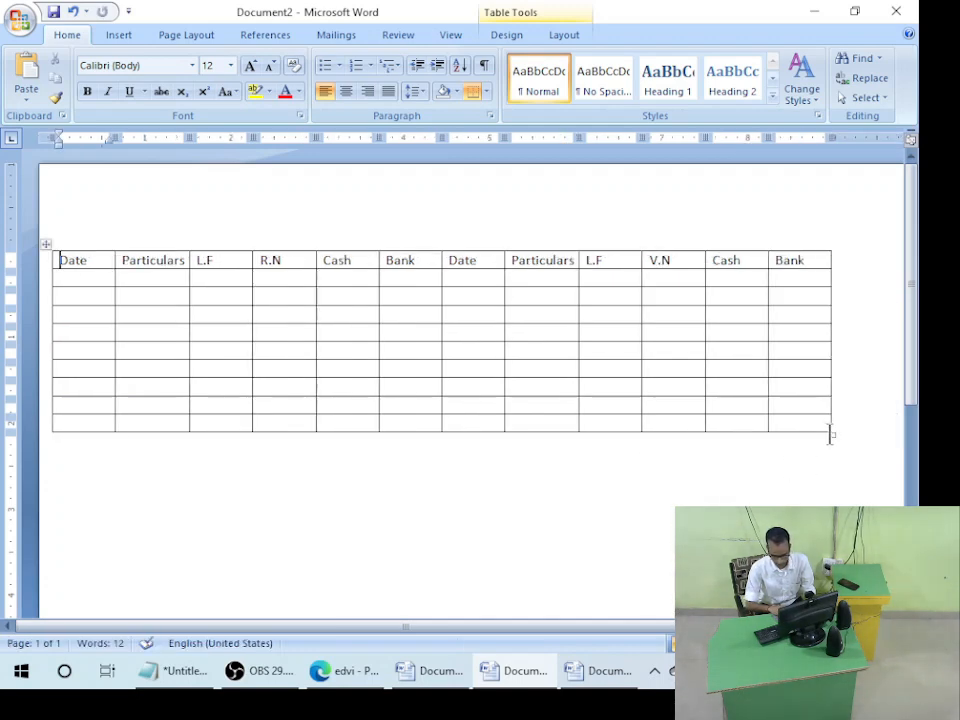
pyautogui.moveTo(829, 429); pyautogui.dragTo(891, 435)
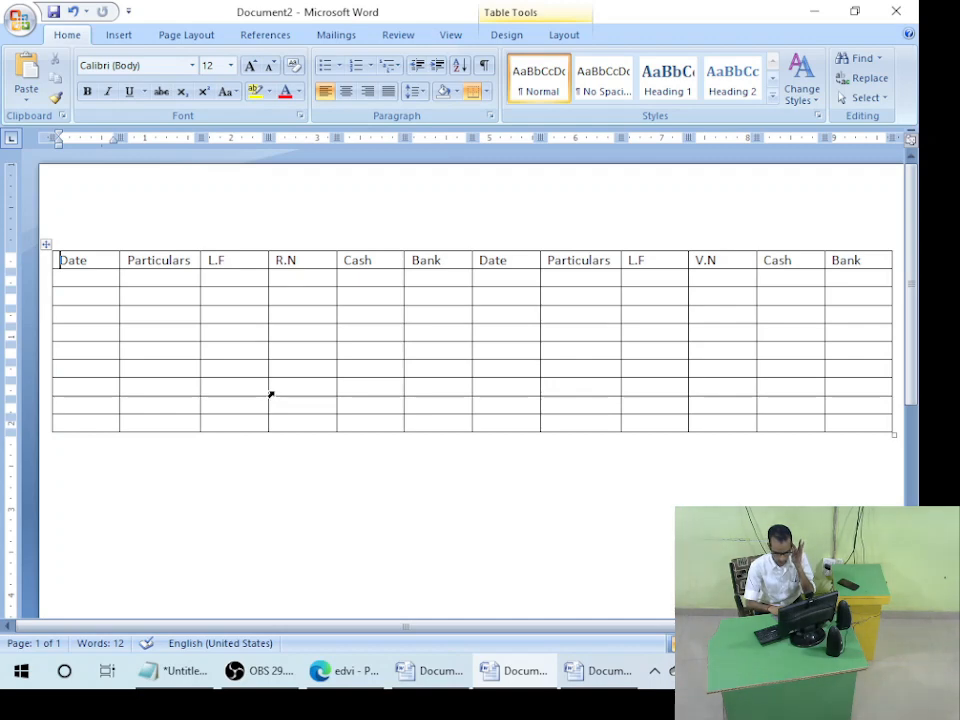
pyautogui.moveTo(119, 260); pyautogui.dragTo(93, 260)
pyautogui.moveTo(200, 260); pyautogui.dragTo(297, 262)
pyautogui.moveTo(238, 260); pyautogui.dragTo(268, 270)
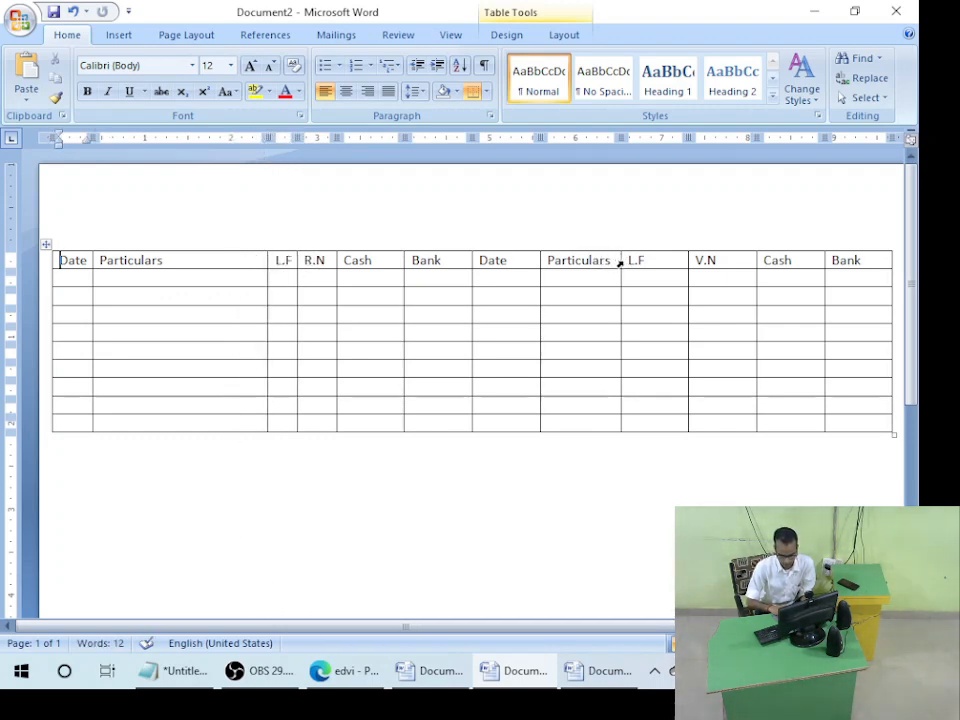
# - Widen the second Particulars column by narrowing the Date, L.F and V.N columns of the table's second half
pyautogui.moveTo(537, 264); pyautogui.dragTo(515, 263)
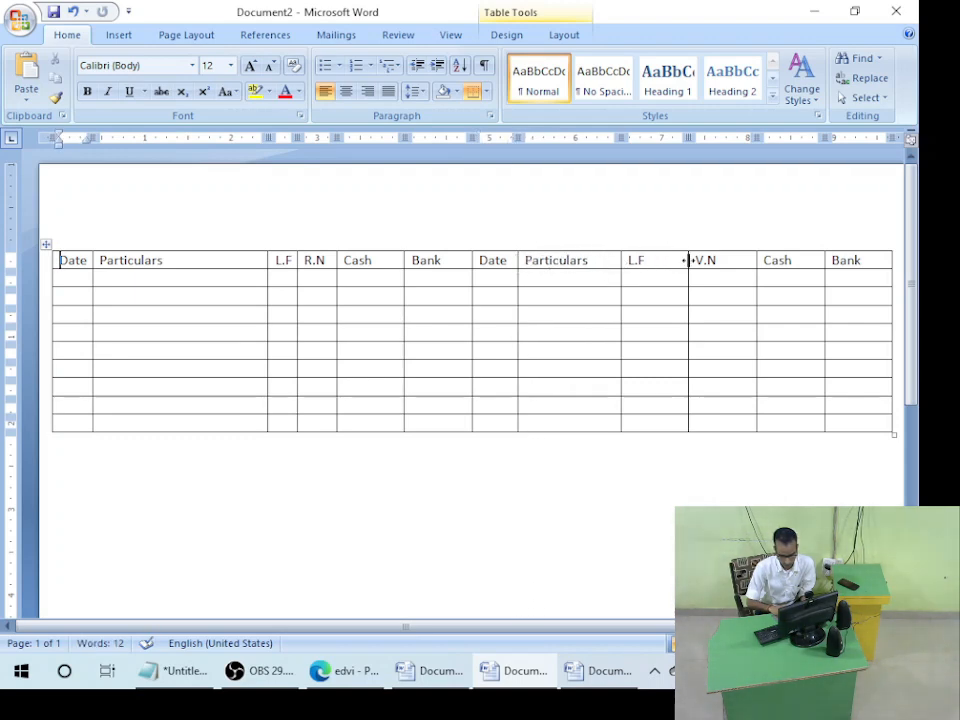
pyautogui.moveTo(688, 260); pyautogui.dragTo(712, 261)
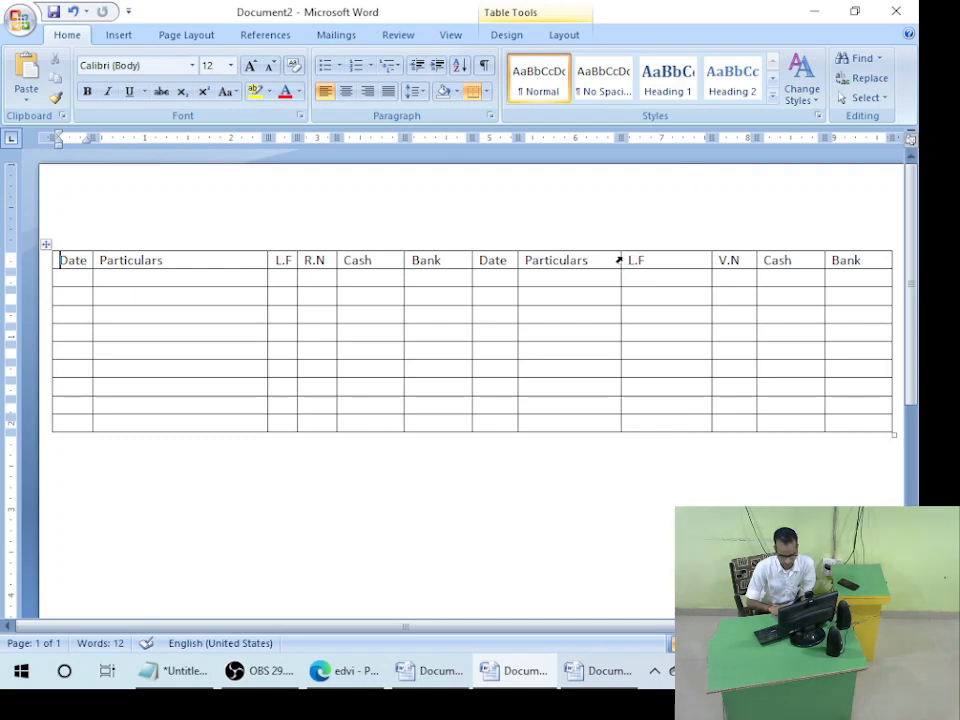
pyautogui.moveTo(619, 260); pyautogui.dragTo(674, 282)
# - Switch to Document1 and write the question line "Qns1:- Opening Cash Balance Of Rs 5000"
pyautogui.moveTo(62, 260); pyautogui.dragTo(575, 364)
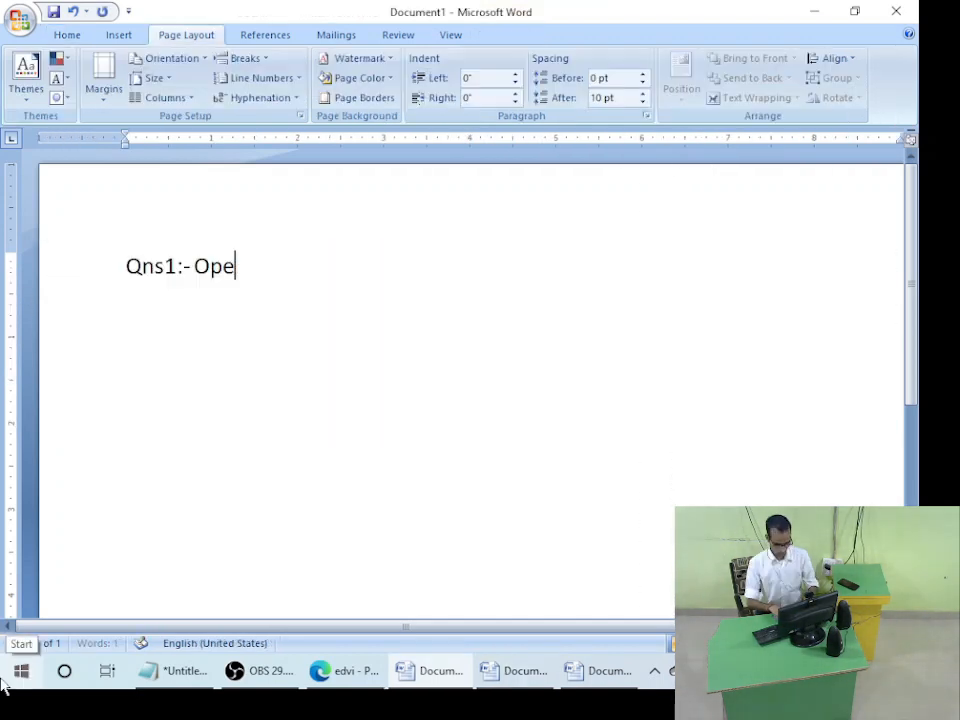
pyautogui.write('ning ')
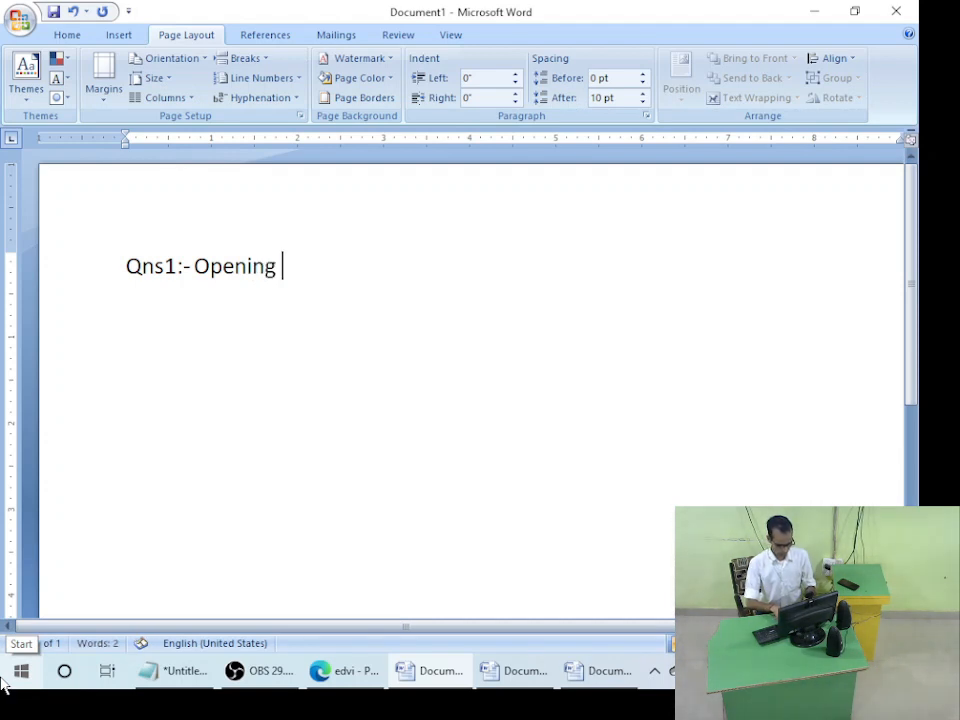
pyautogui.write('Cash Ba')
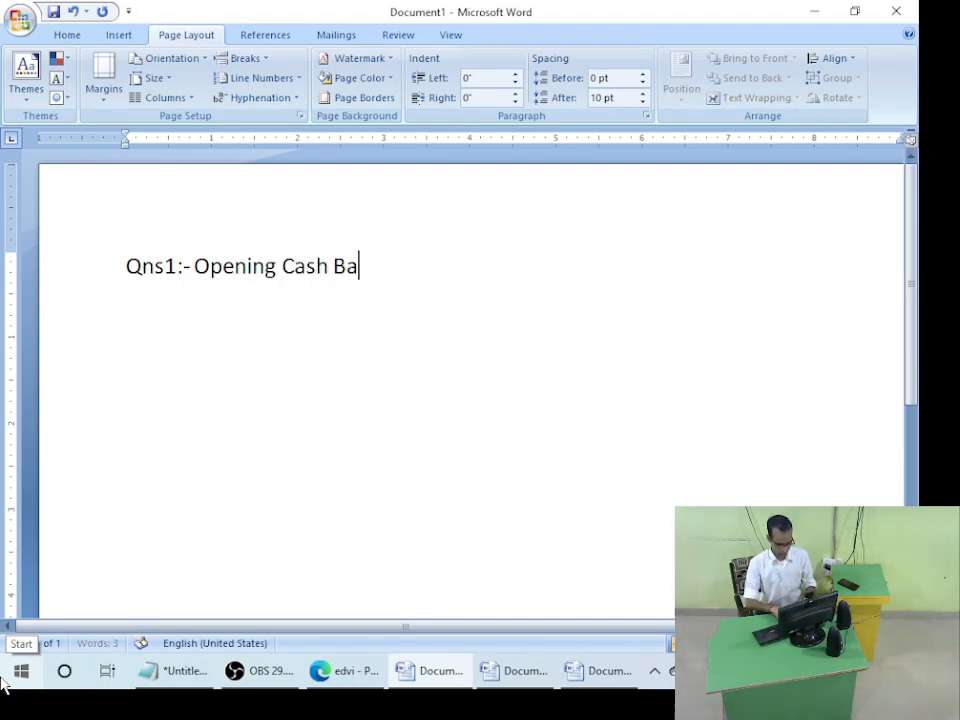
pyautogui.write('lance Of ')
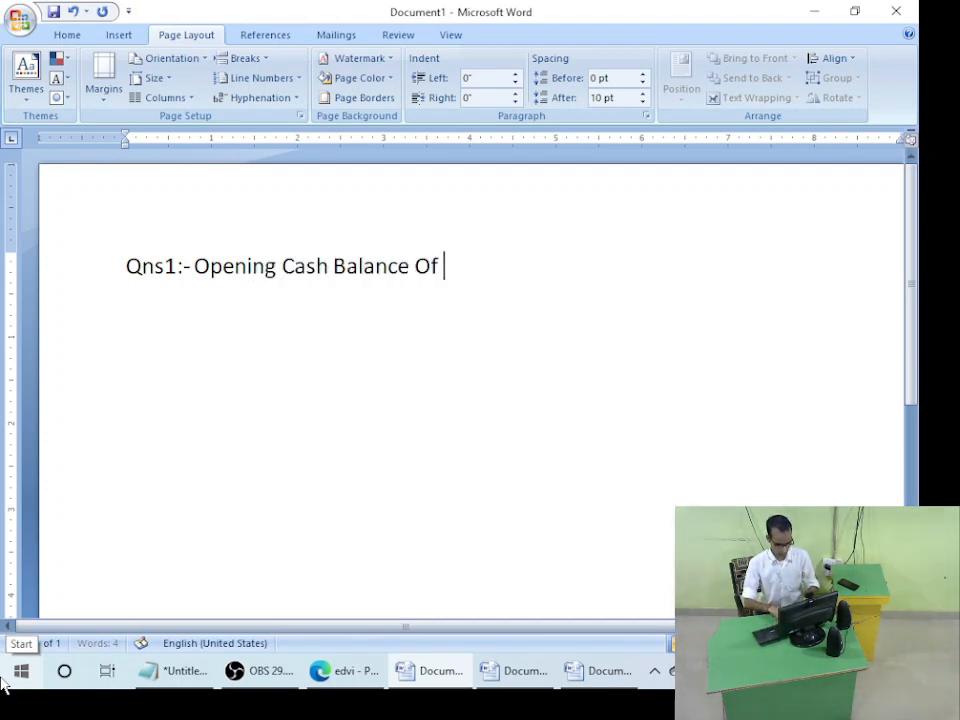
pyautogui.write('Rs 5000')
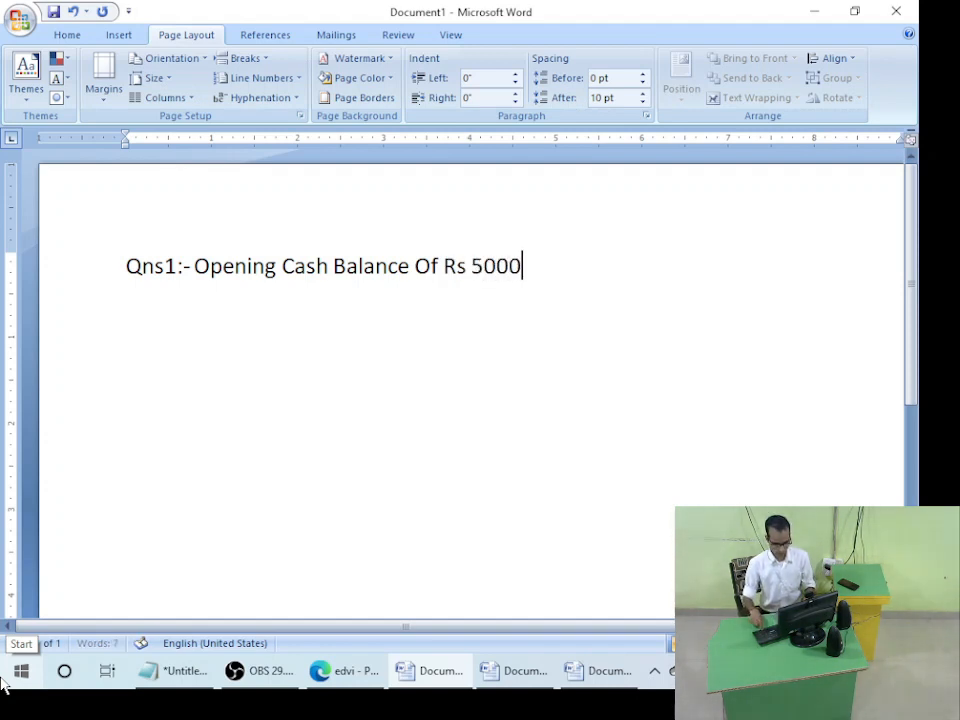
# - Complete the Qns1 line to read "Opening Cash Balance Of Rs 50000 and Bank balance Of Rs 70000 On 01/05/2023" and start a new paragraph
pyautogui.write('0 and Ban')
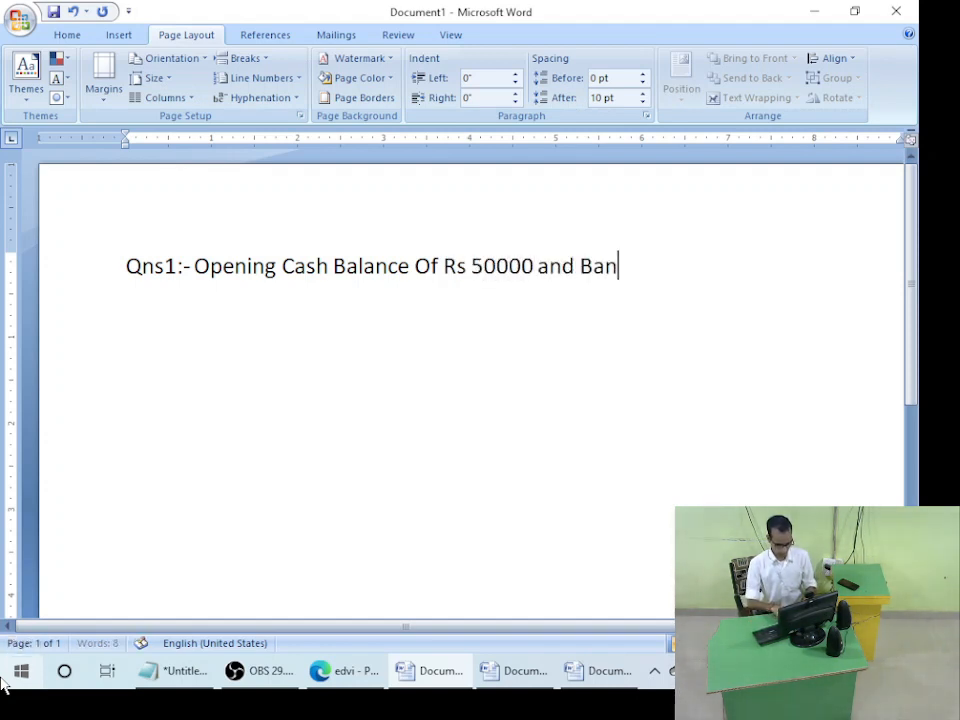
pyautogui.write('k balance Of ')
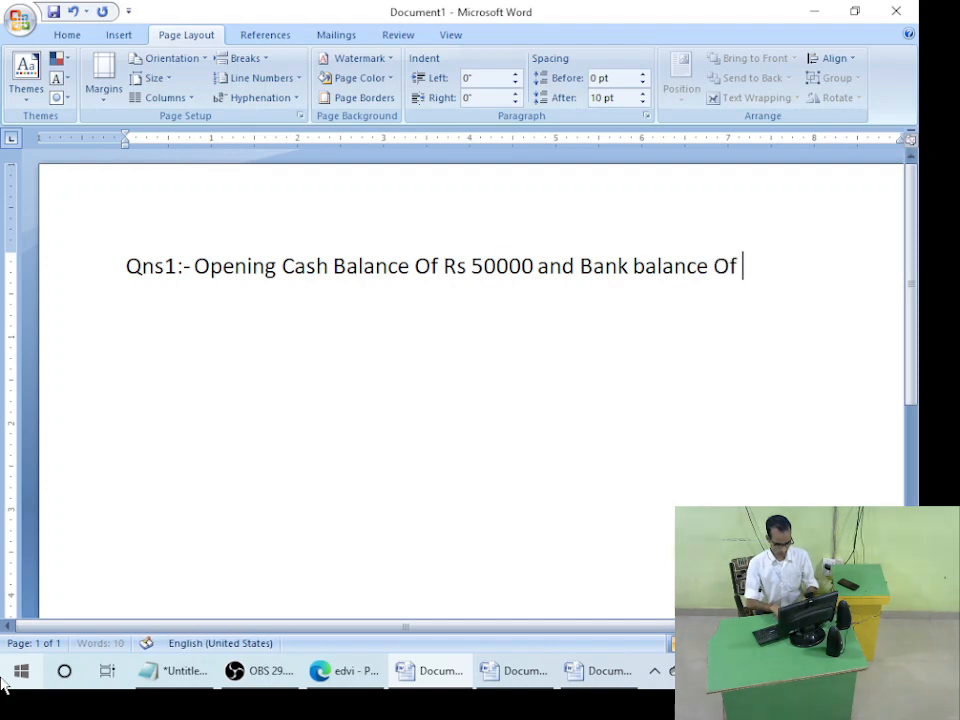
pyautogui.write('Rs 7000')
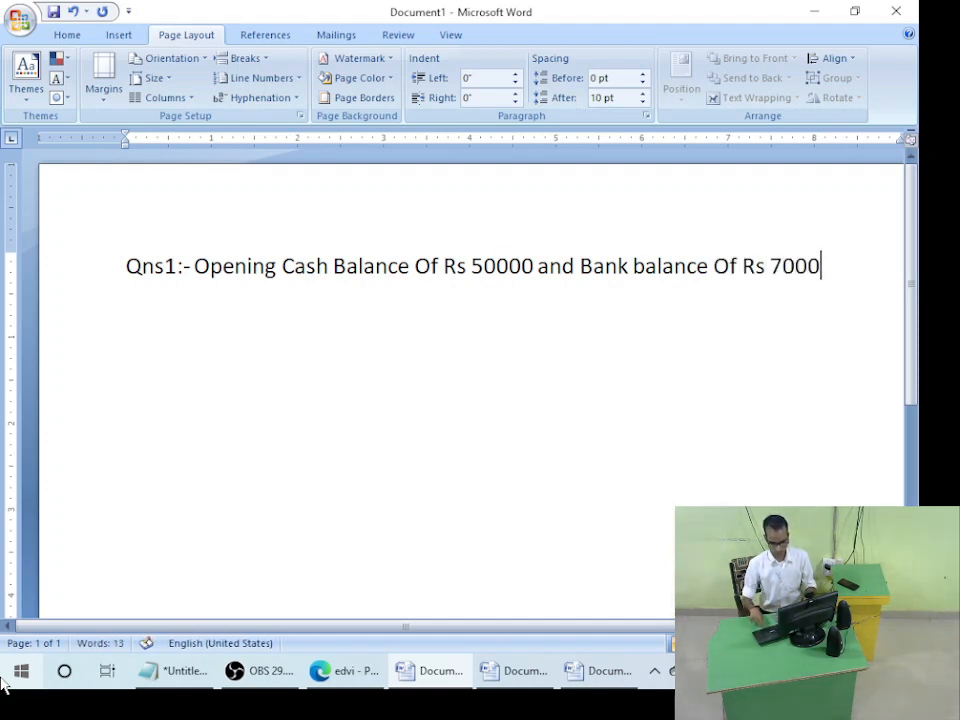
pyautogui.write('0 On 01')
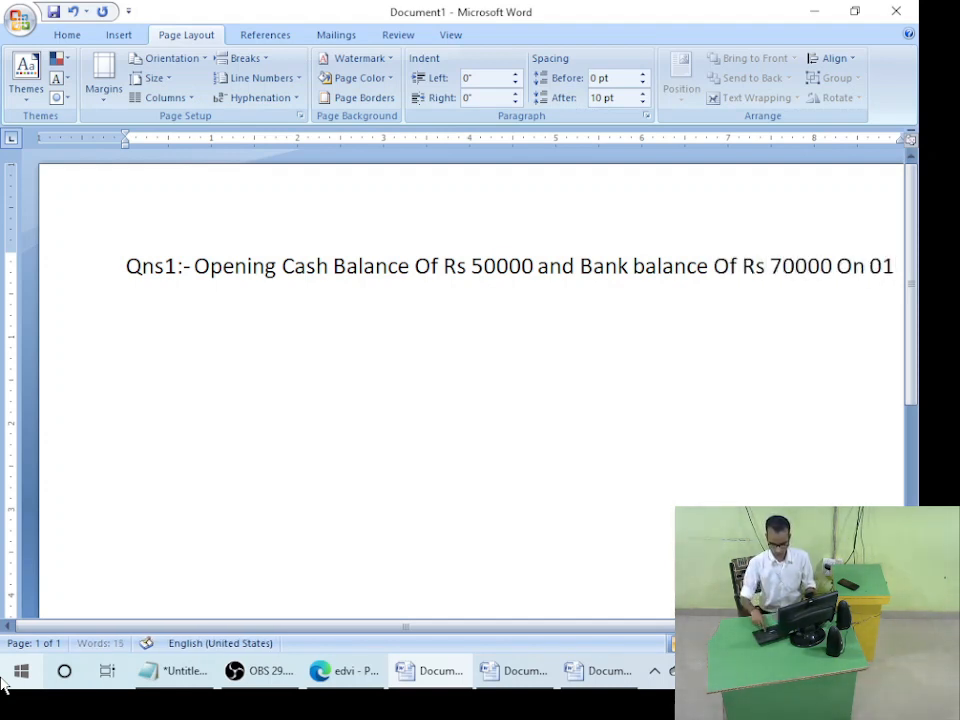
pyautogui.write('/05/2')
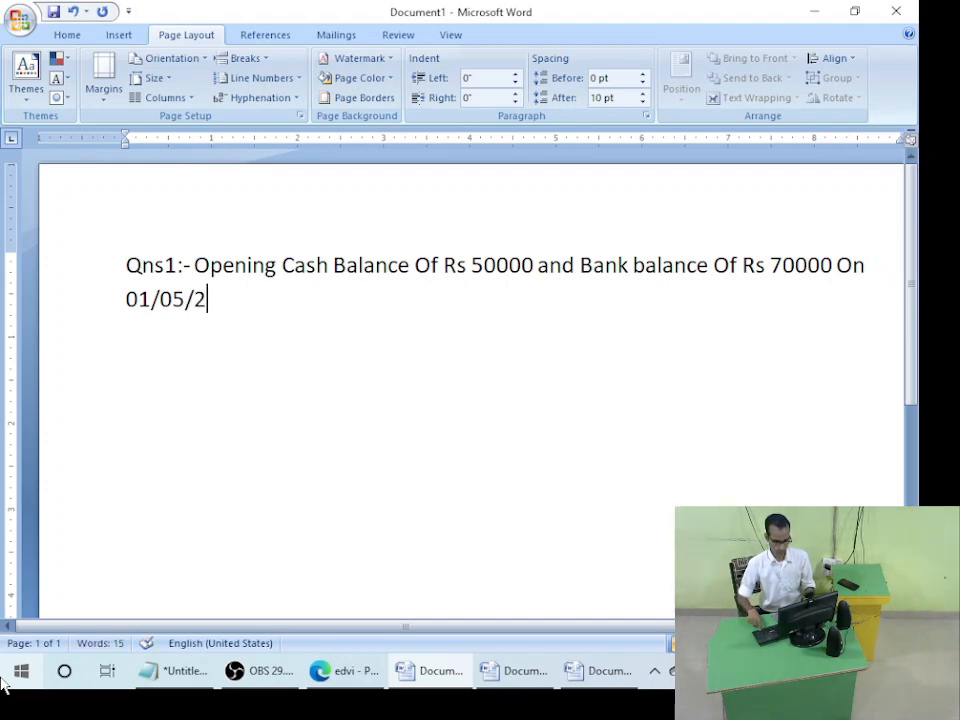
pyautogui.write('023')
pyautogui.press('Return')
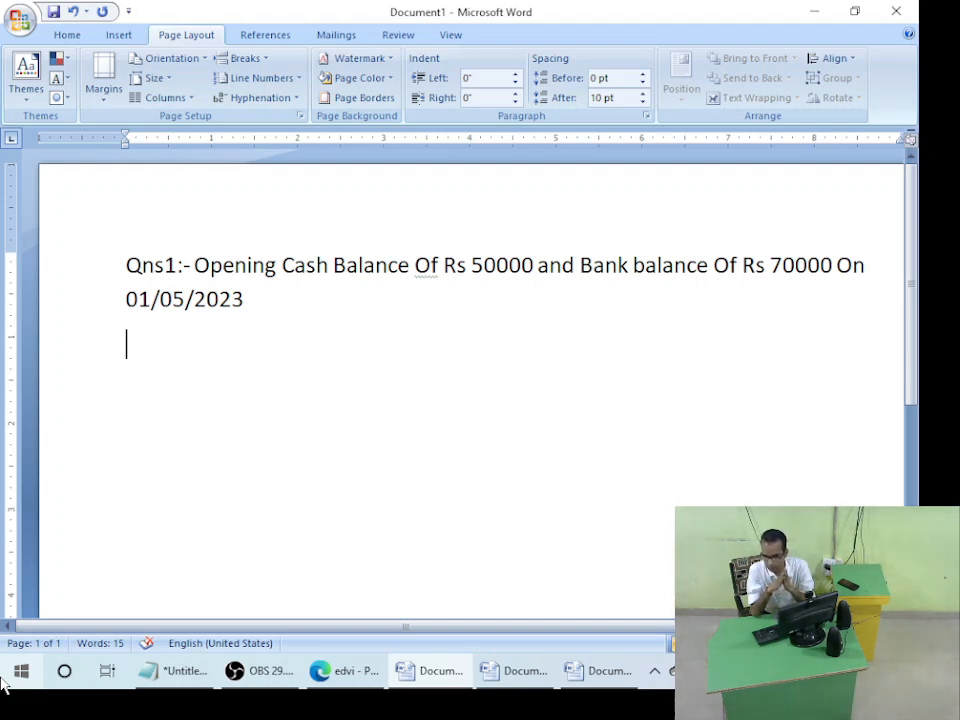
# - In Document2, add two rows above the table headings, merged across each half, and enter centered "Debit Side (To)" over the first half
pyautogui.hotkey('alt', 'Tab')
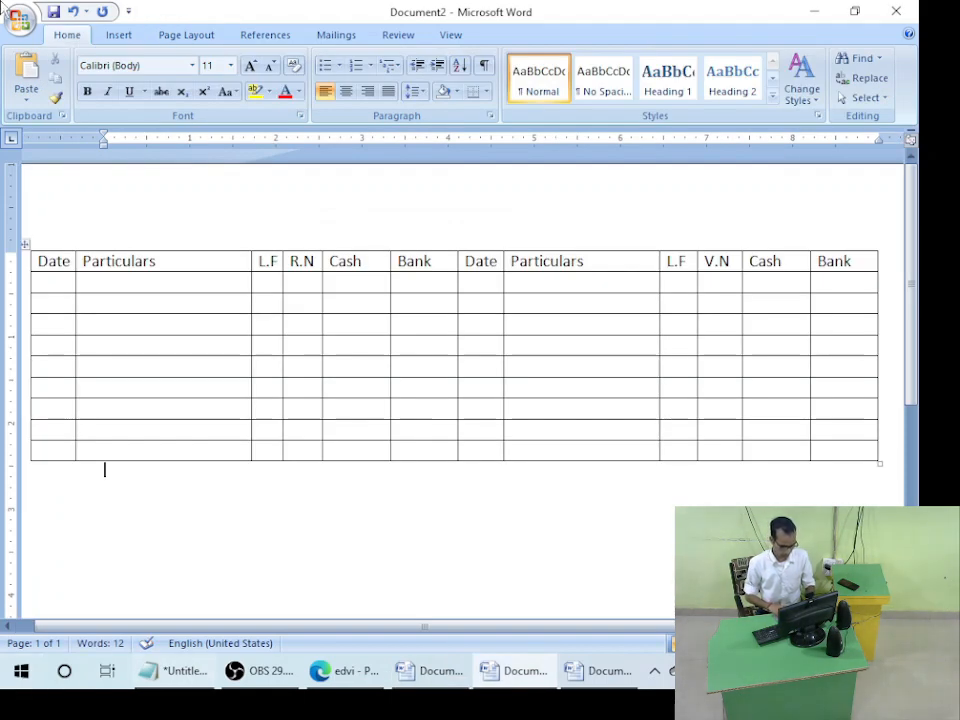
pyautogui.moveTo(37, 261); pyautogui.dragTo(535, 250)
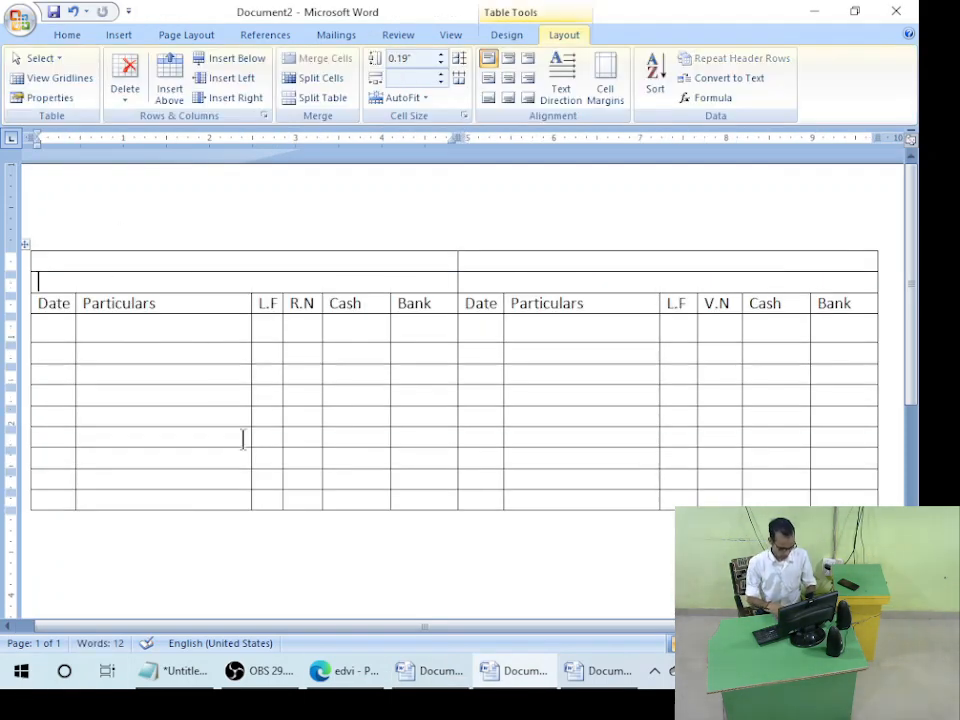
pyautogui.hotkey('ctrl', 'e')
pyautogui.write('Debit')
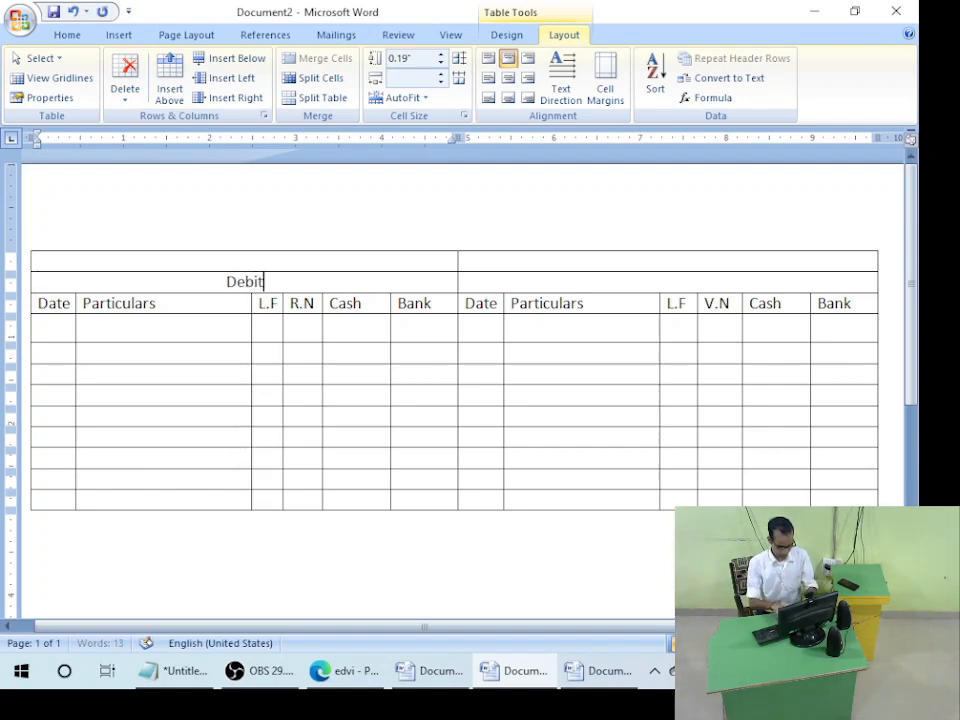
pyautogui.write(' Side')
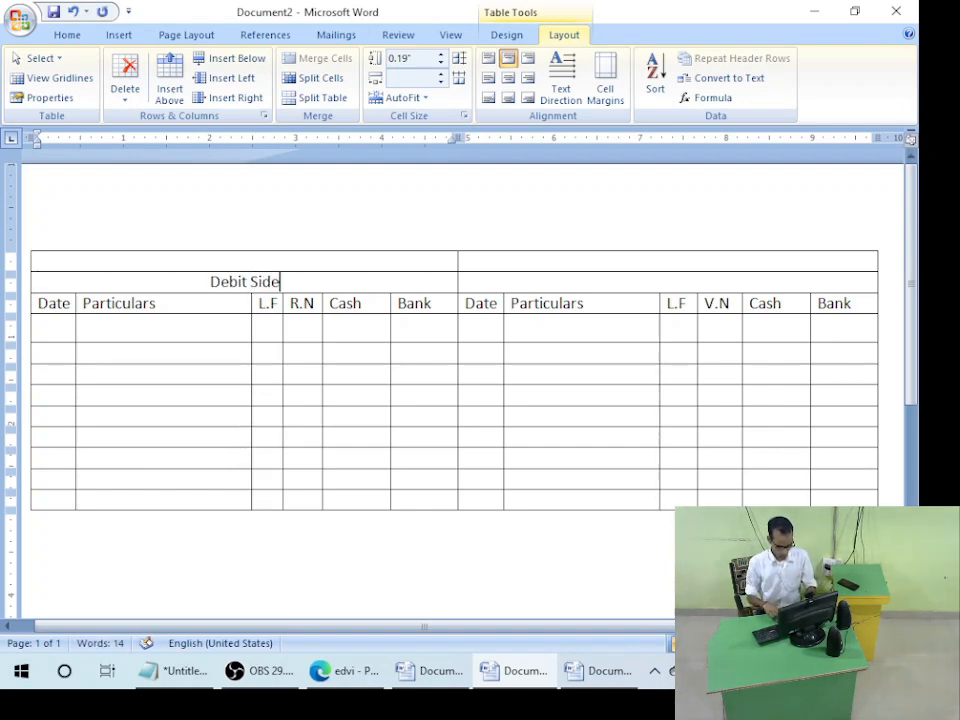
pyautogui.write(' (')
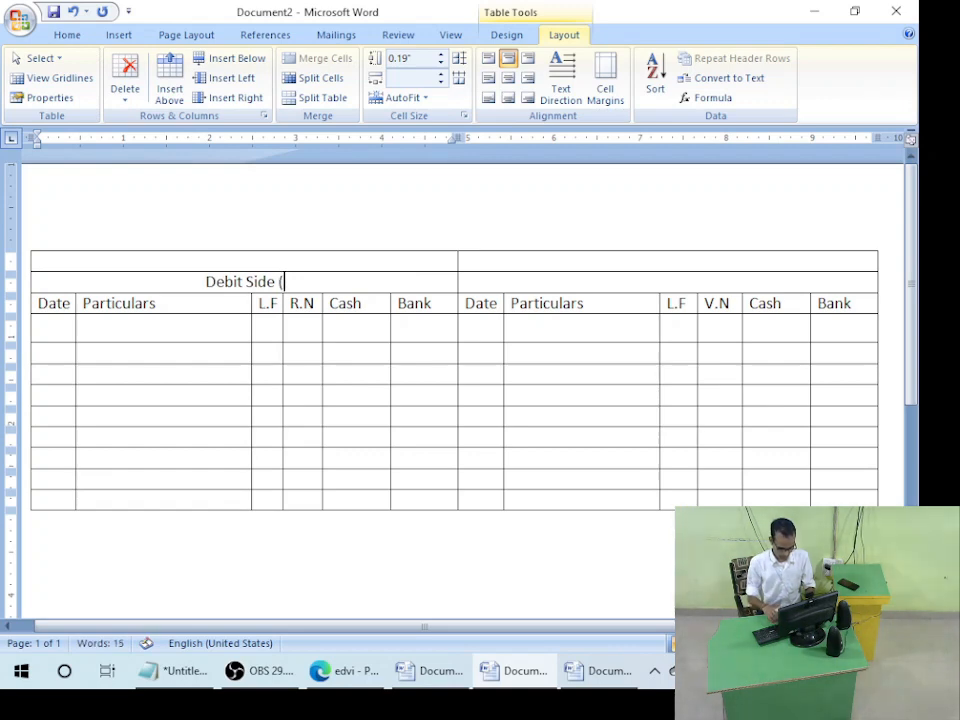
pyautogui.write('To')
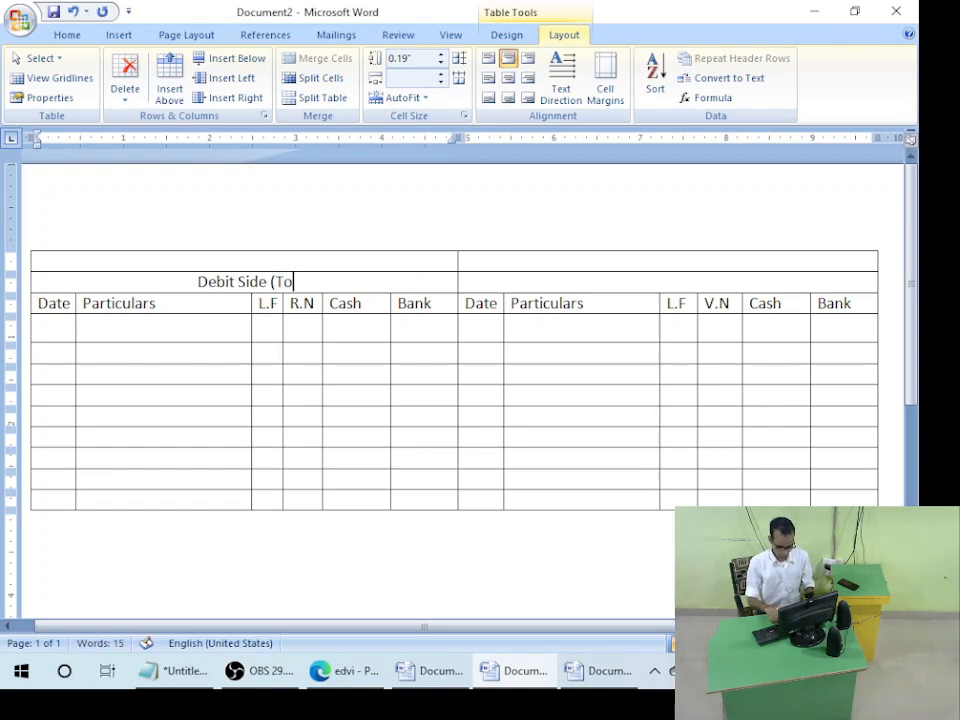
pyautogui.write(')')
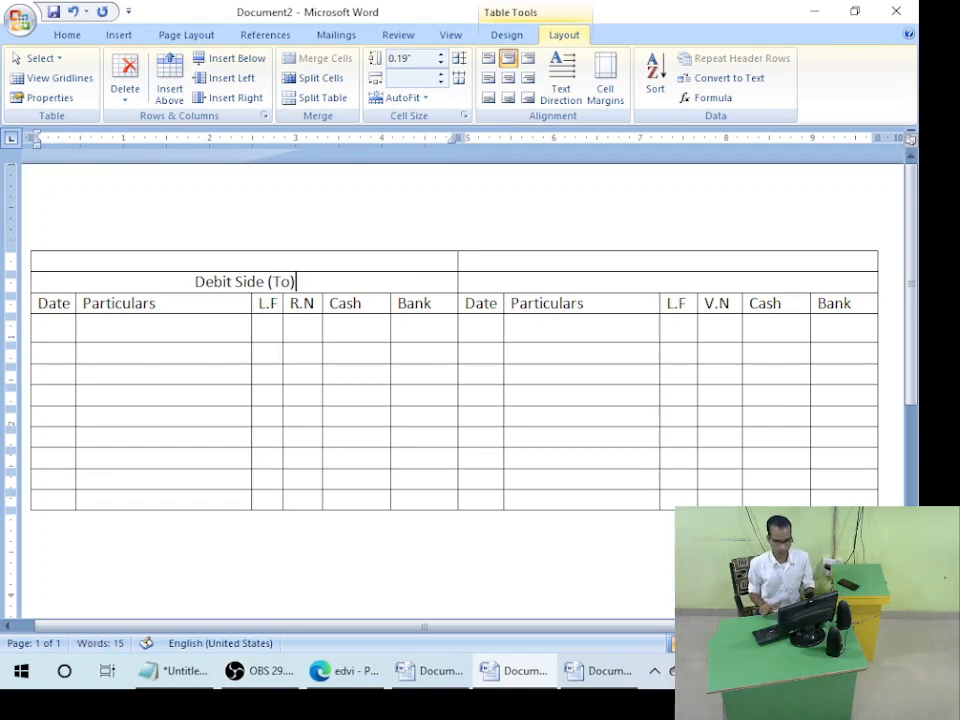
# - Enter the centered heading "Credit (By)" over the second half of the table, in the row of the Debit Side heading
pyautogui.press('Tab')
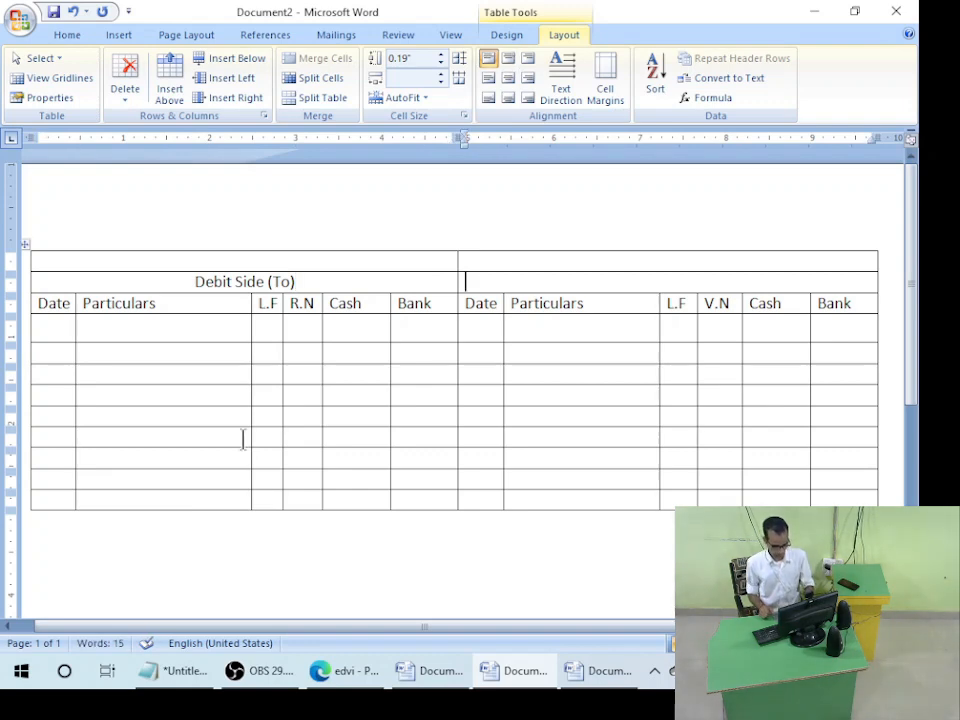
pyautogui.hotkey('ctrl', 'e')
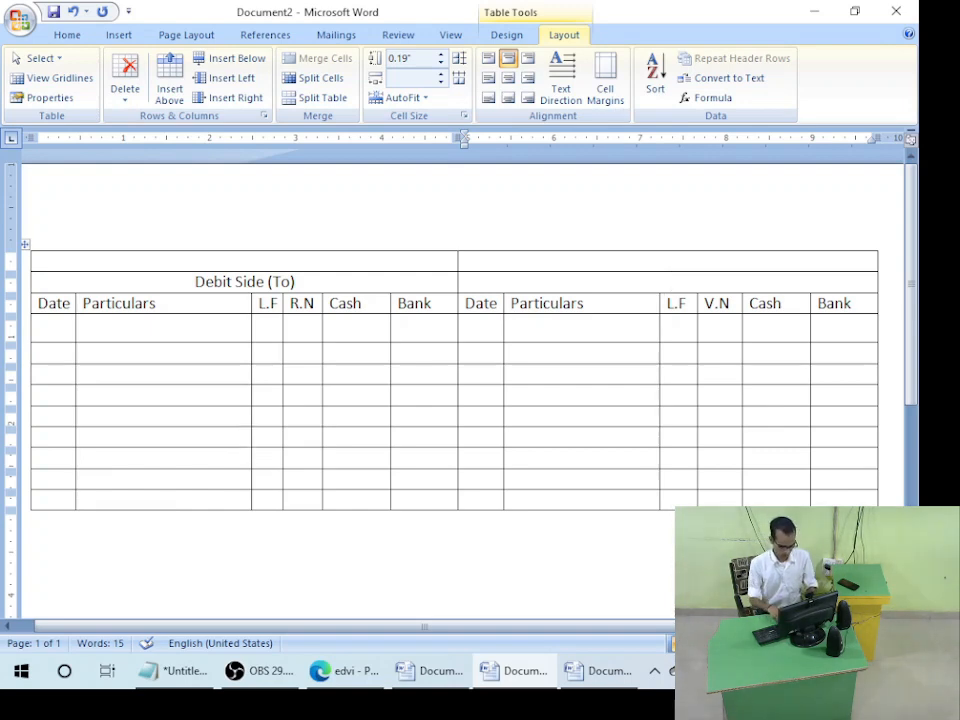
pyautogui.write('Credit (')
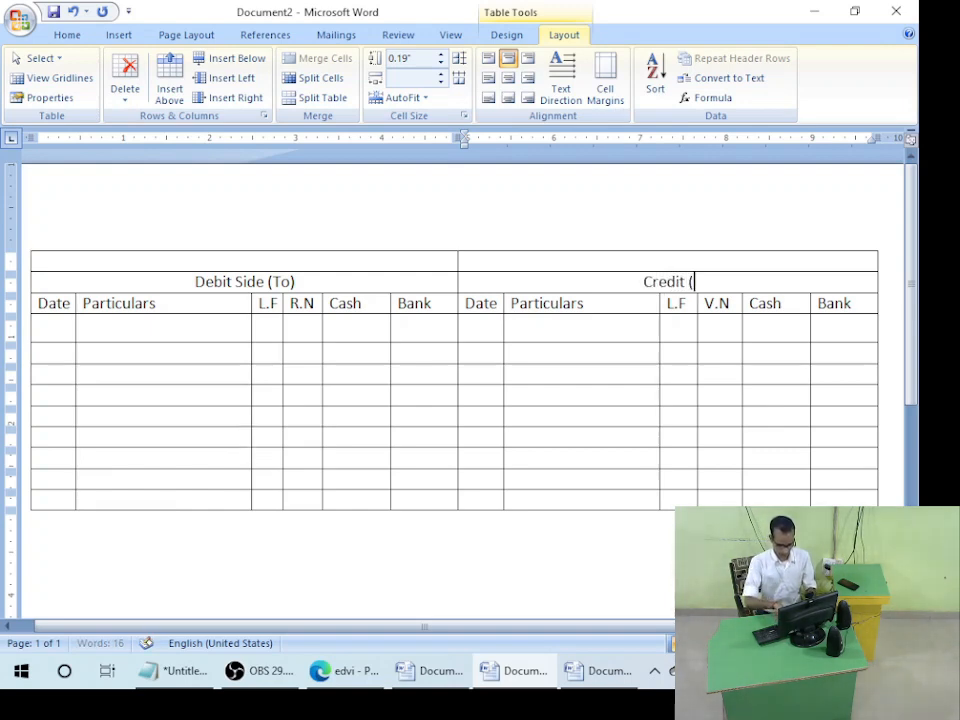
pyautogui.write('By)')
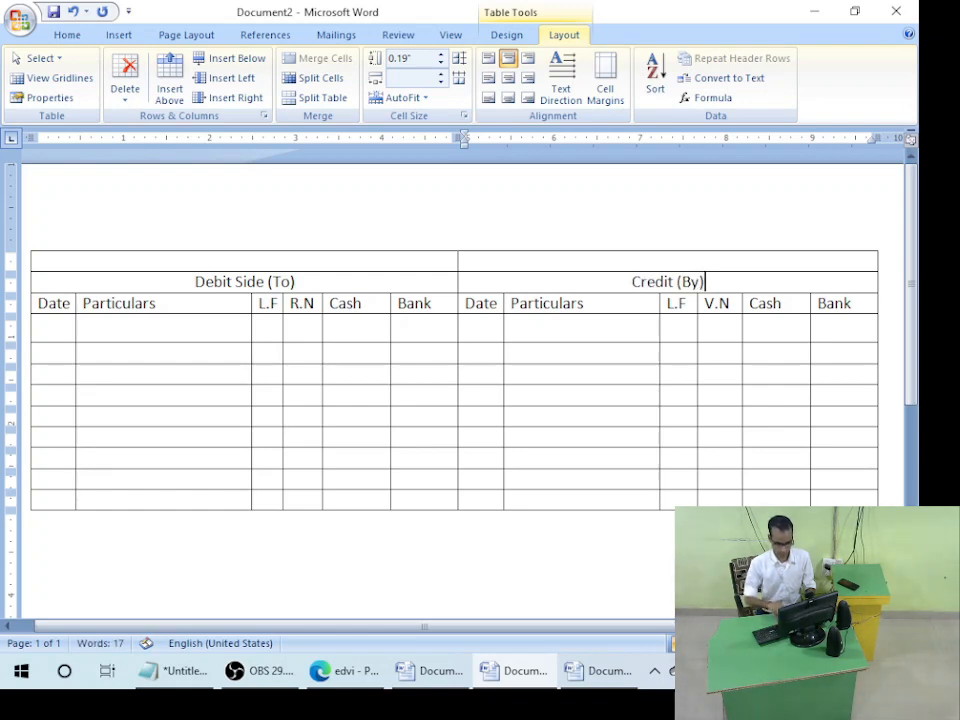
# - Enter "Receipt (Cash\bank)" in the merged top-row cell above the Debit Side heading
pyautogui.click(236, 261)
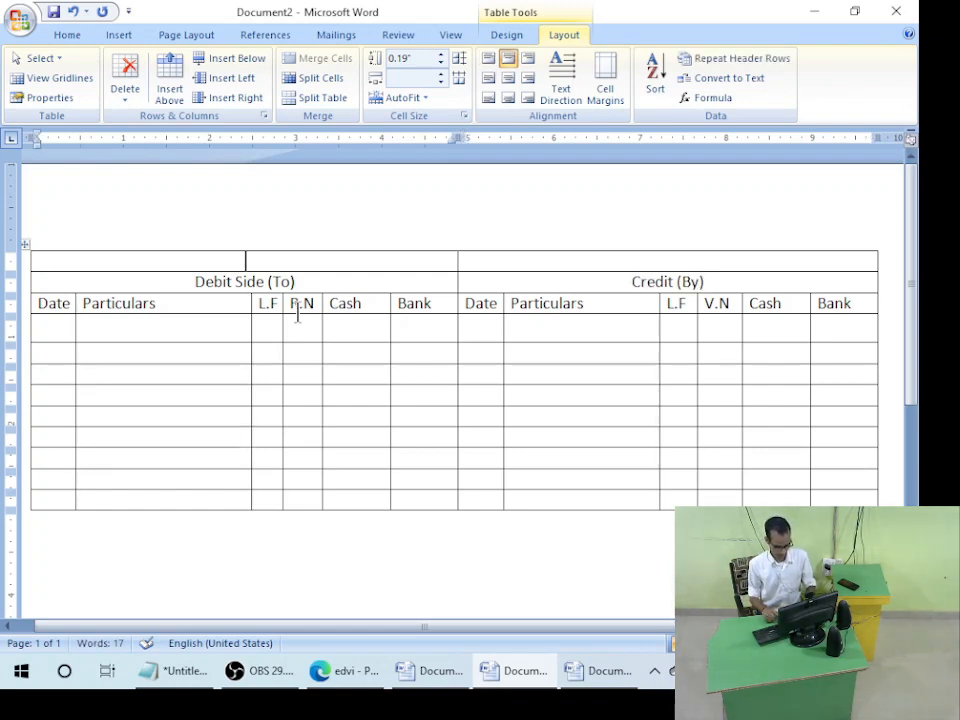
pyautogui.write('receipt ')
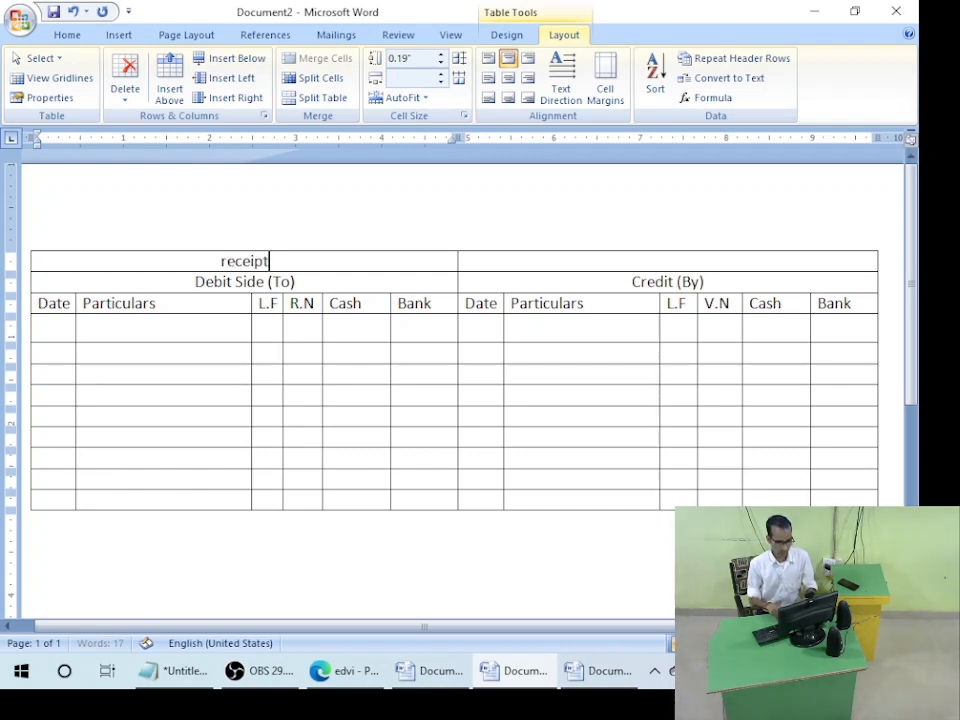
pyautogui.write('(')
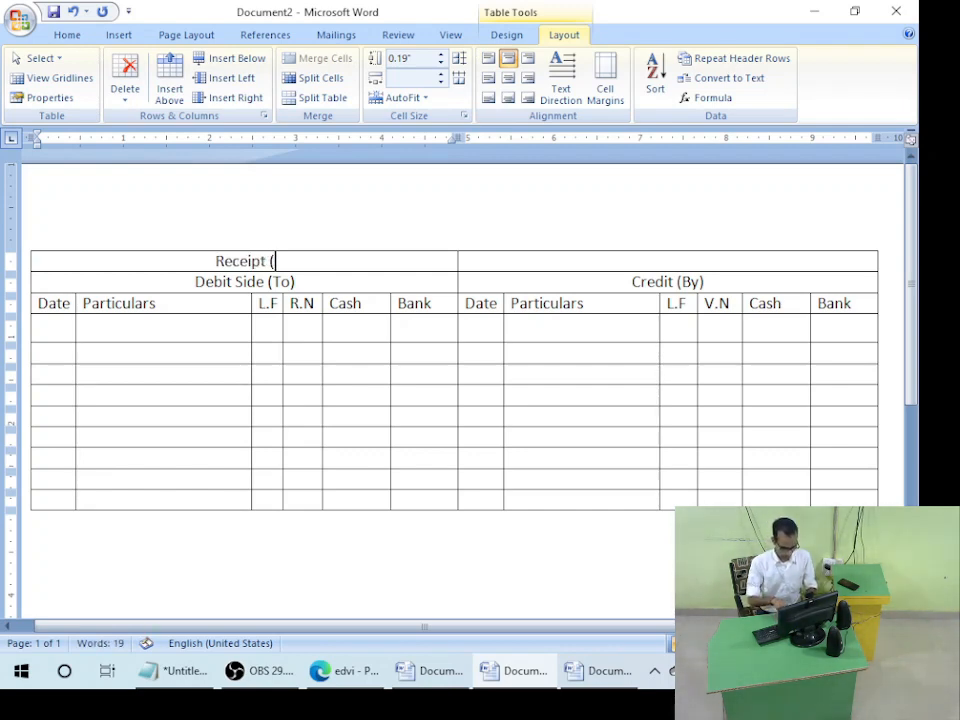
pyautogui.write('Cash')
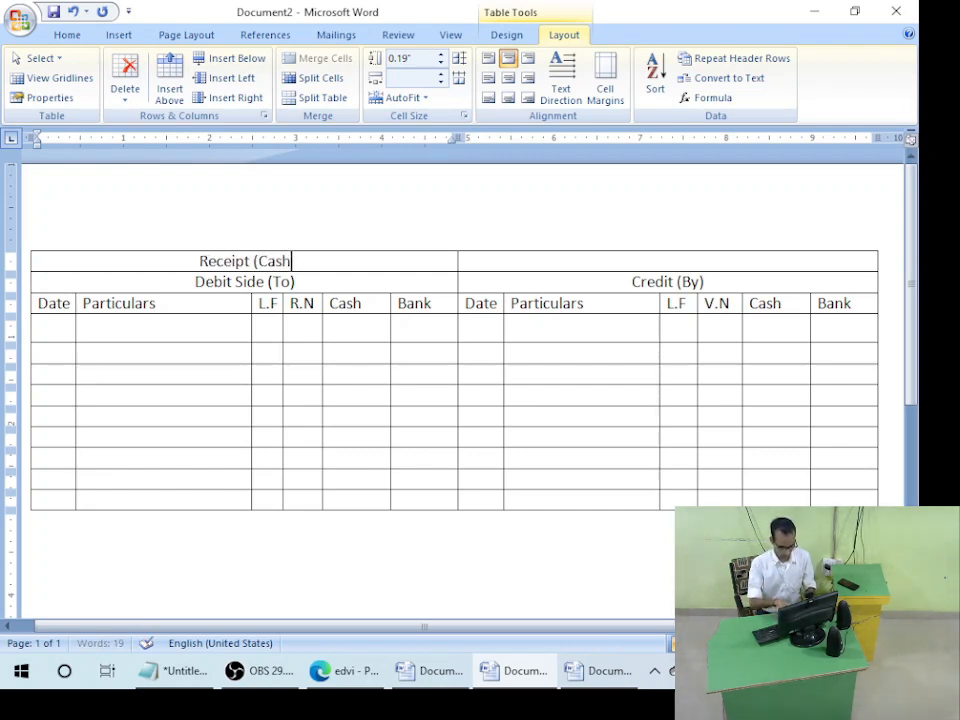
pyautogui.write('\\bank)')
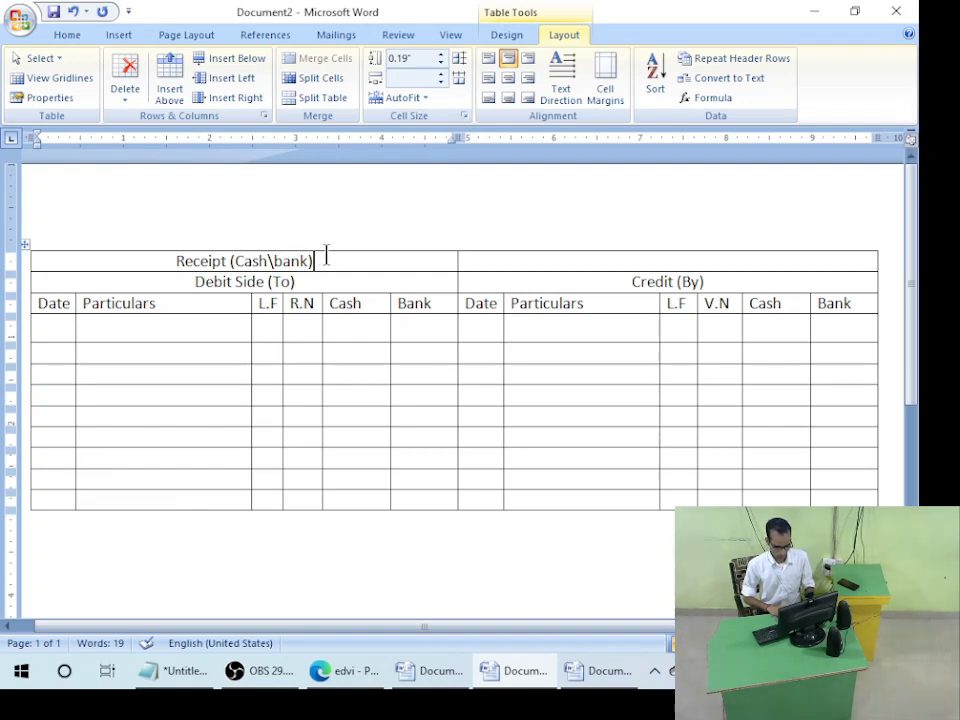
# - Copy the Receipt heading into the merged cell above Credit (By) and change it to "Payemnt(Cash\bank)"
pyautogui.moveTo(326, 256); pyautogui.dragTo(178, 260)
pyautogui.hotkey('ctrl', 'c')
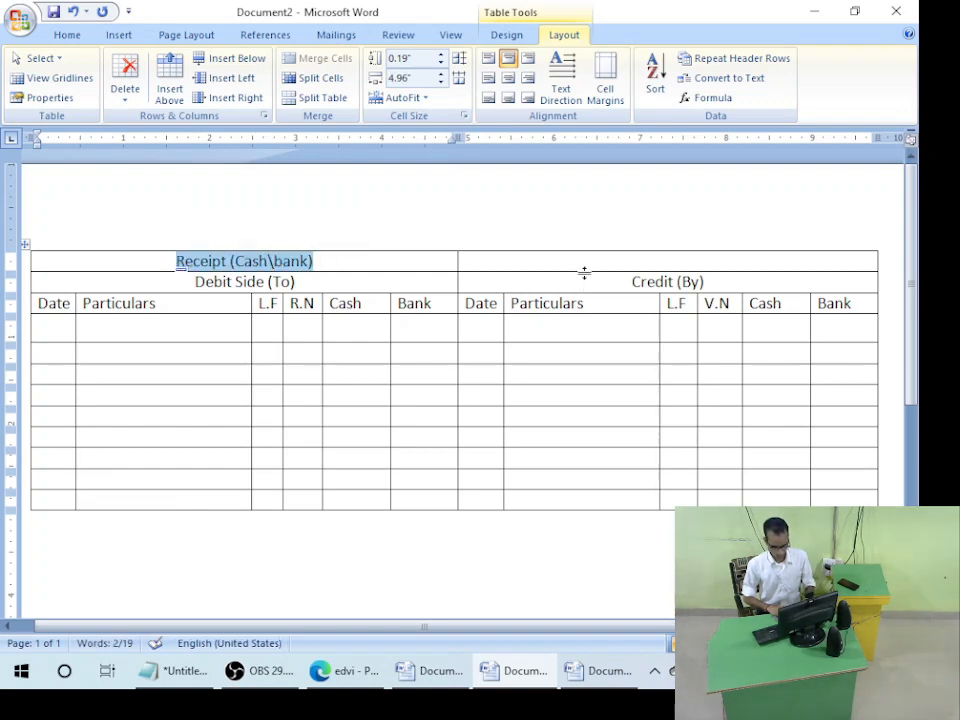
pyautogui.click(588, 262)
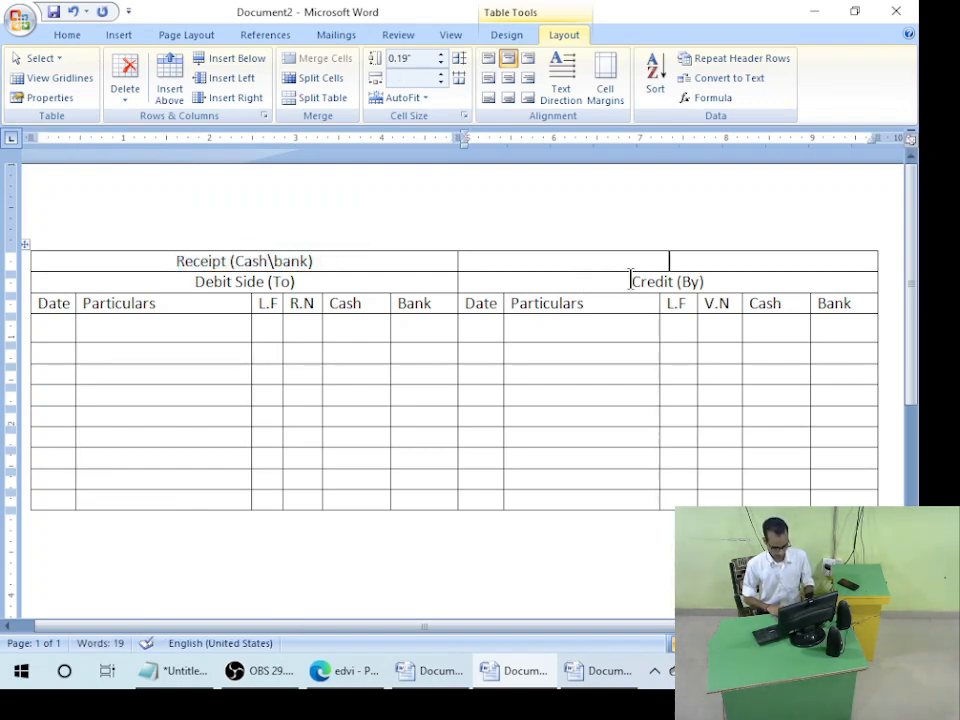
pyautogui.hotkey('ctrl', 'v')
pyautogui.moveTo(651, 262); pyautogui.dragTo(605, 263)
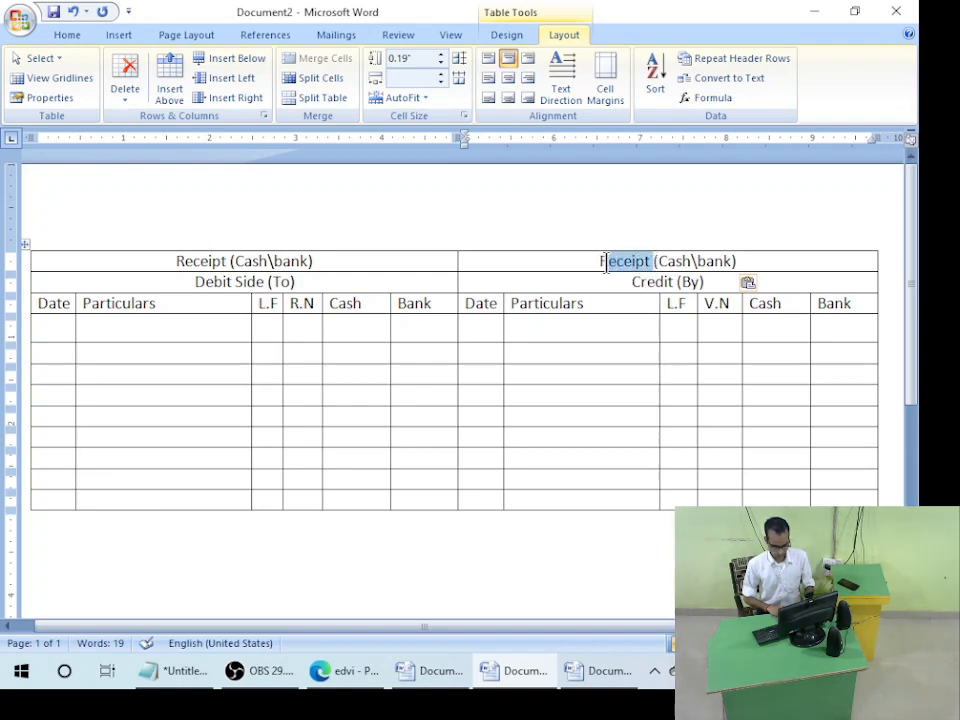
pyautogui.doubleClick(605, 263)
pyautogui.write('Payemnt')
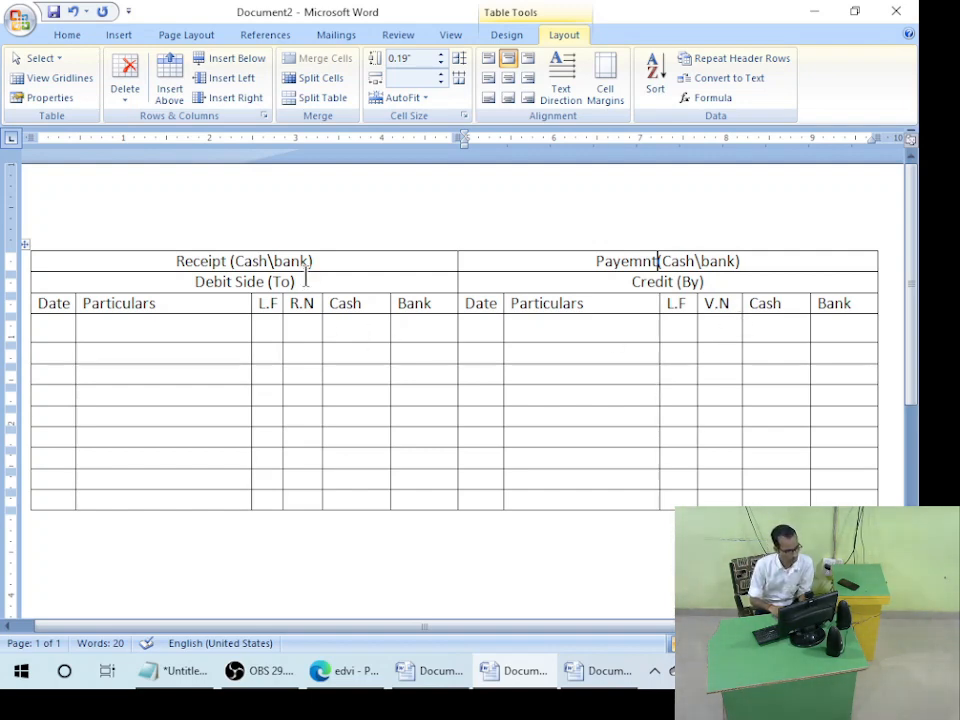
pyautogui.moveTo(297, 281); pyautogui.dragTo(201, 288)
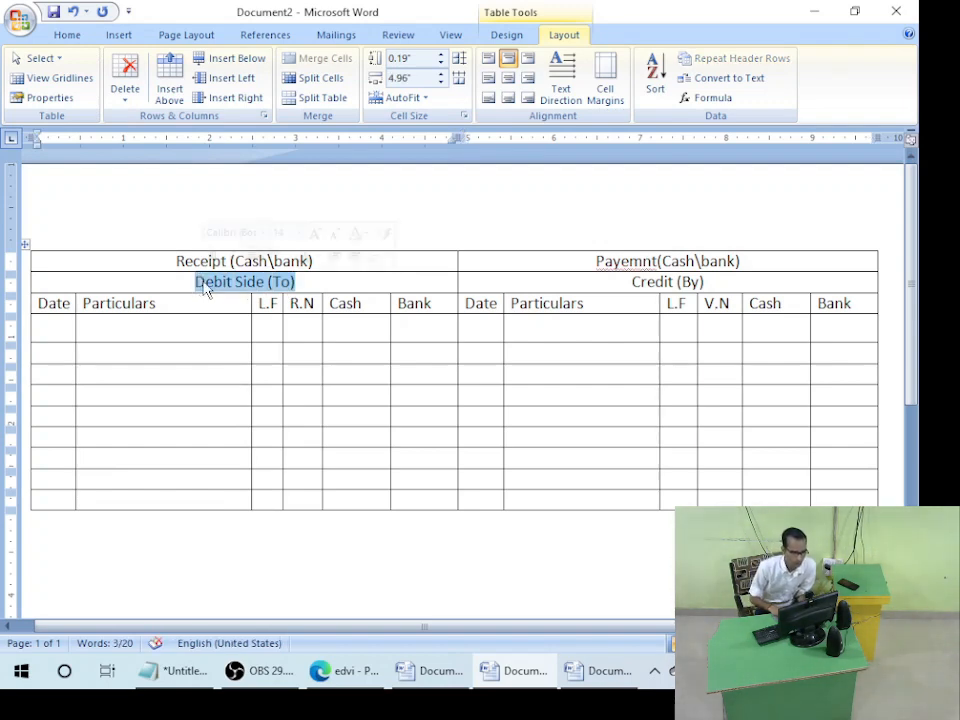
pyautogui.click(722, 281)
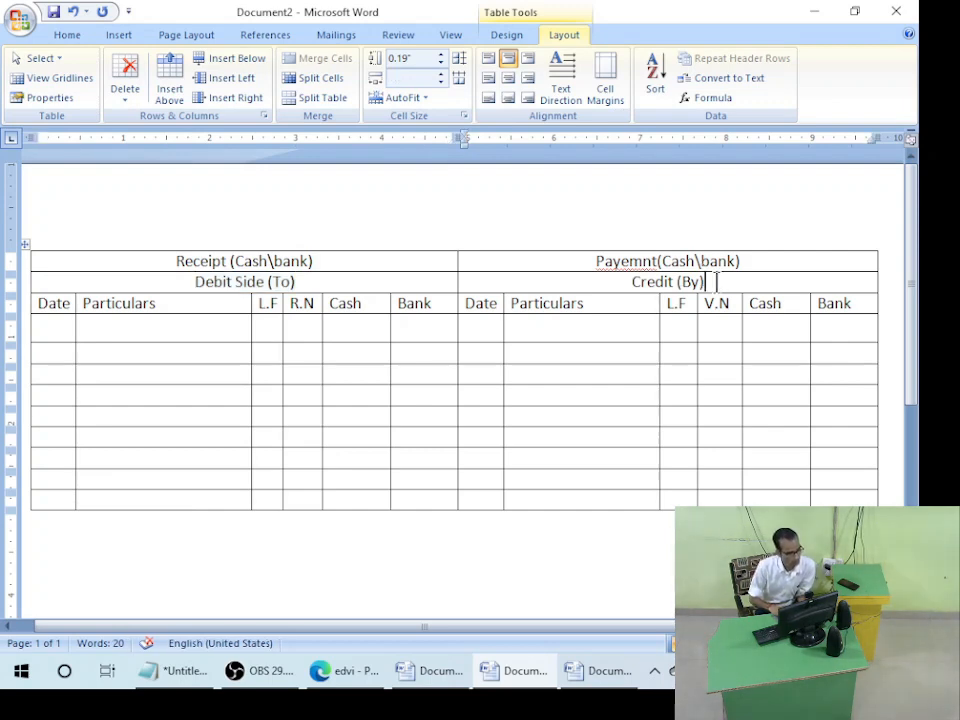
pyautogui.moveTo(340, 262); pyautogui.dragTo(158, 249)
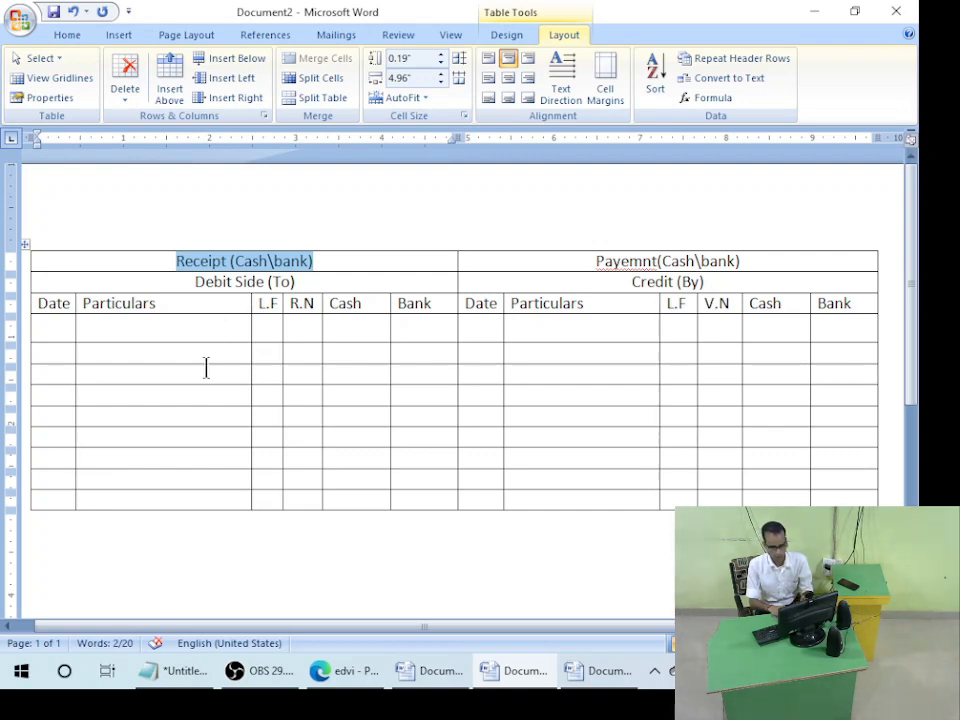
pyautogui.moveTo(64, 334); pyautogui.dragTo(409, 489)
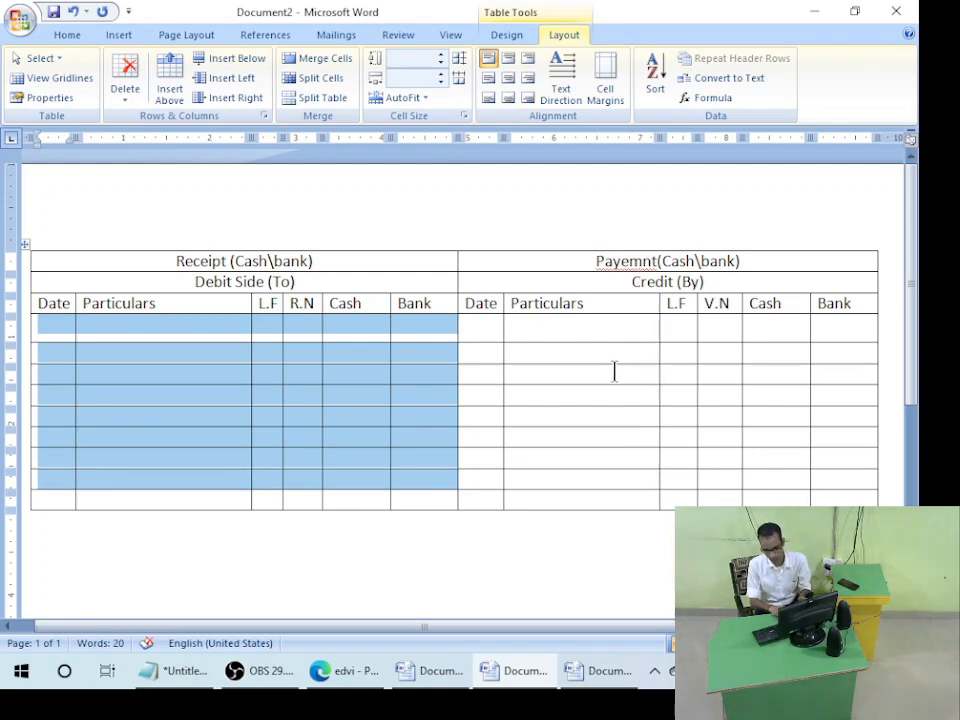
pyautogui.click(579, 328)
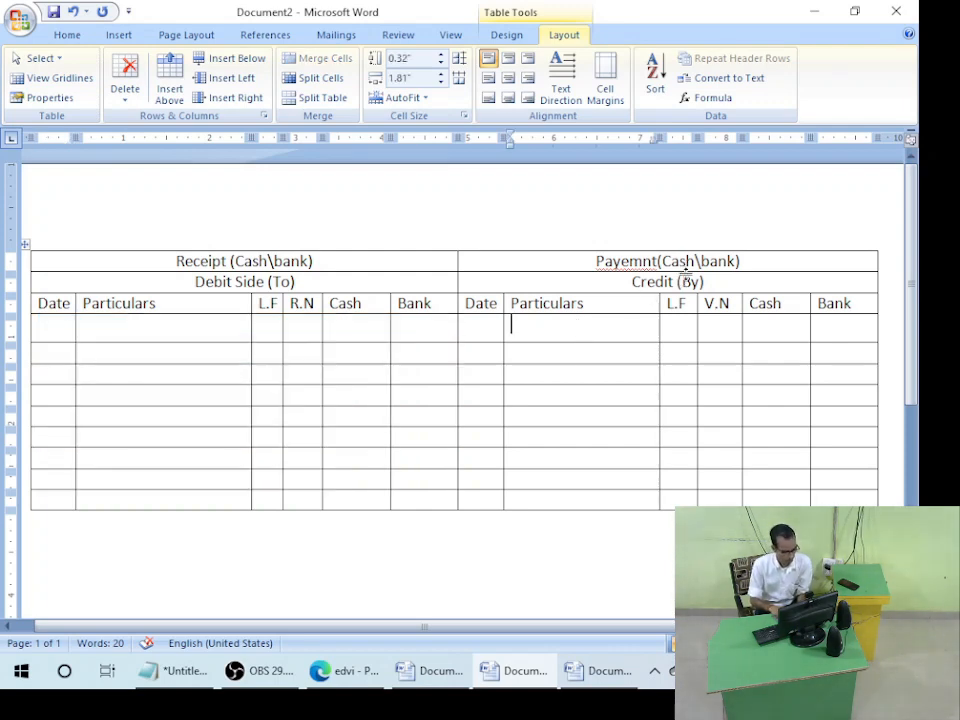
# - Check the Qns1 cash amount in Document1, then enter "To Balance B\d" as the first debit-side particulars in Document2
pyautogui.hotkey('alt', 'Tab')
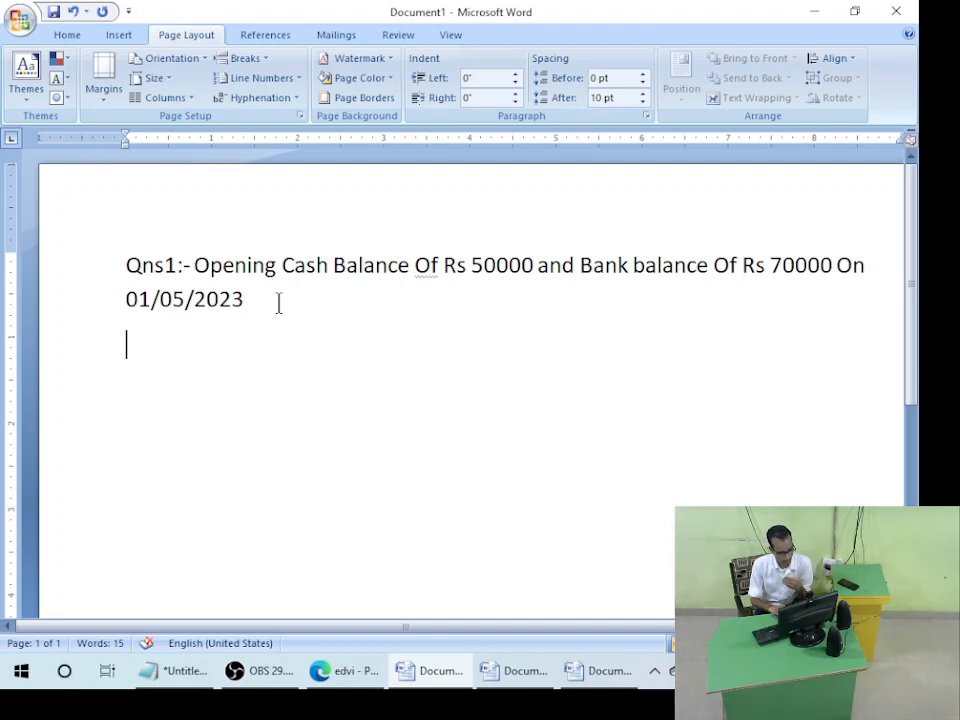
pyautogui.moveTo(470, 263); pyautogui.dragTo(539, 263)
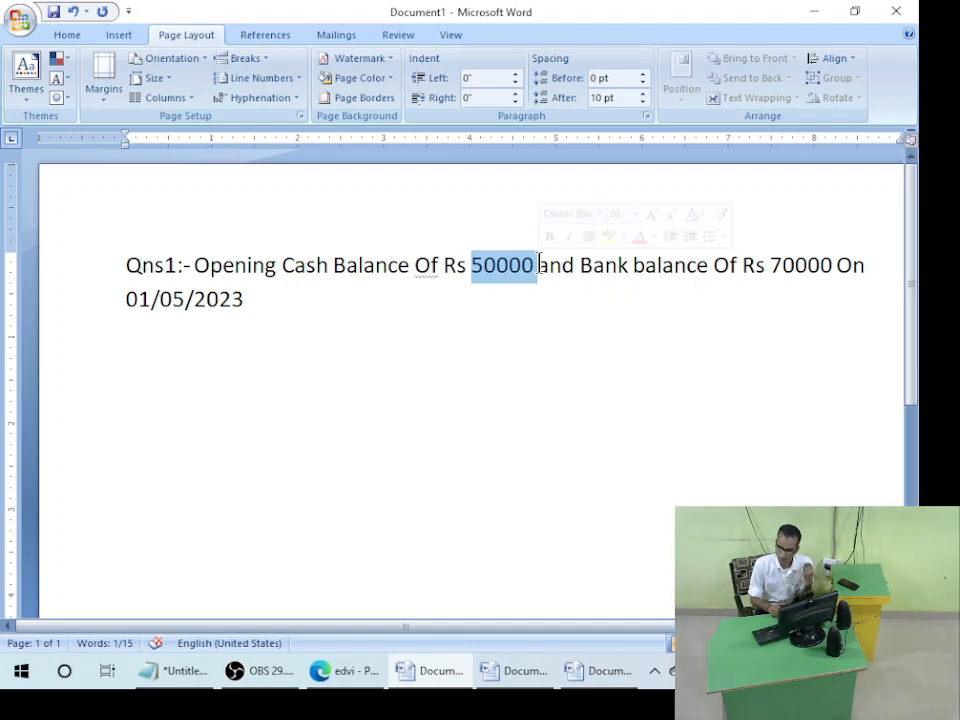
pyautogui.hotkey('alt', 'Tab')
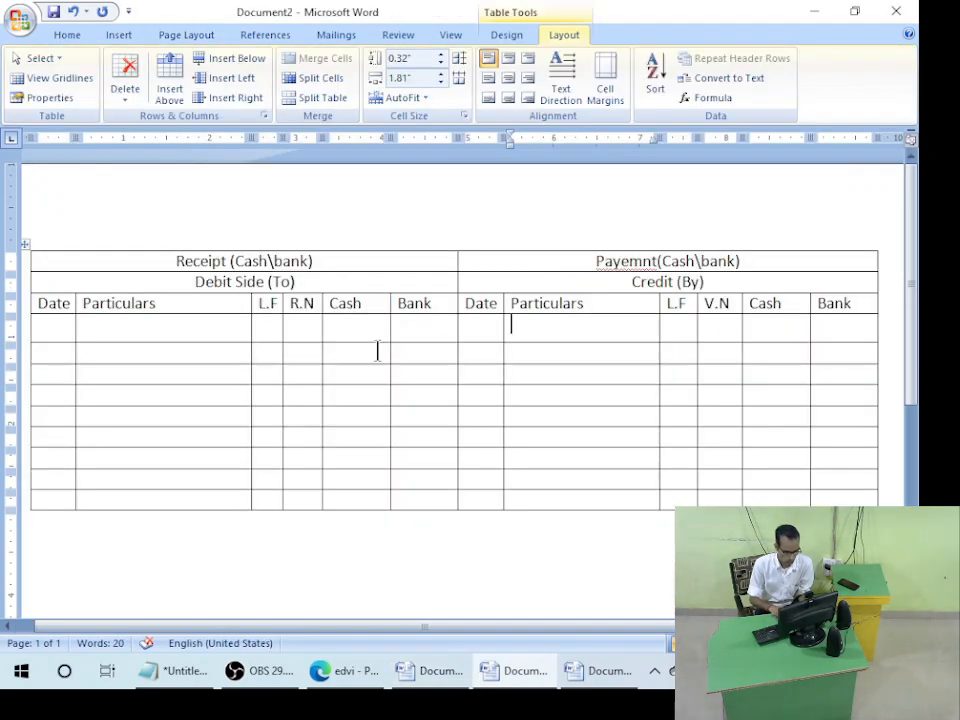
pyautogui.click(164, 328)
pyautogui.write('to ')
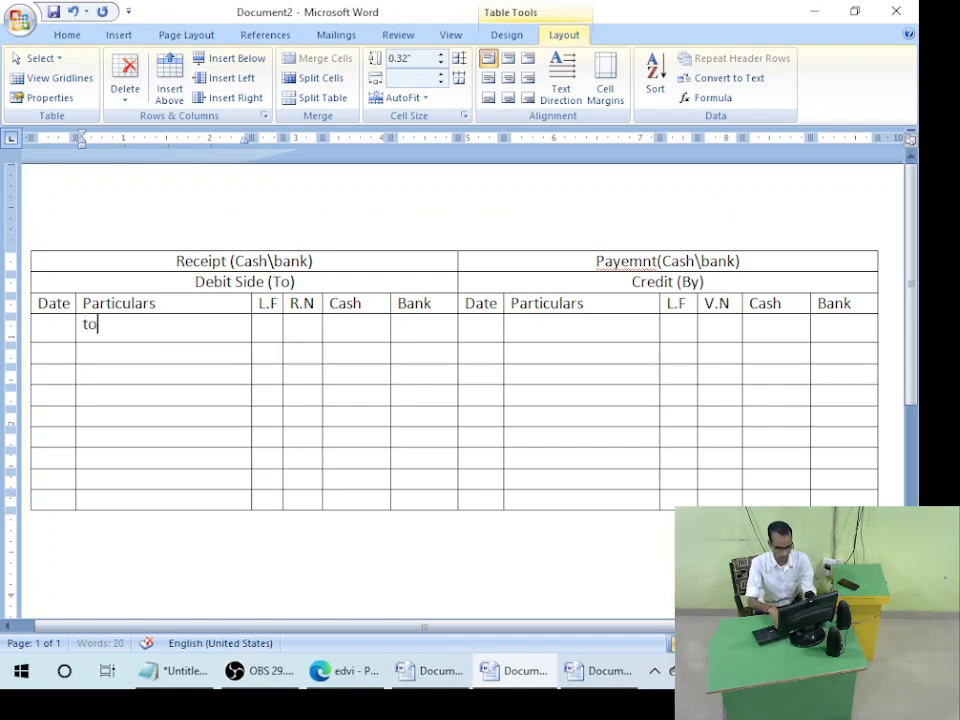
pyautogui.write('Bala')
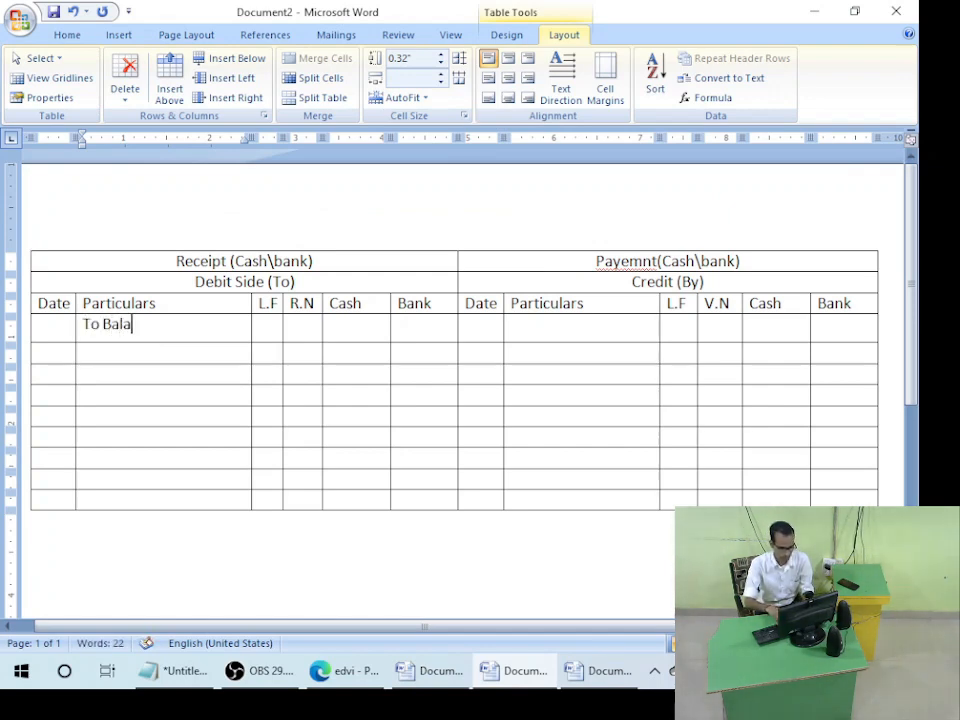
pyautogui.write('nce B\\d')
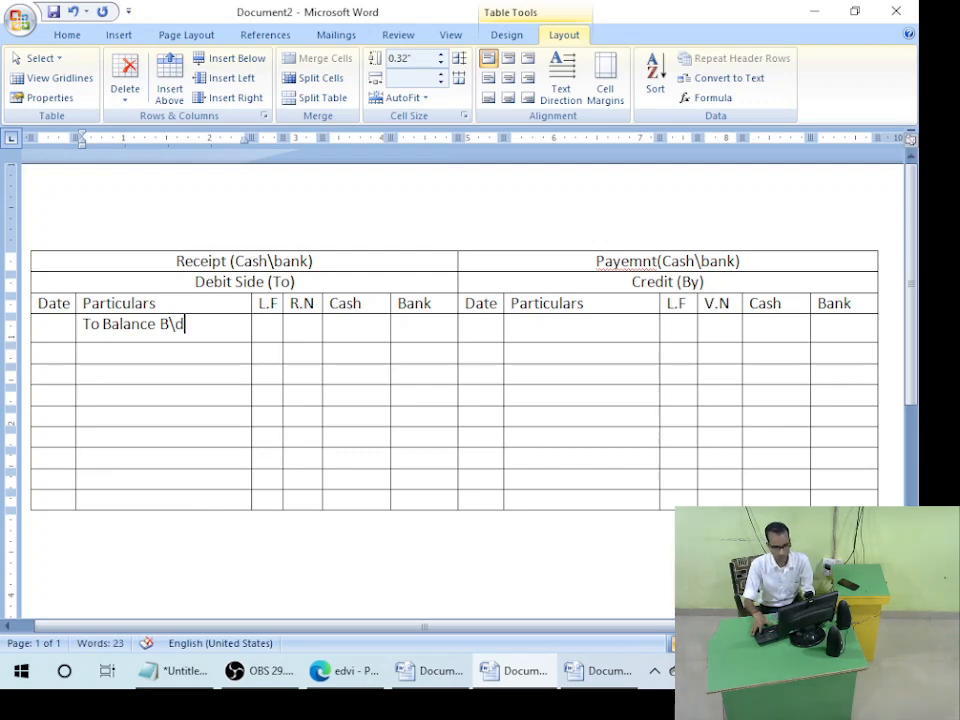
# - Enter 50000 under Cash and 70000 under Bank in the To Balance B\d row, checking the amounts against Qns1
pyautogui.press('Tab')
pyautogui.press('Tab')
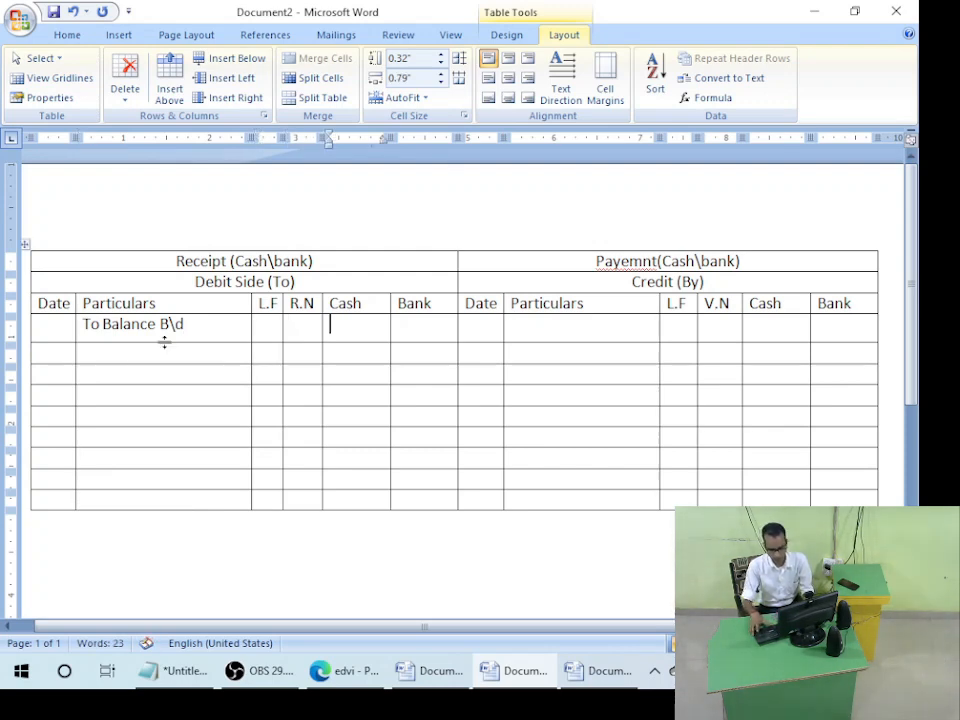
pyautogui.write('4000')
pyautogui.hotkey('alt', 'Tab')
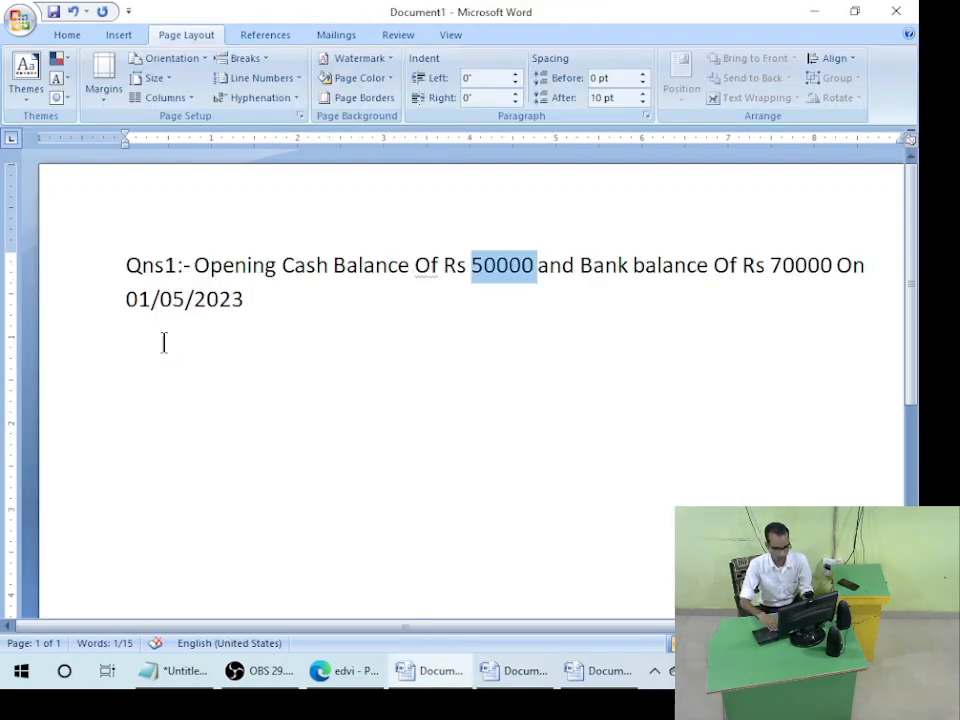
pyautogui.hotkey('alt', 'Tab')
pyautogui.press('BackSpace')
pyautogui.press('BackSpace')
pyautogui.press('BackSpace')
pyautogui.press('BackSpace')
pyautogui.write('5')
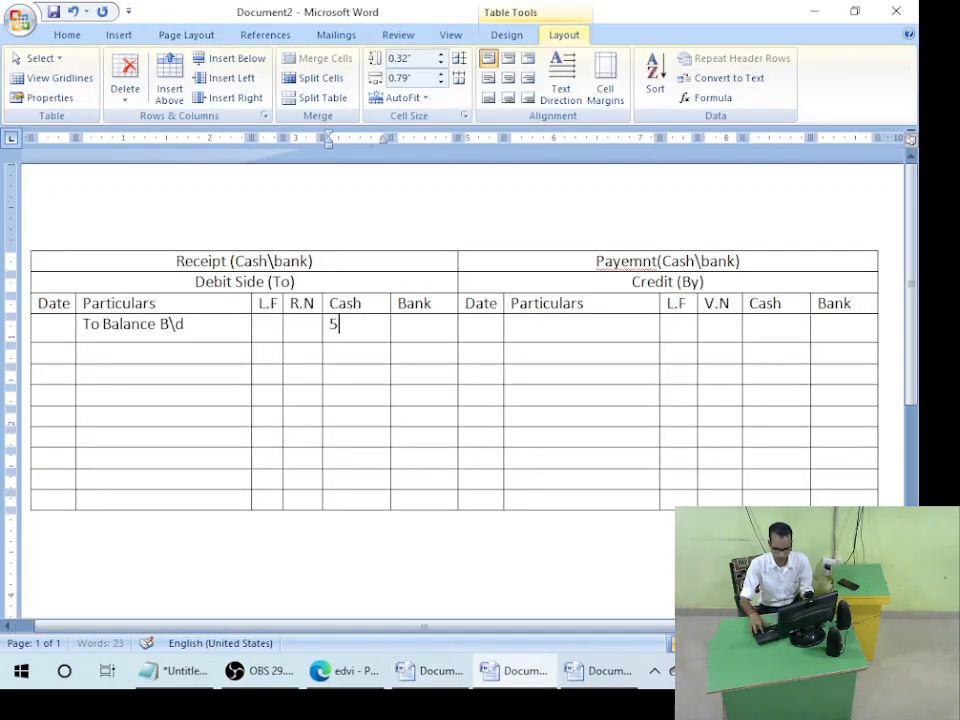
pyautogui.write('0000')
pyautogui.press('Tab')
pyautogui.write('7')
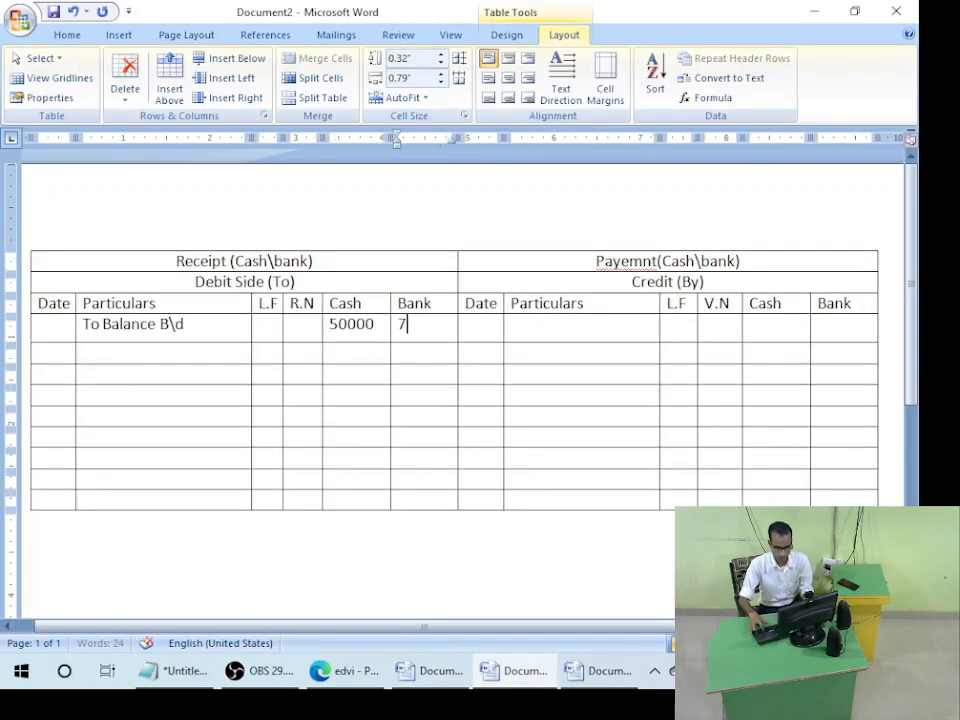
pyautogui.write('0000')
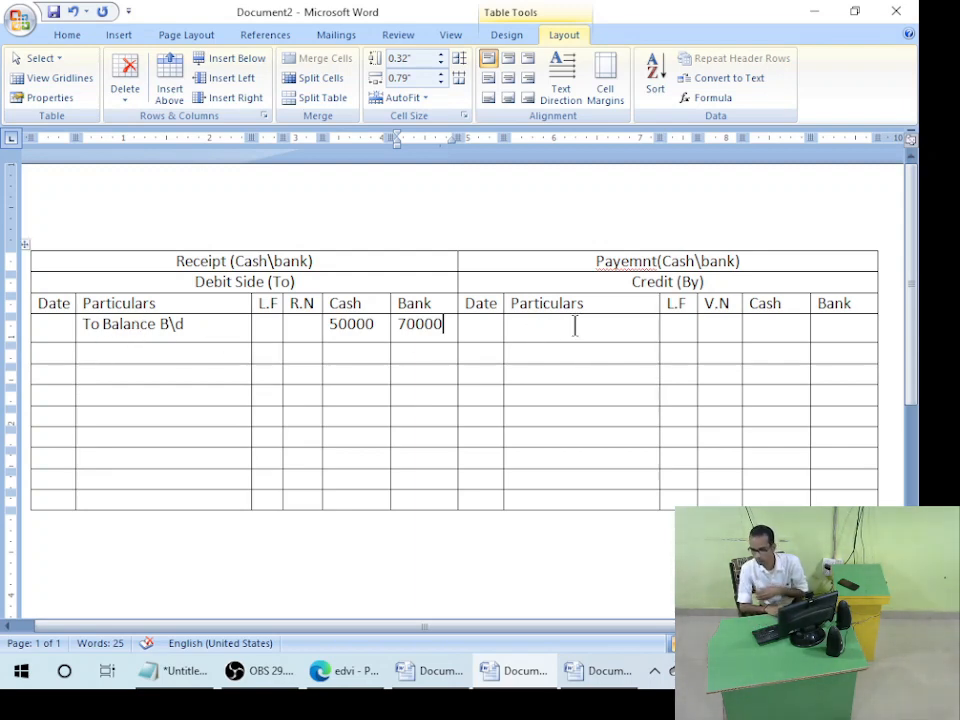
# - Compare the debit and credit cells of the first entry row, and delete the cash amount from Qns1 in Document1
pyautogui.click(847, 328)
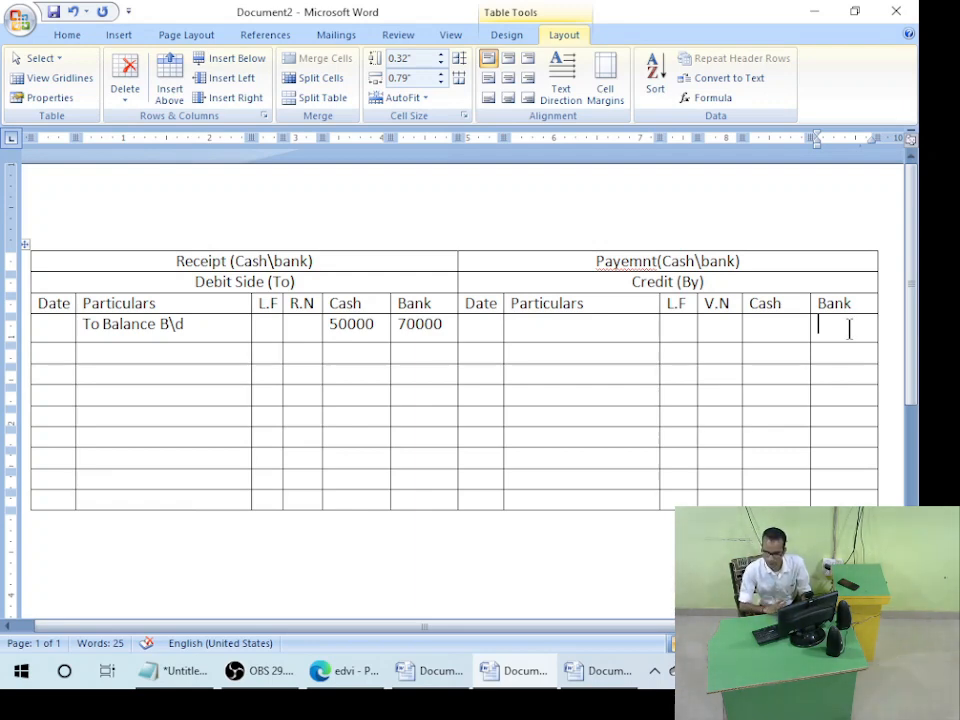
pyautogui.hotkey('alt', 'Tab')
pyautogui.press('Delete')
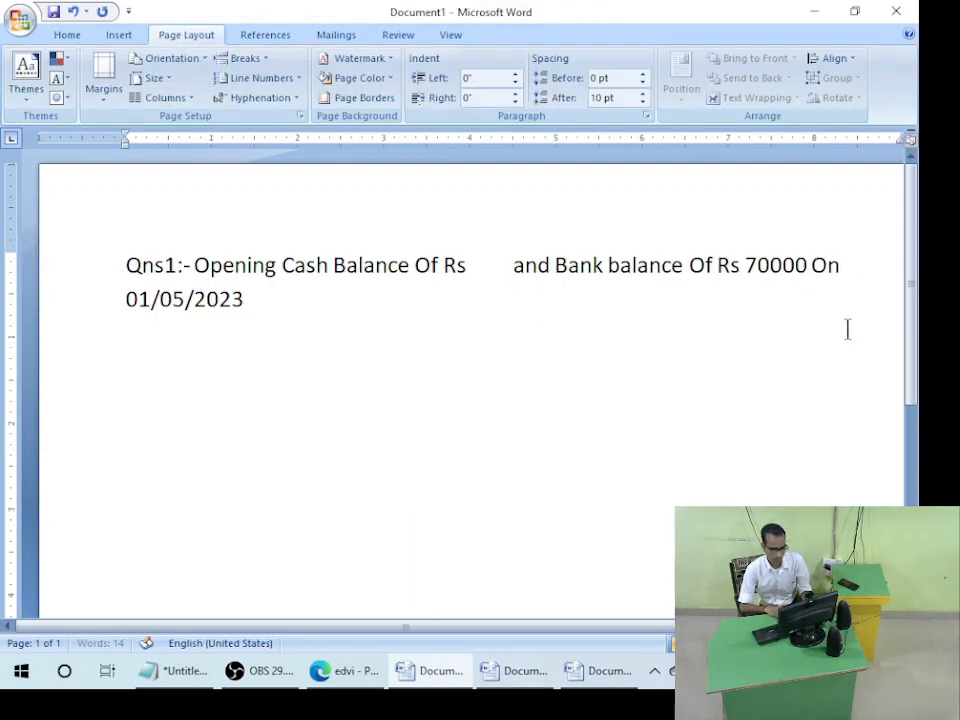
pyautogui.hotkey('alt', 'Tab')
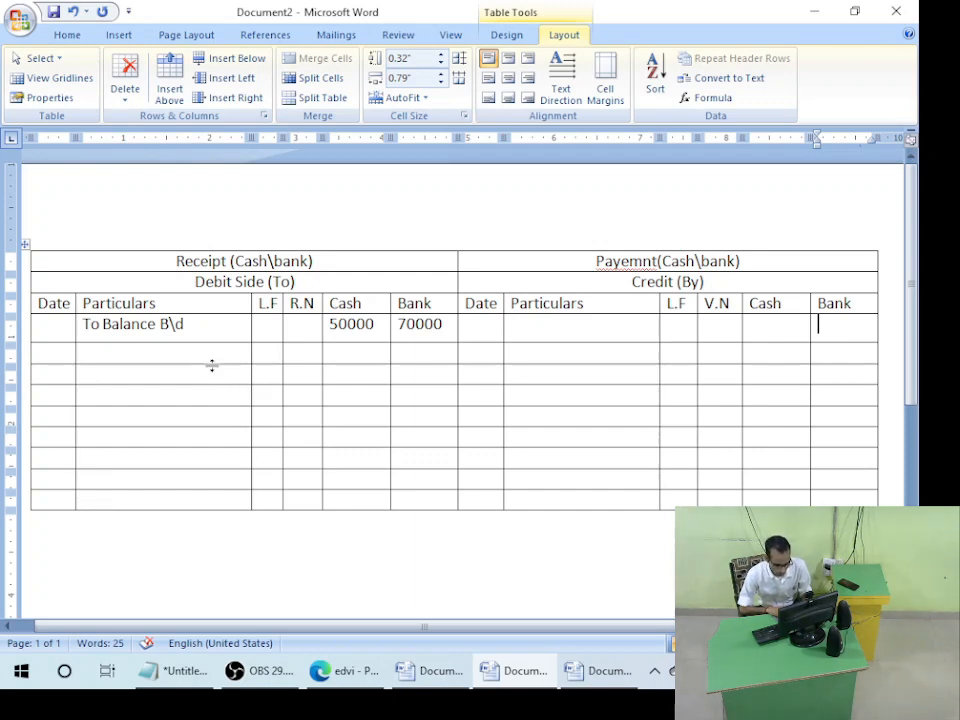
pyautogui.moveTo(86, 325); pyautogui.dragTo(414, 330)
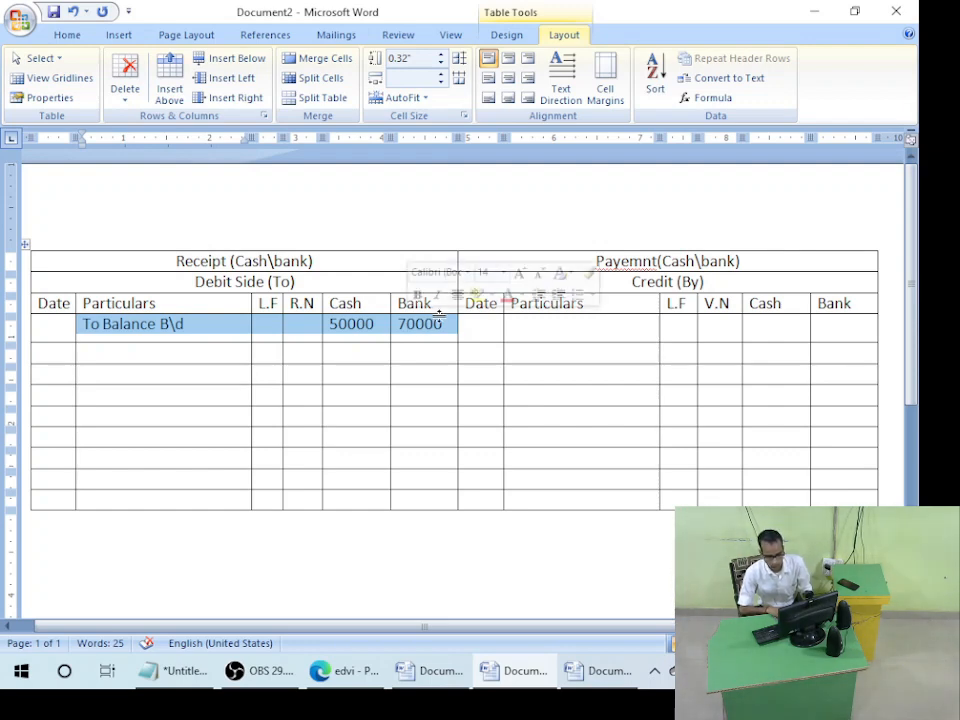
pyautogui.moveTo(470, 325); pyautogui.dragTo(813, 343)
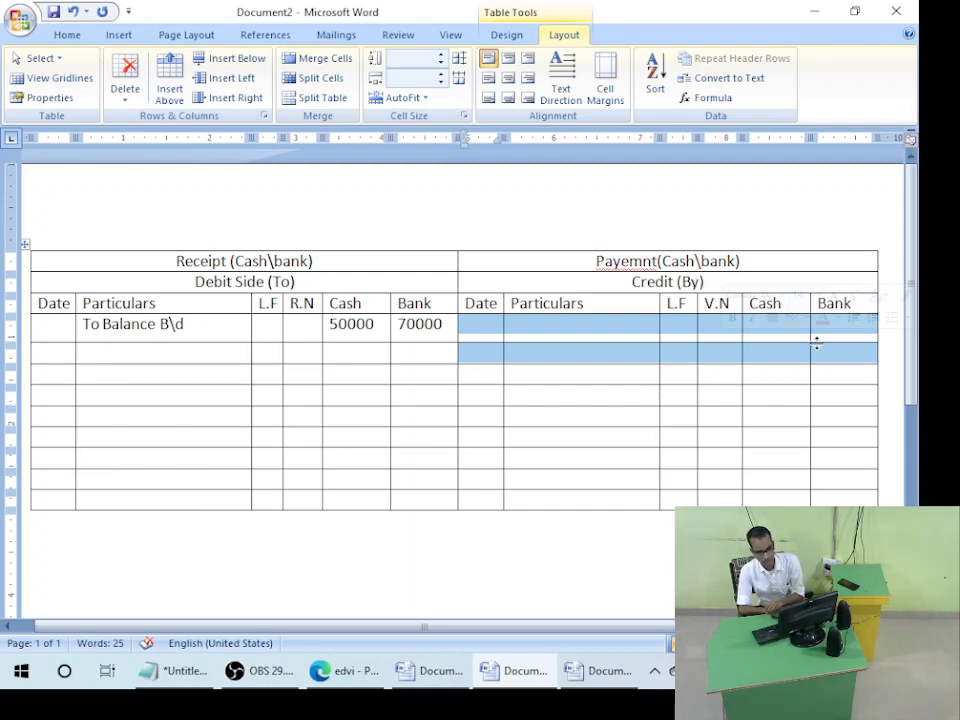
pyautogui.hotkey('alt', 'Tab')
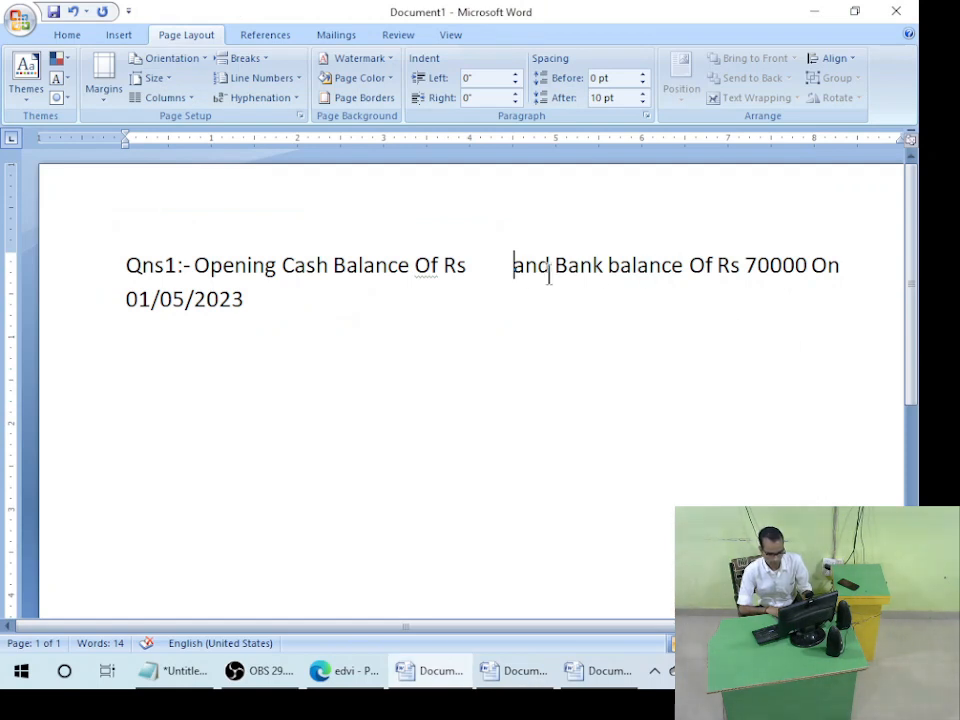
pyautogui.press('BackSpace')
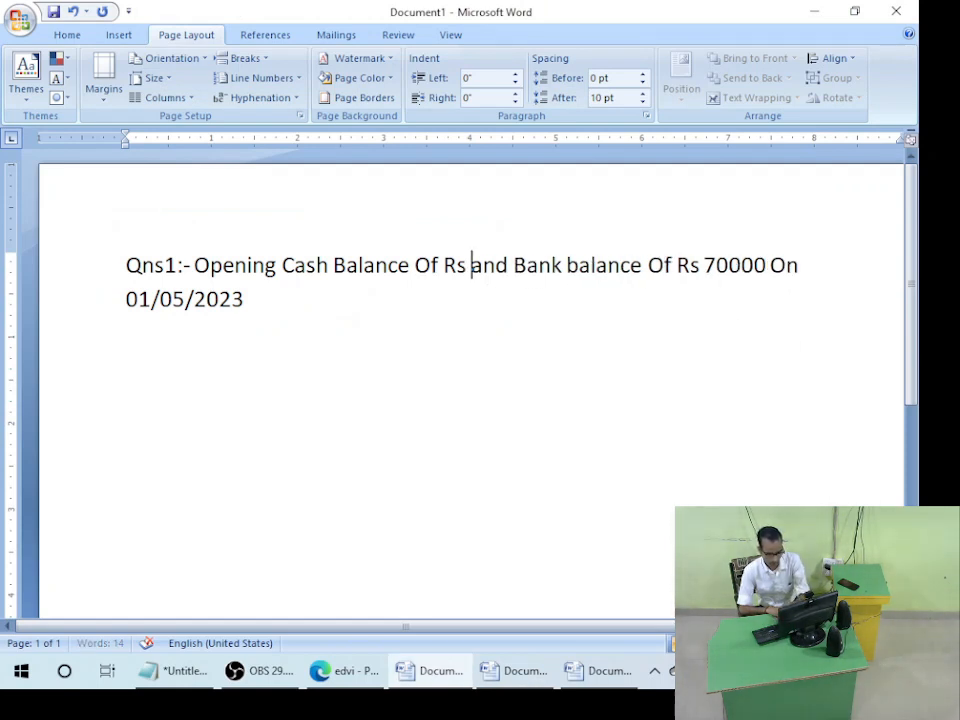
# - Add "(overdraft)" after the bank balance of Rs 70000 in Qns1
pyautogui.click(768, 265)
pyautogui.write('(overdr')
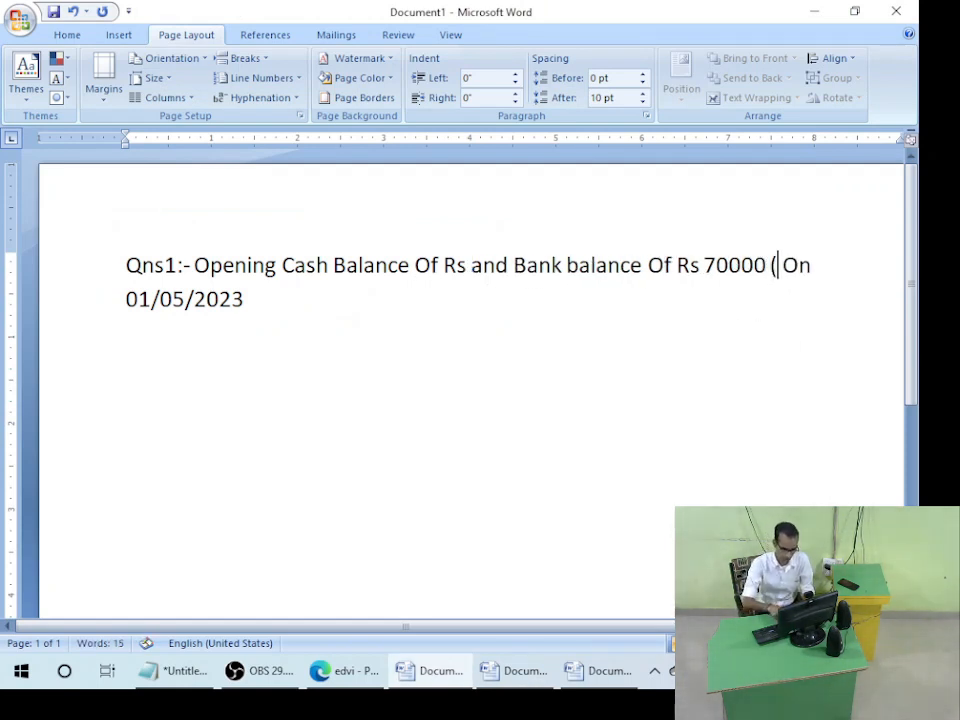
pyautogui.write('aft)')
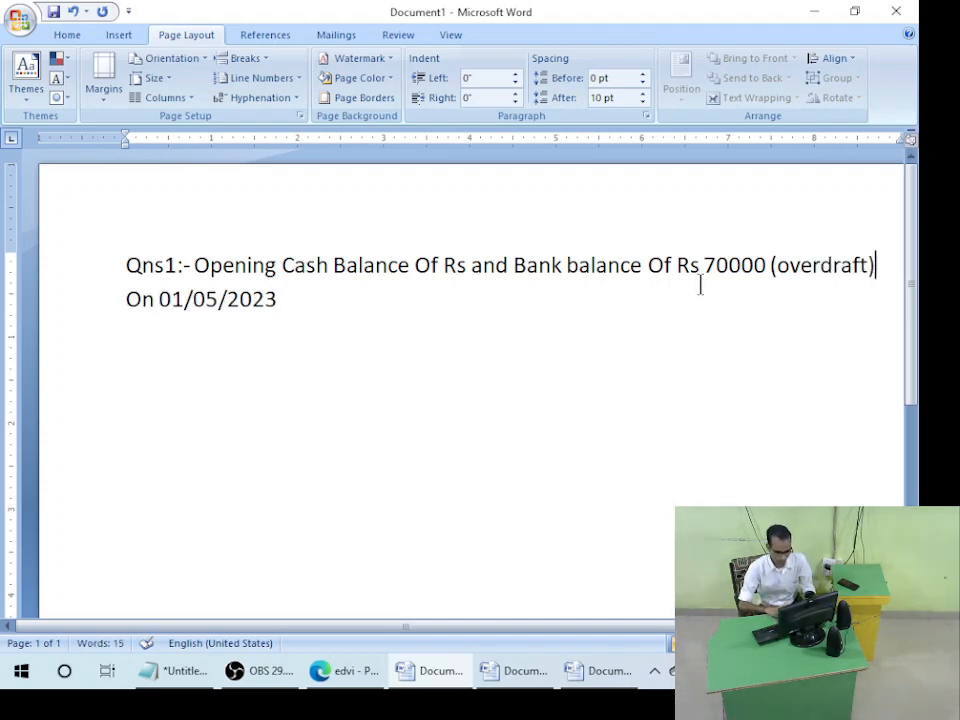
# - Enter 50000 as the opening cash balance after "Rs" in Qns1
pyautogui.click(468, 272)
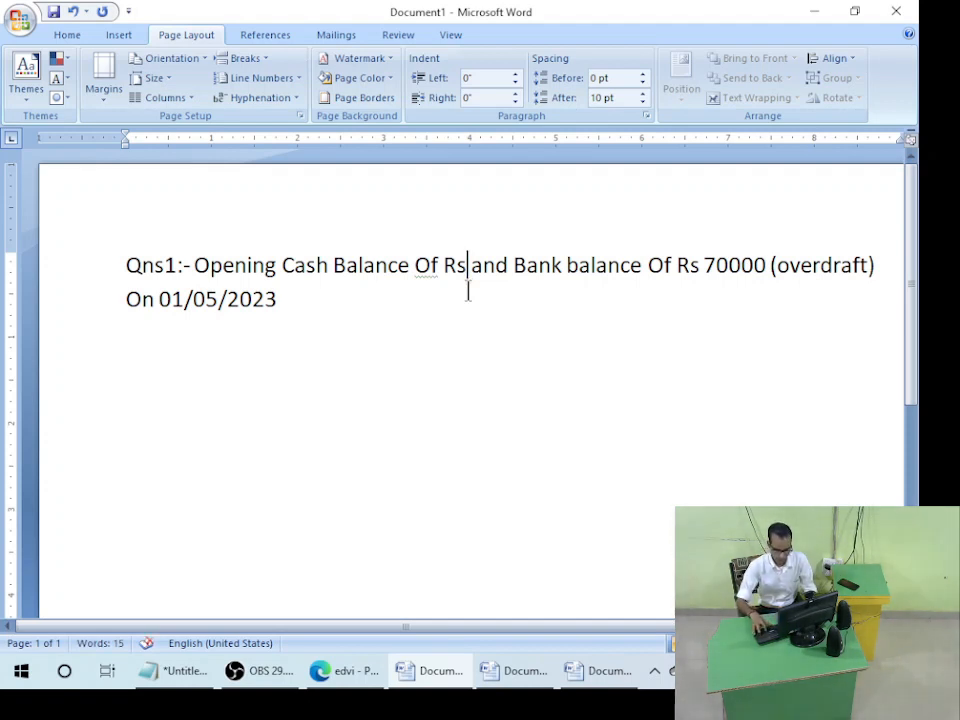
pyautogui.write('40000')
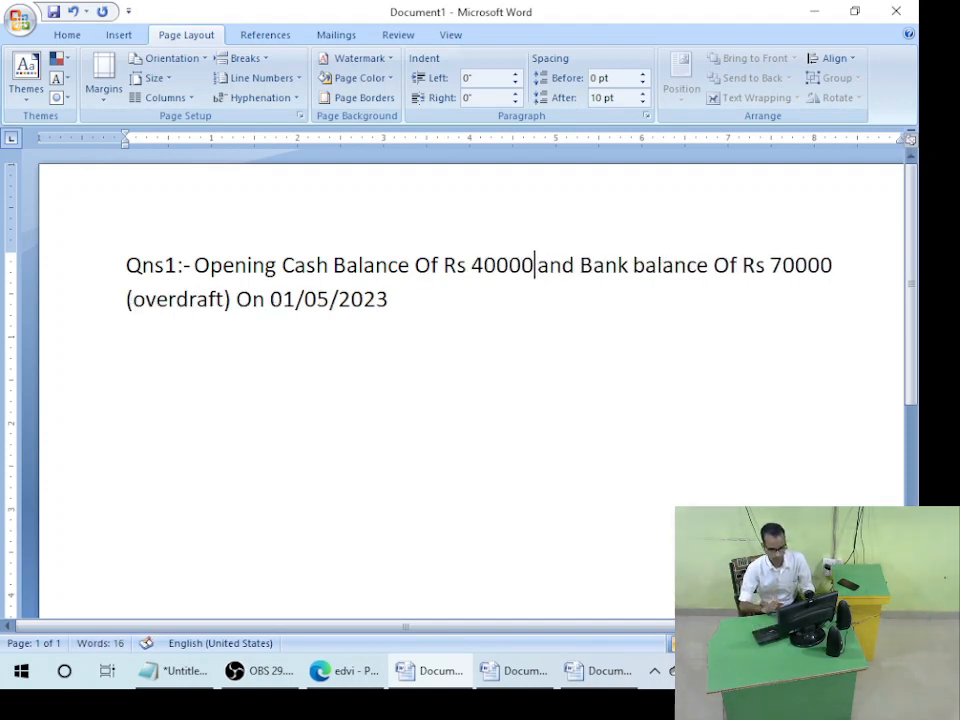
pyautogui.press('BackSpace')
pyautogui.press('BackSpace')
pyautogui.press('BackSpace')
pyautogui.press('BackSpace')
pyautogui.press('BackSpace')
pyautogui.write('5')
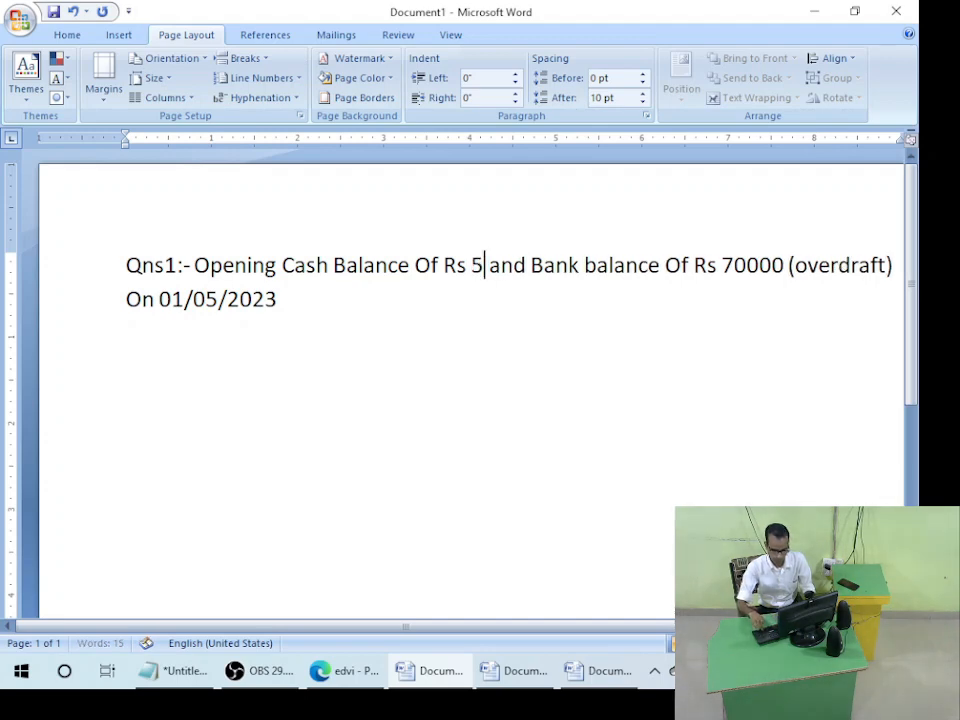
pyautogui.write('0000')
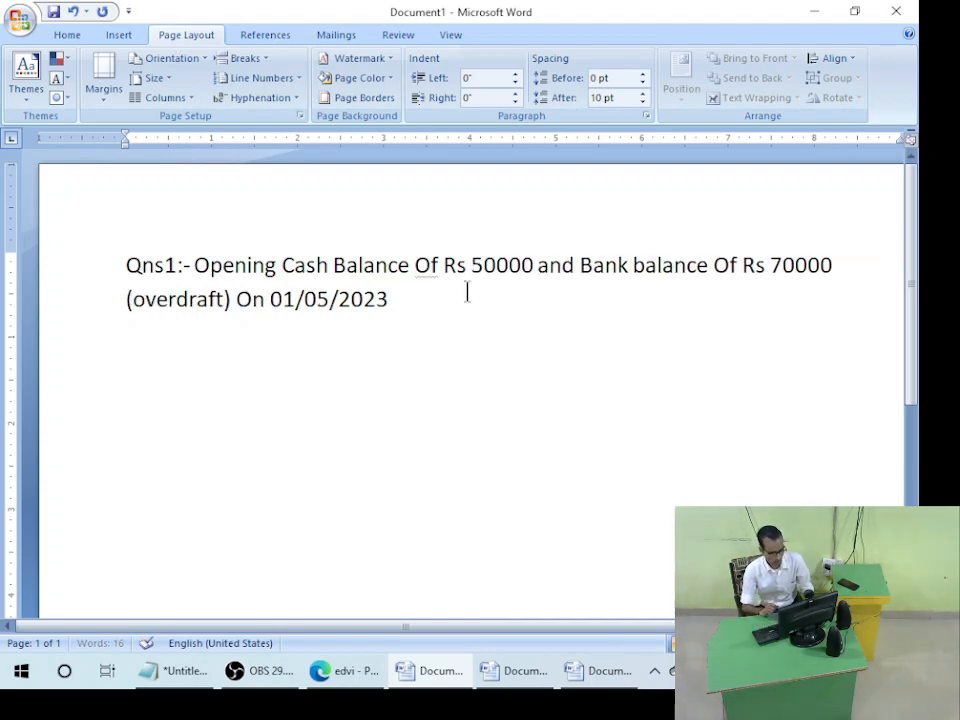
# - In Document2, clear the debit-side Bank amount from the To Balance B\d row
pyautogui.hotkey('alt', 'Tab')
pyautogui.click(443, 324)
pyautogui.moveTo(443, 324); pyautogui.dragTo(399, 326)
pyautogui.press('BackSpace')
# - Enter "By balance B\d" in the first credit-side Particulars cell with 70000 under Bank in the same row
pyautogui.click(533, 334)
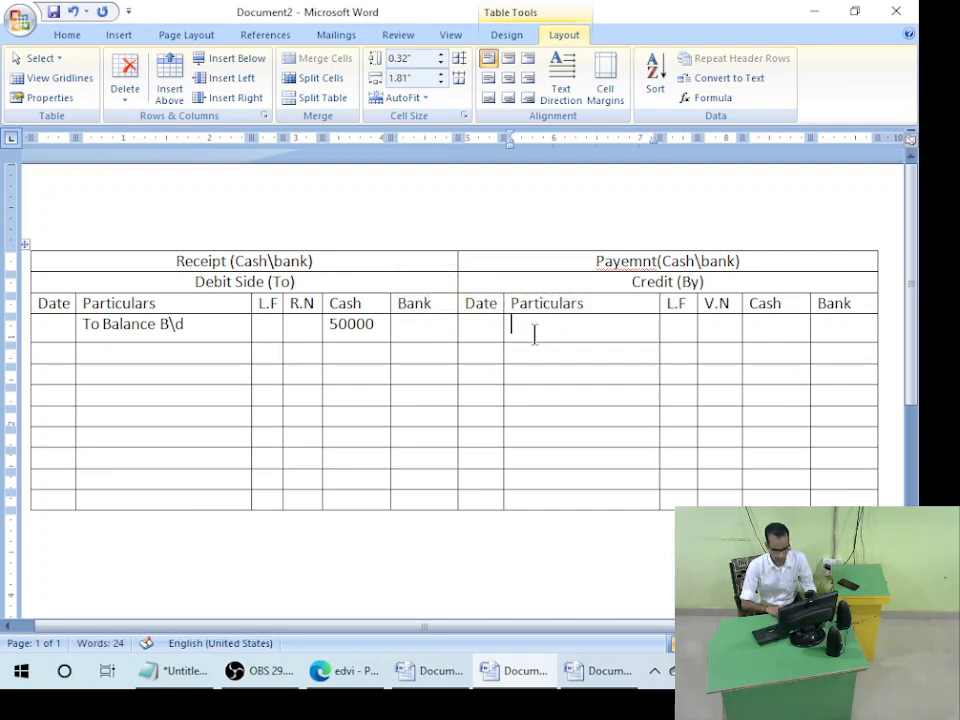
pyautogui.write('by ')
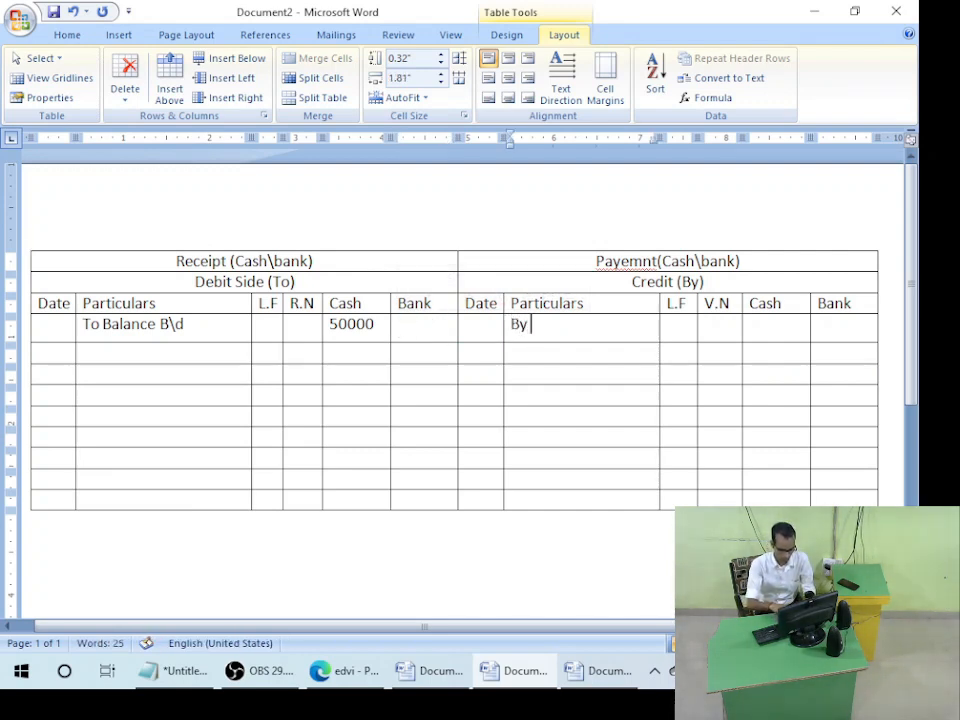
pyautogui.write('bl')
pyautogui.press('BackSpace')
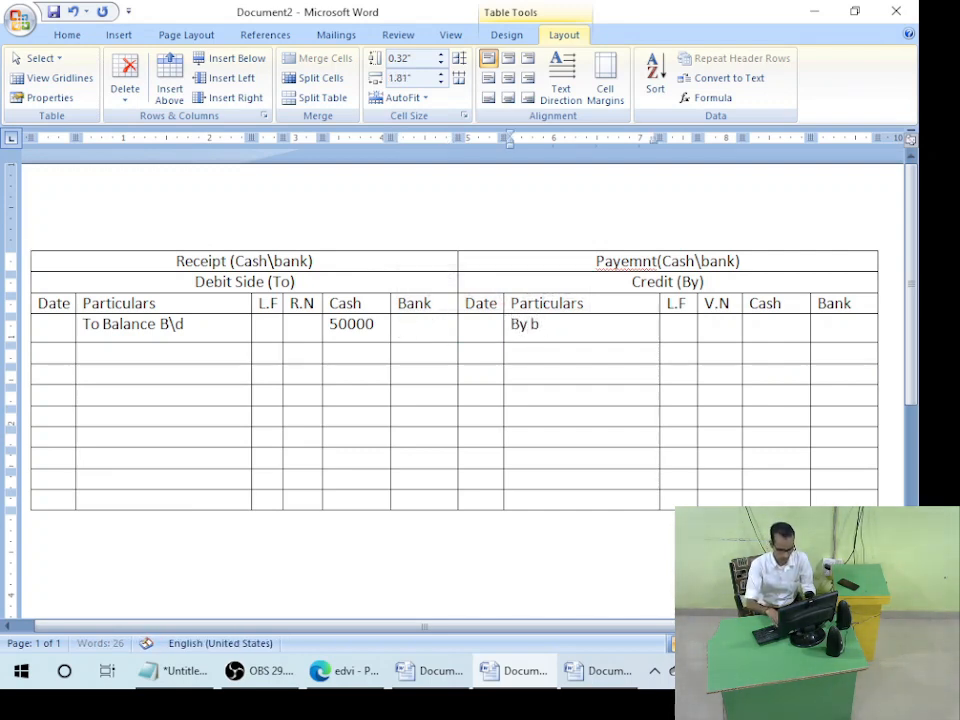
pyautogui.write('alance B\\d')
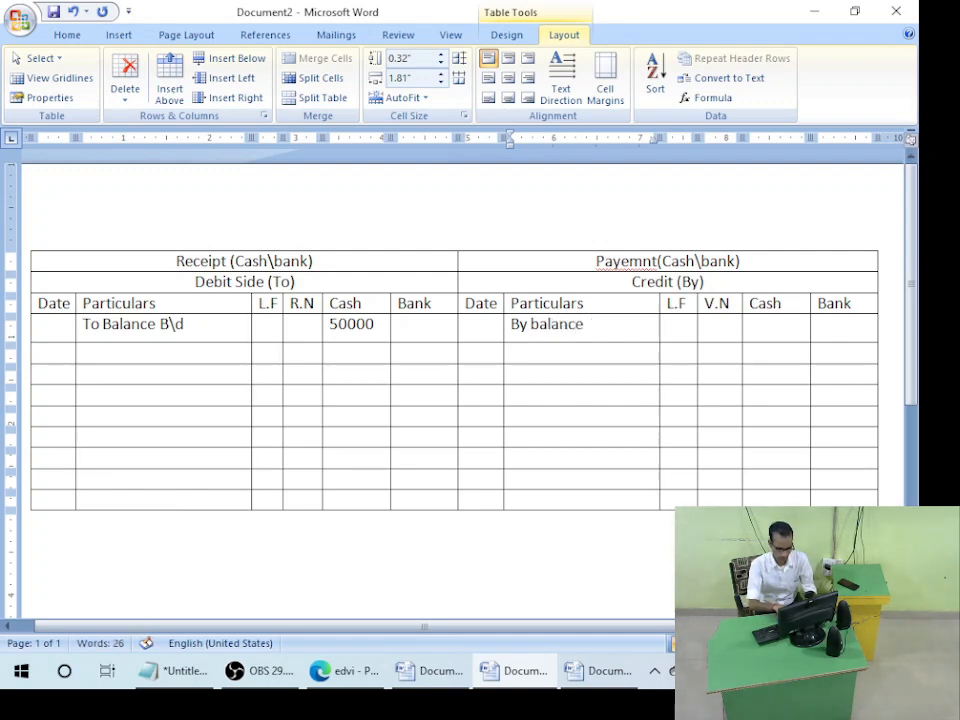
pyautogui.press('Tab')
pyautogui.press('Tab')
pyautogui.press('Tab')
pyautogui.press('Tab')
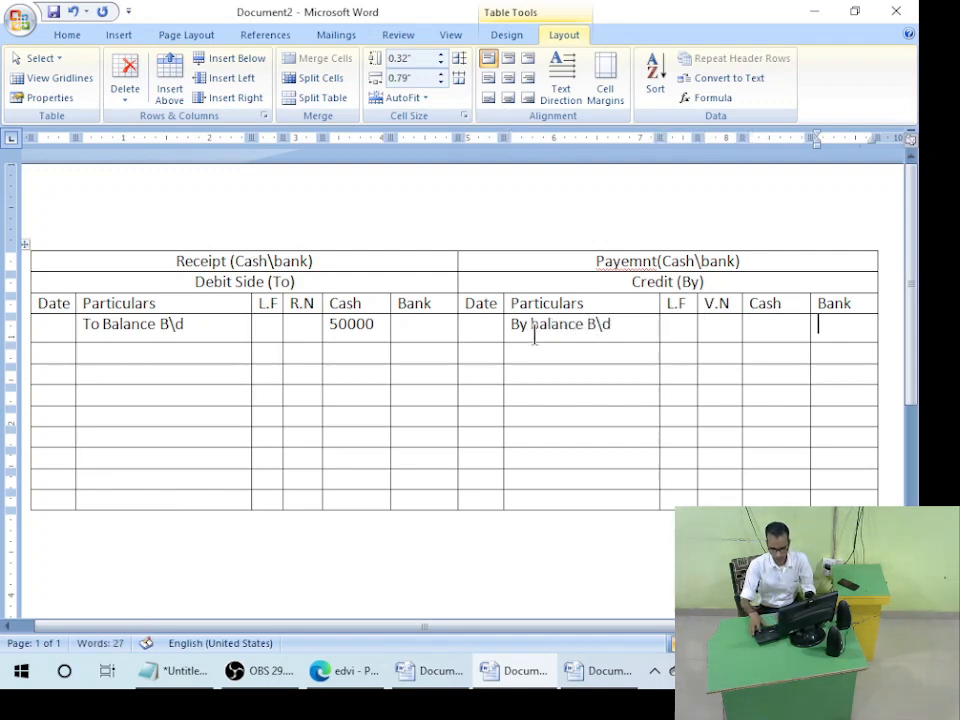
pyautogui.write('70000')
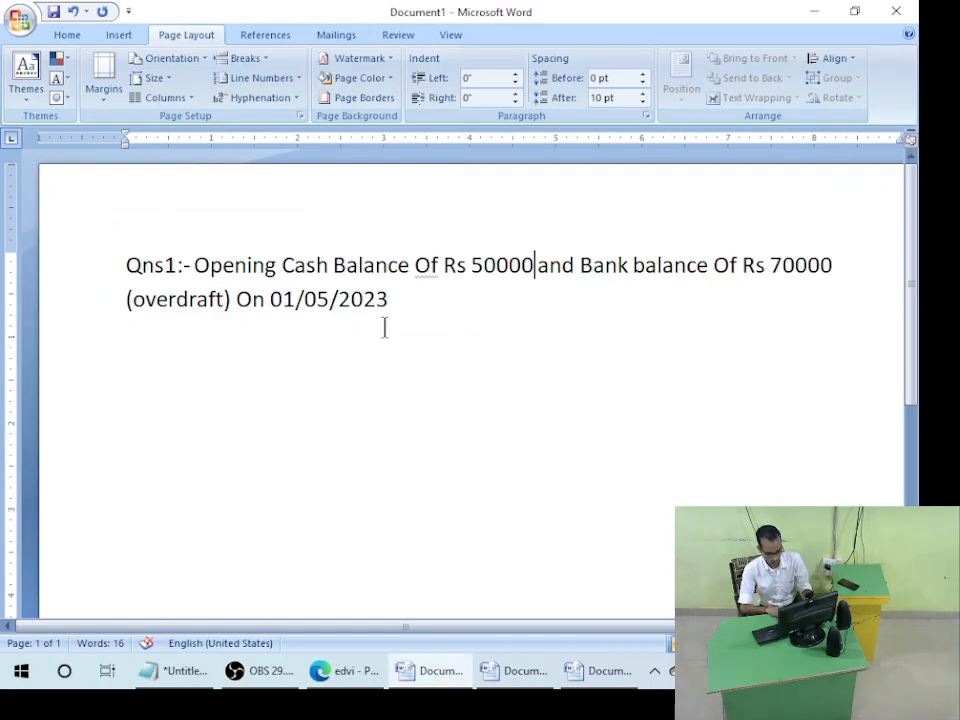
# - In Document1, remove "(overdraft)" from Qns1 and enter the opening cash balance again as 50000
pyautogui.press('BackSpace')
pyautogui.press('BackSpace')
pyautogui.press('BackSpace')
pyautogui.press('BackSpace')
pyautogui.press('BackSpace')
pyautogui.press('BackSpace')
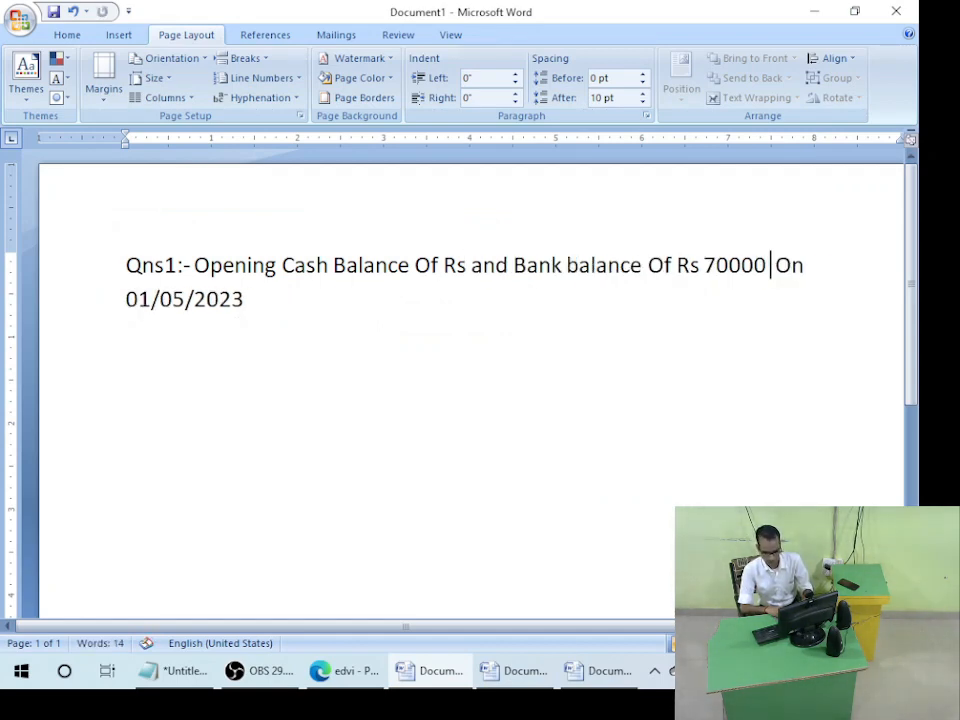
pyautogui.click(466, 278)
pyautogui.write('50000')
# - Below Qns1, add "Qns2:- Purchases Goods By cash of rs 10000 From" followed by the supplier's name, and start a new line
pyautogui.click(396, 302)
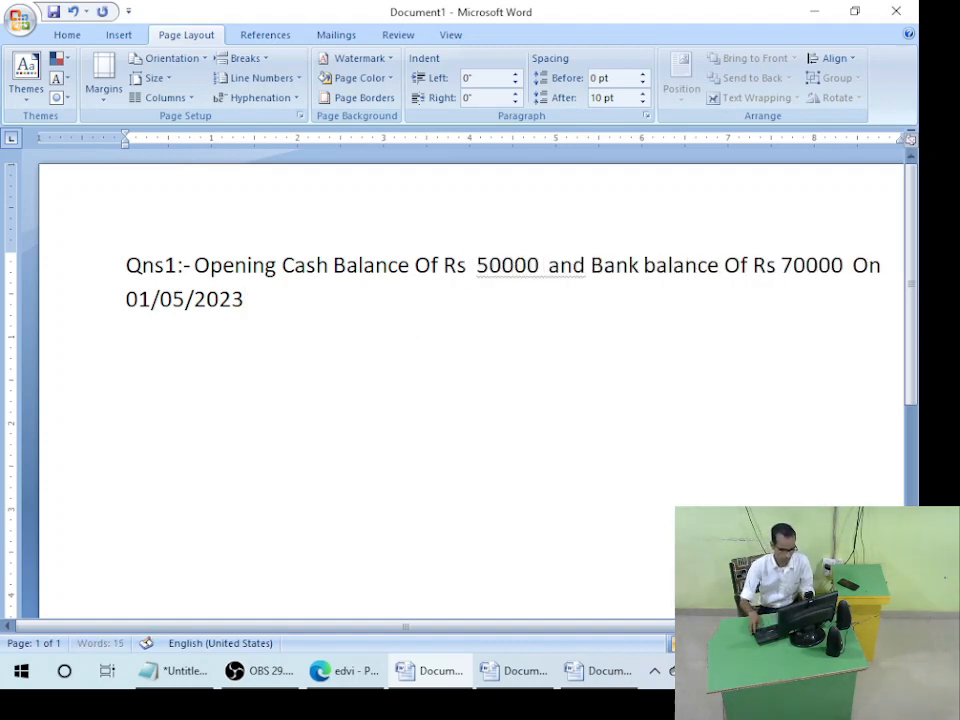
pyautogui.press('Return')
pyautogui.write('Qns2:')
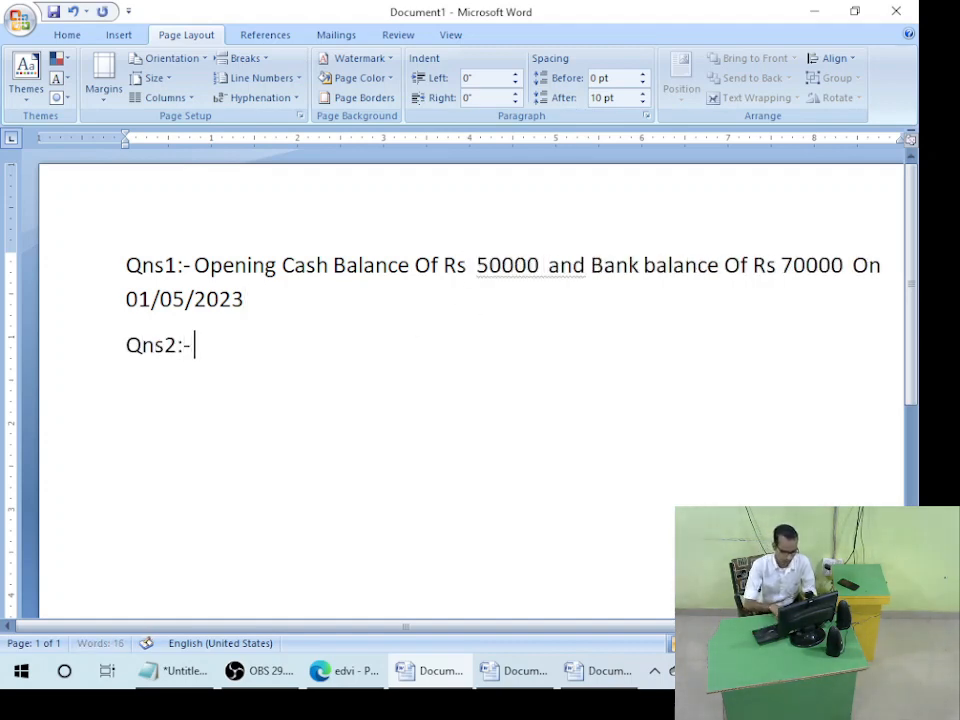
pyautogui.write('- ')
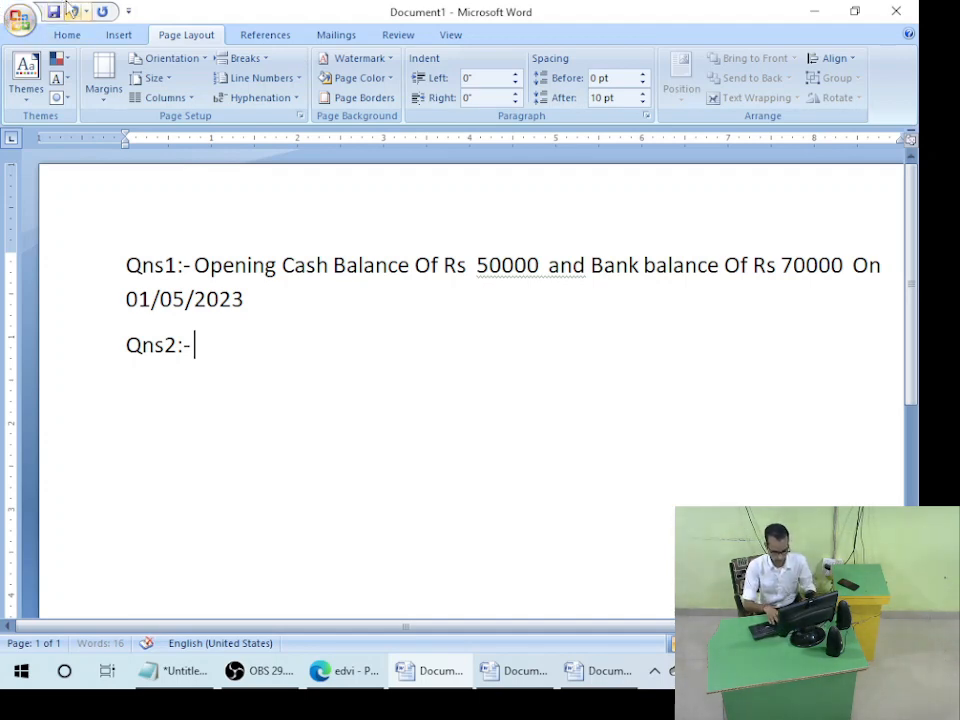
pyautogui.write('Purchases G')
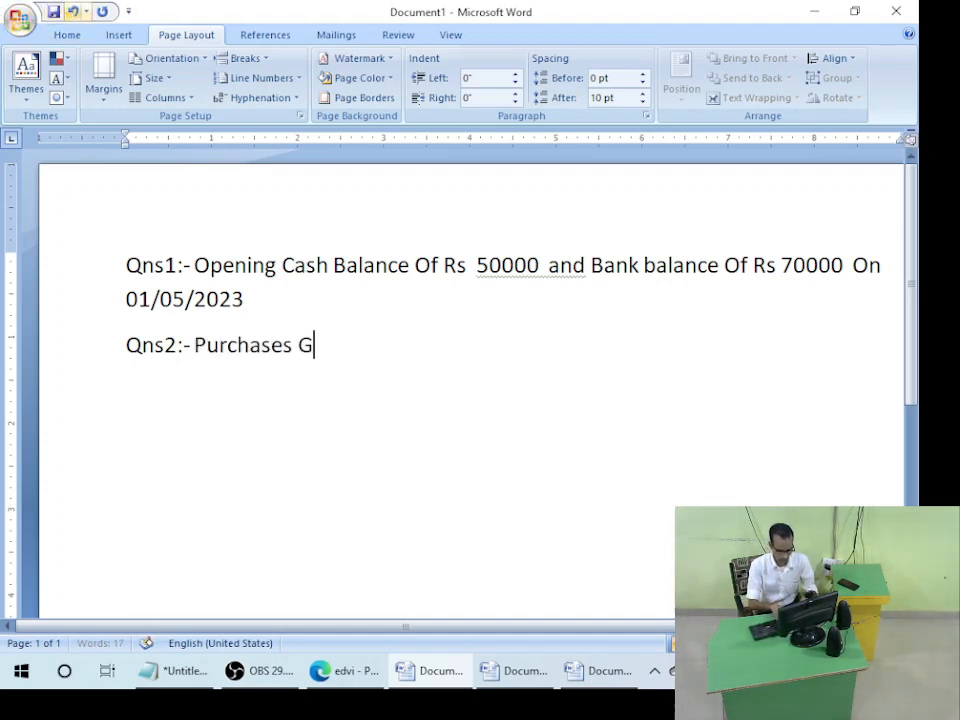
pyautogui.write('oods By cash ')
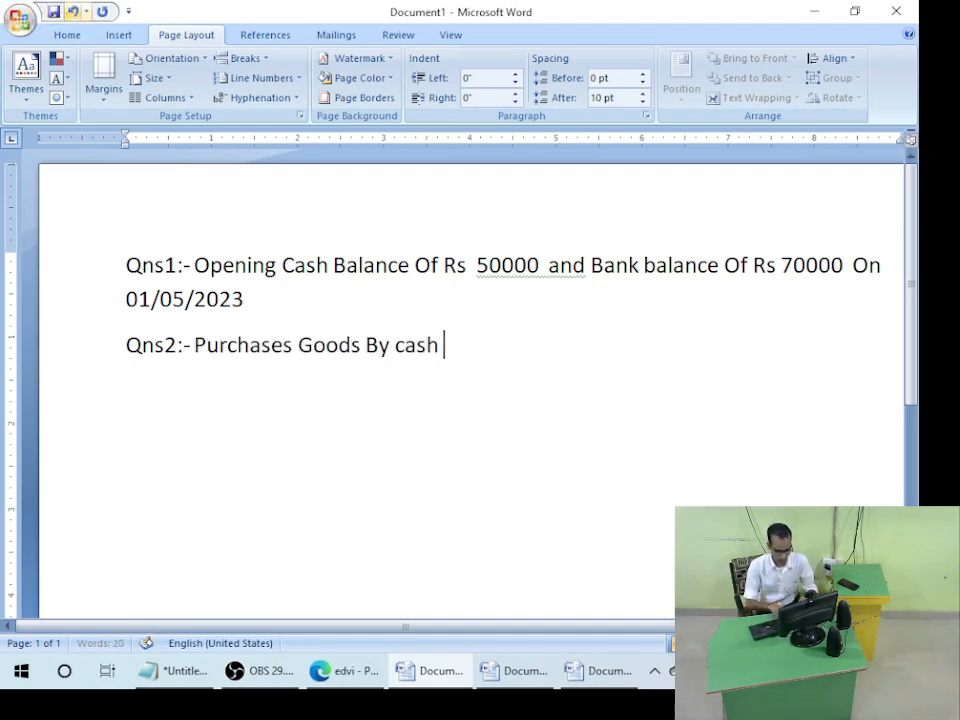
pyautogui.write('of rs 1000')
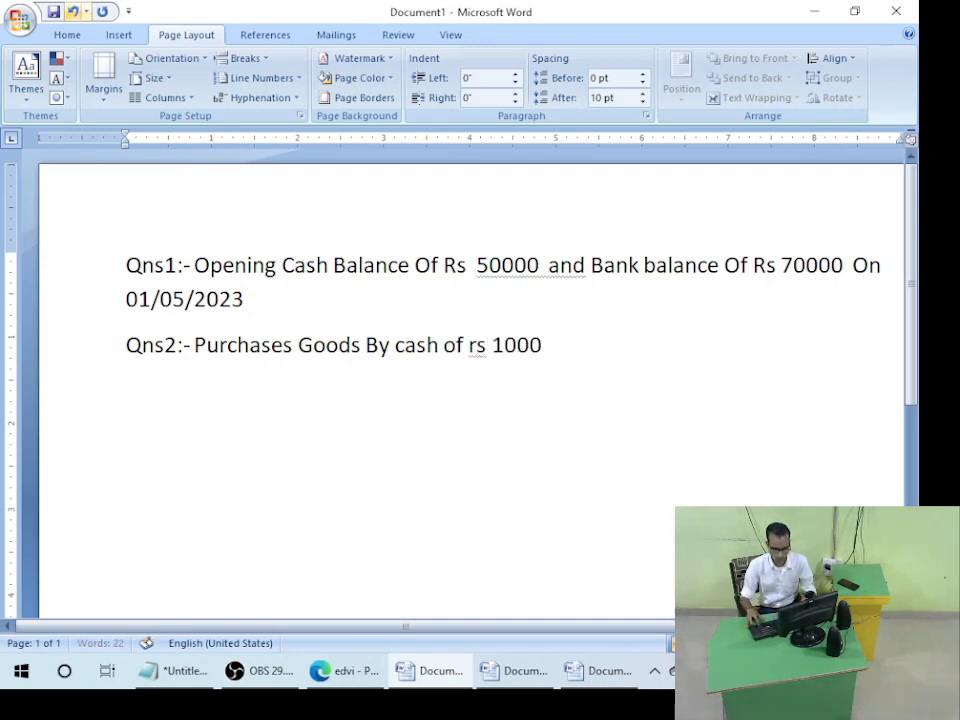
pyautogui.write('0 From r')
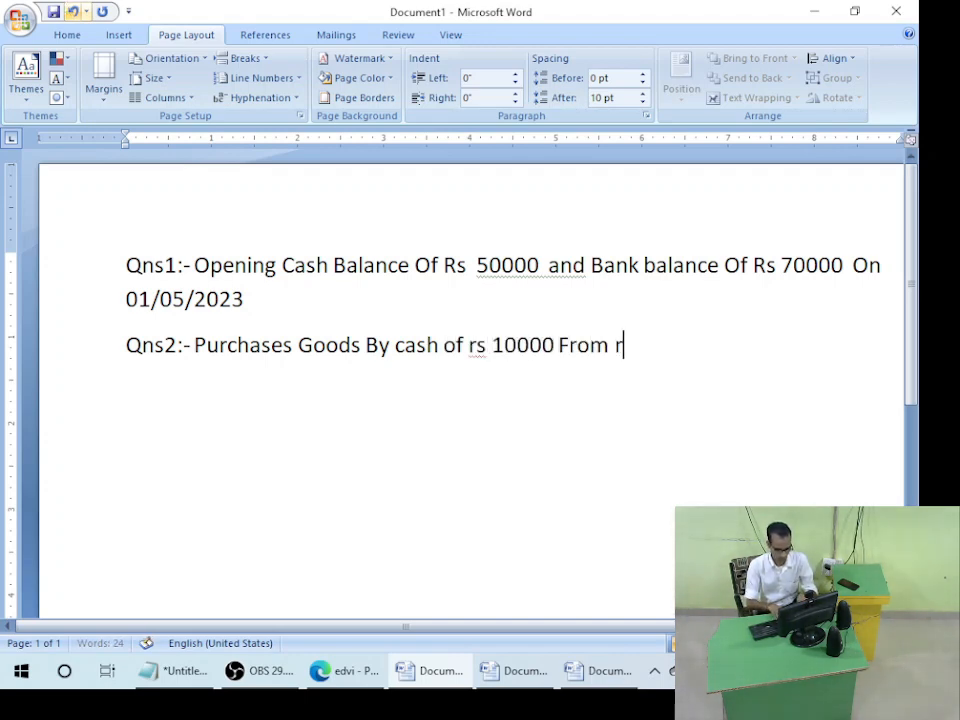
pyautogui.write('amesh')
pyautogui.press('Return')
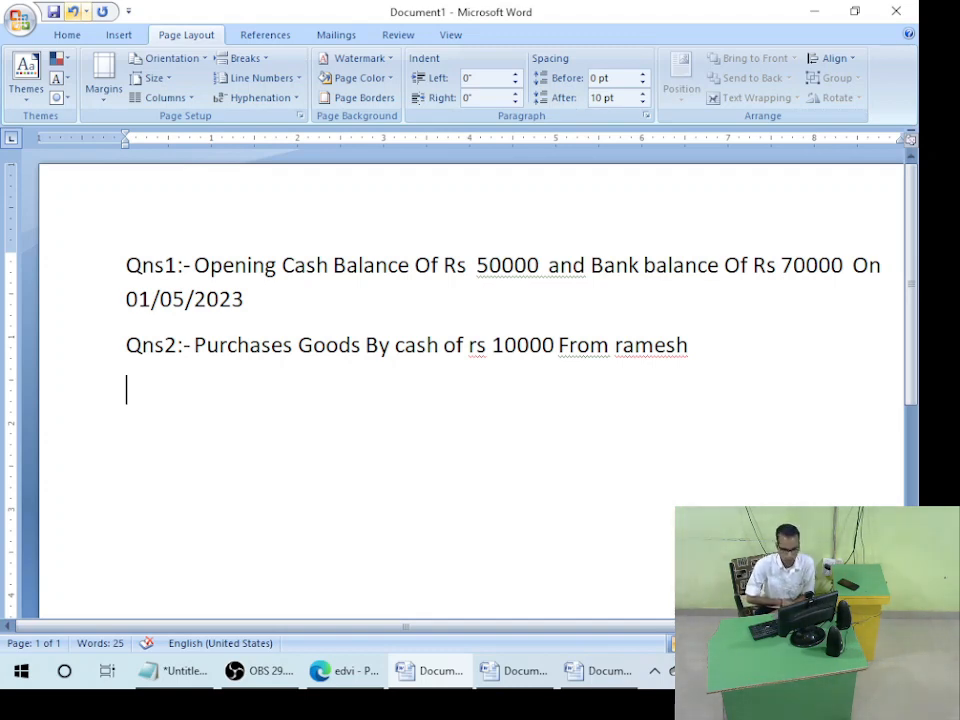
# - In Document2, enter "by purchases" in the first credit-side Particulars cell with 10000 under Cash in the same row
pyautogui.hotkey('alt', 'Tab')
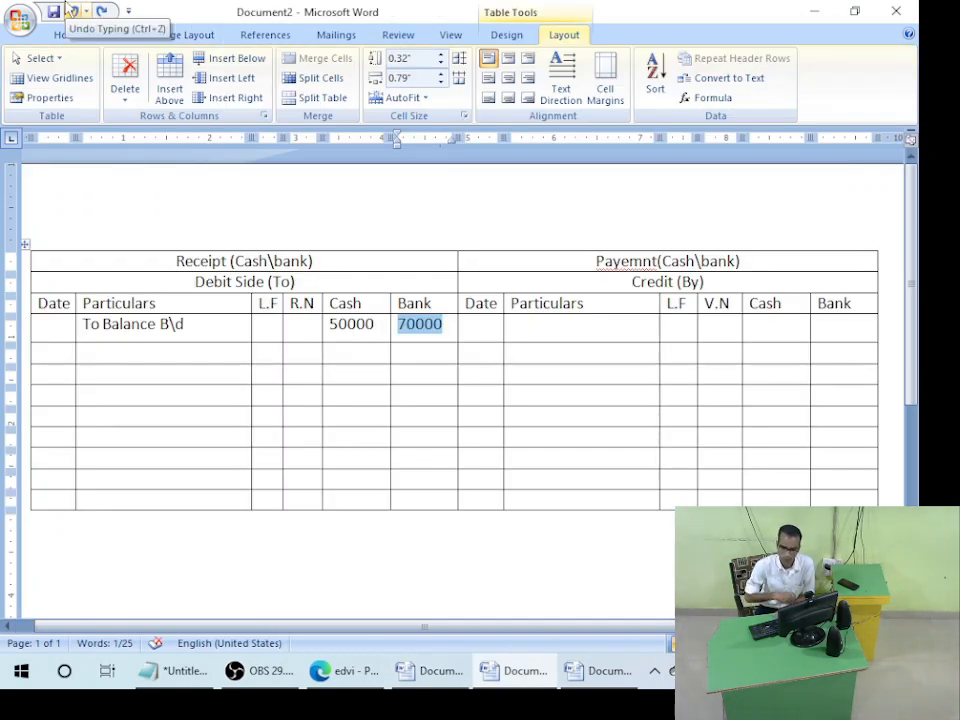
pyautogui.press('Right')
pyautogui.press('Right')
pyautogui.press('Right')
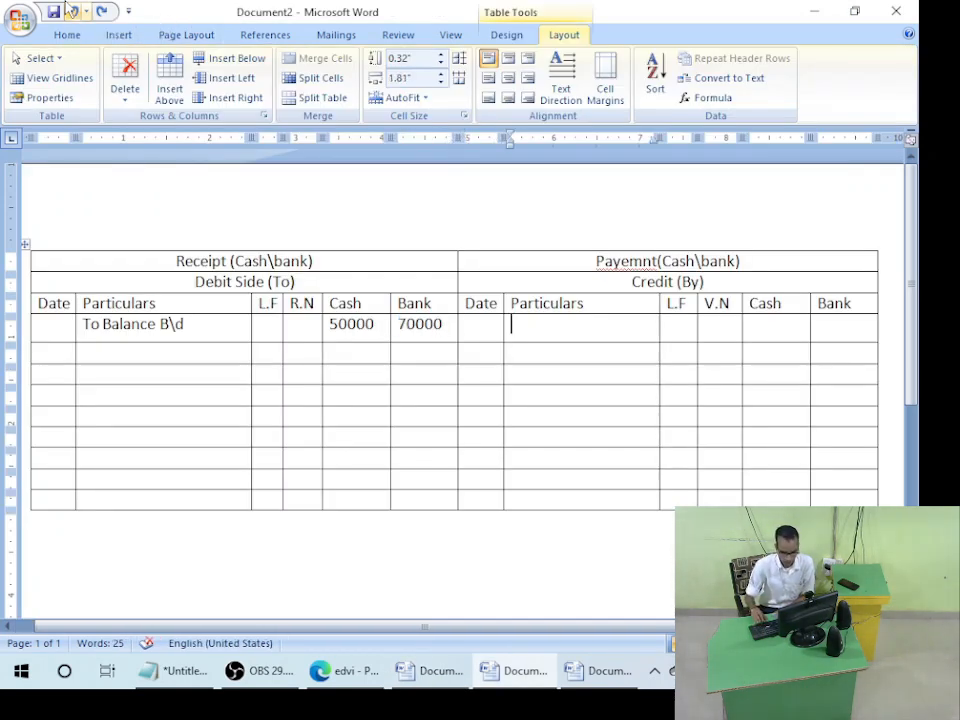
pyautogui.write('by ')
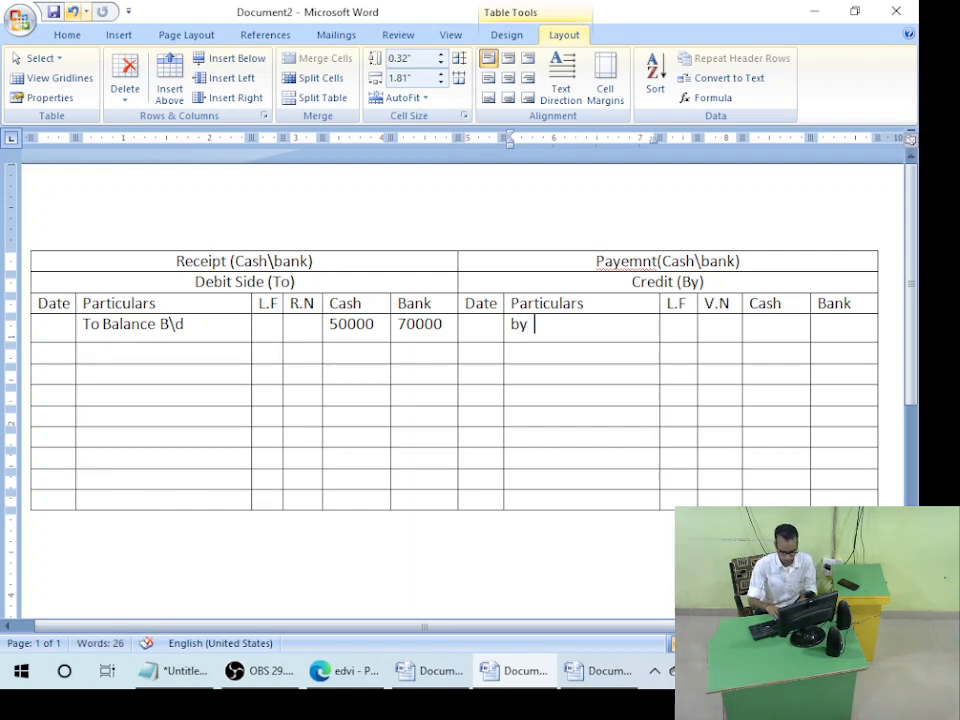
pyautogui.write('purchases')
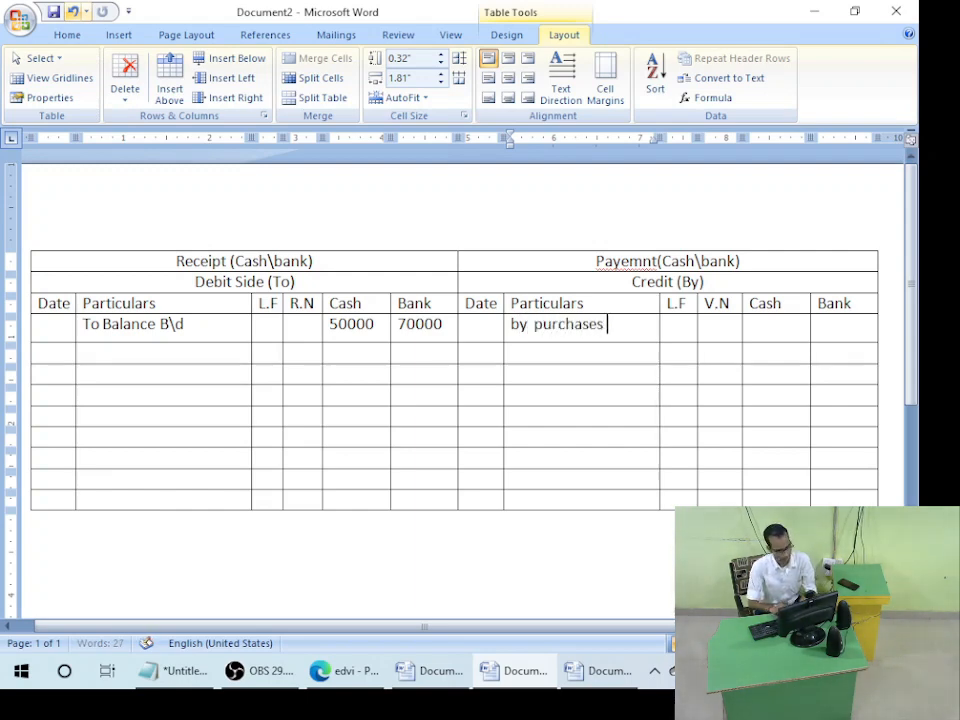
pyautogui.press('Right')
pyautogui.press('Right')
pyautogui.press('Right')
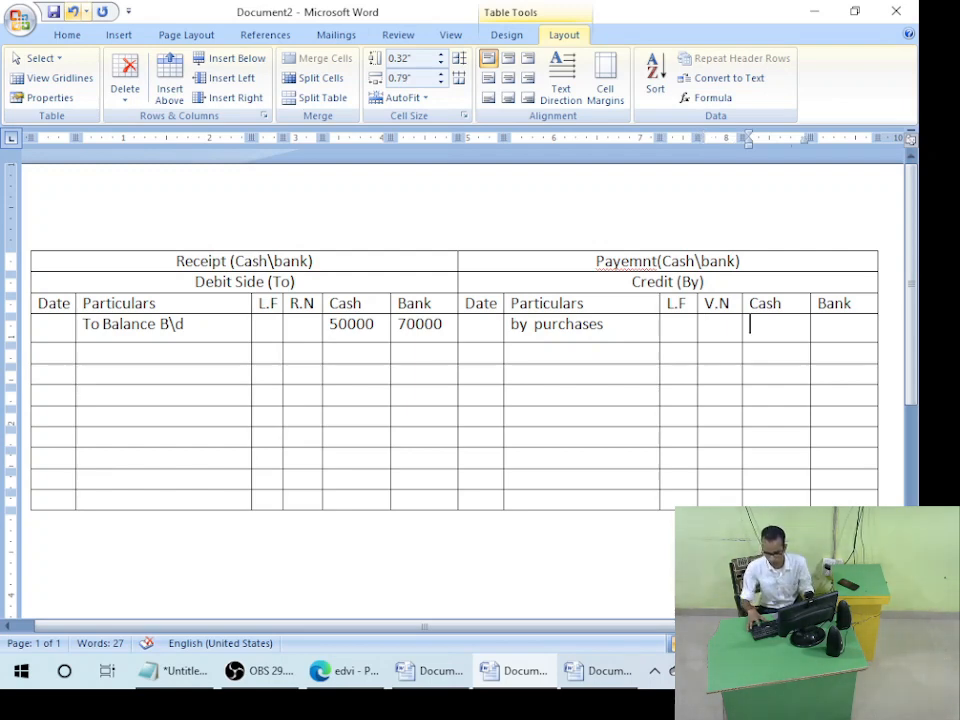
pyautogui.write('10000')
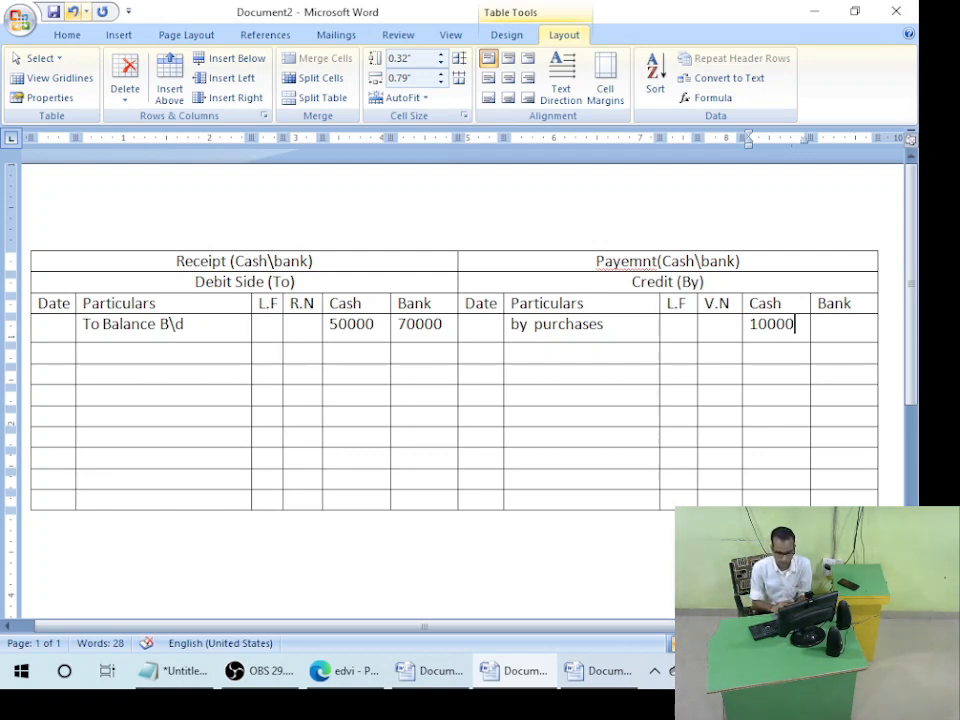
# - In Document1, duplicate the whole Qns2 line directly below itself
pyautogui.hotkey('alt', 'Tab')
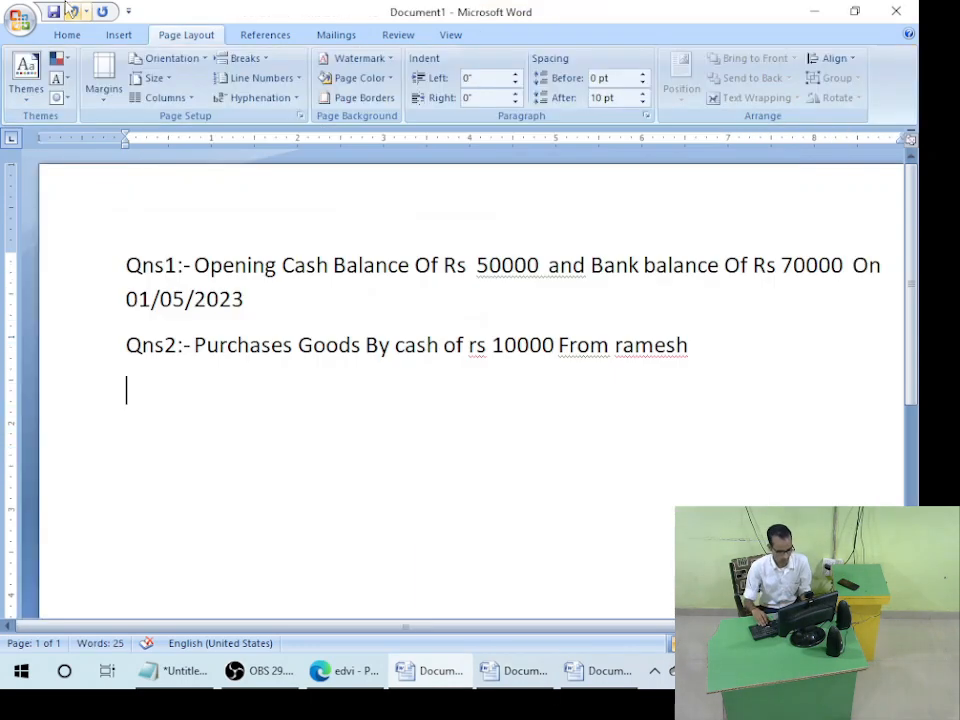
pyautogui.press('Up')
pyautogui.hotkey('shift', 'Down')
pyautogui.hotkey('ctrl', 'c')
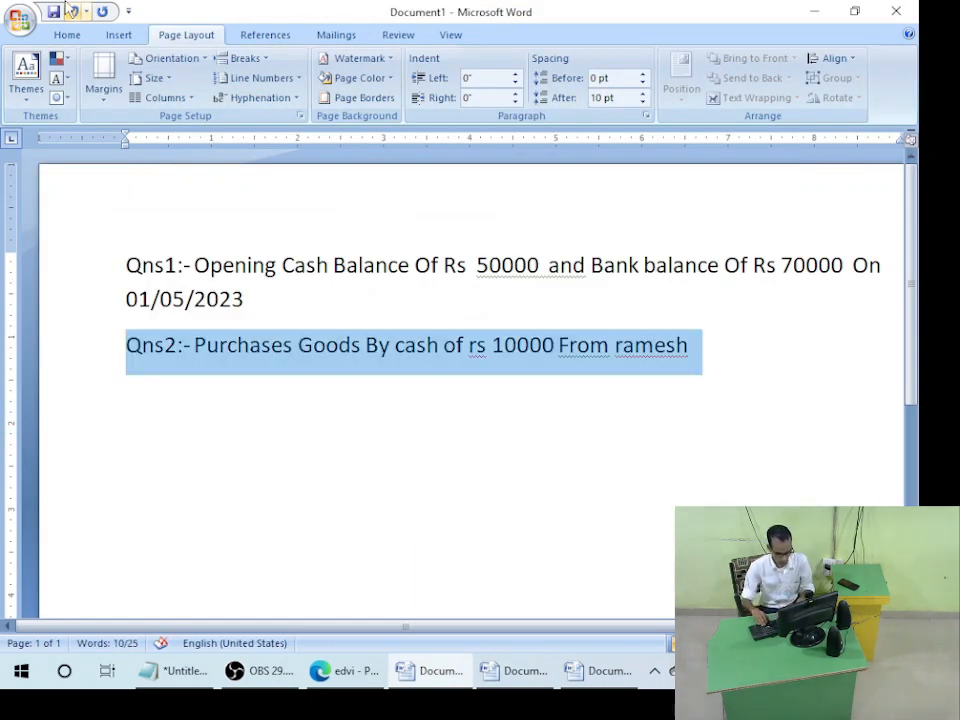
pyautogui.press('Down')
pyautogui.hotkey('ctrl', 'v')
# - Renumber the copied question as Qns3
pyautogui.press('Up')
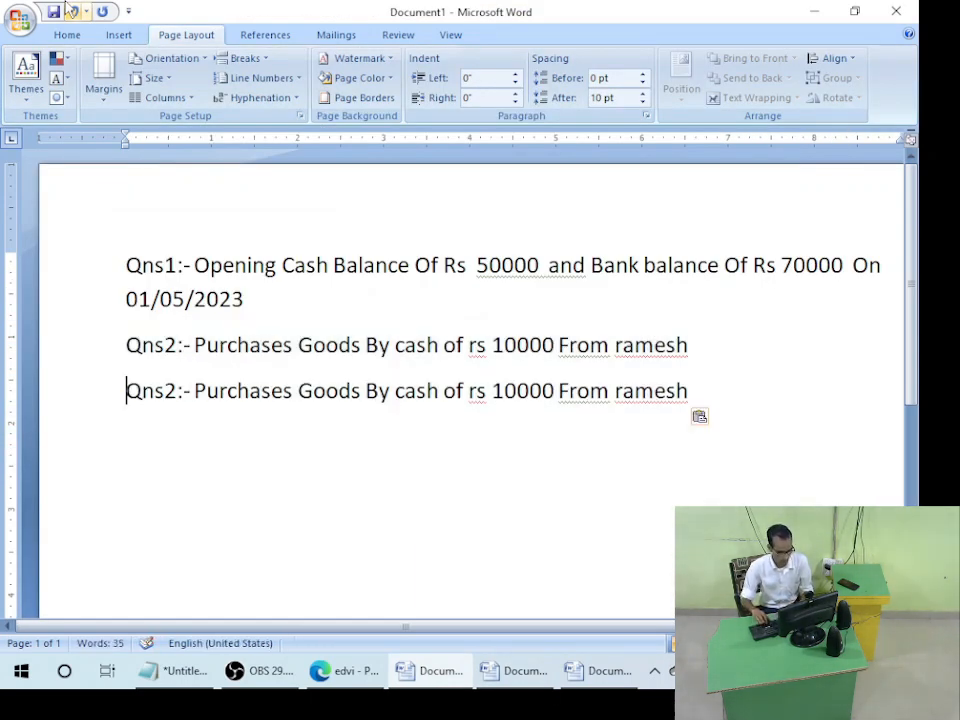
pyautogui.press('Right')
pyautogui.press('Right')
pyautogui.press('Right')
pyautogui.press('Right')
pyautogui.press('BackSpace')
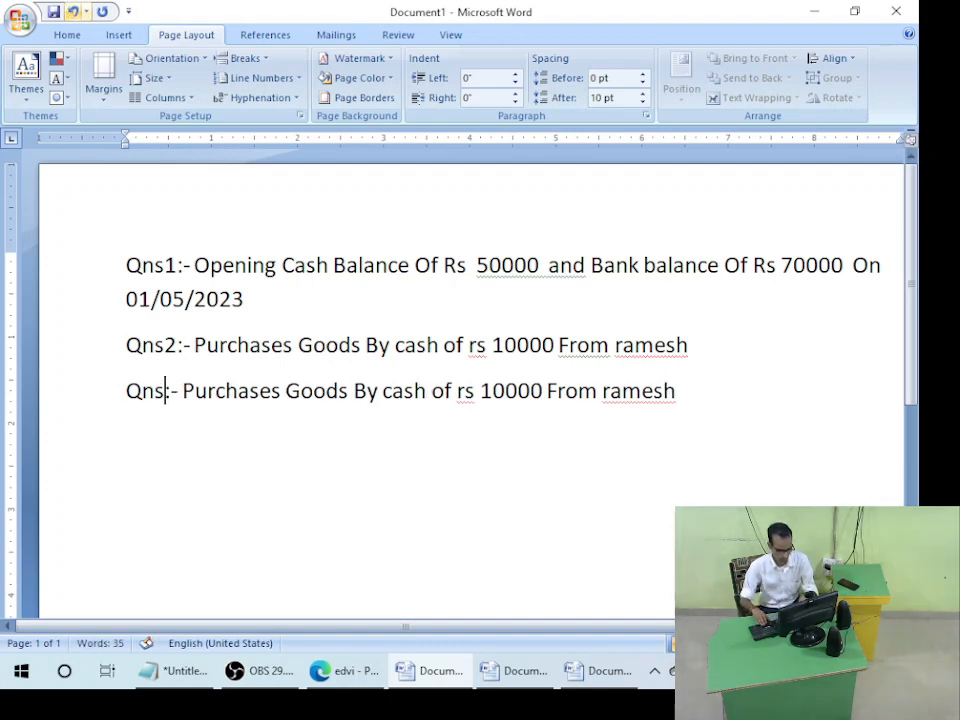
pyautogui.write('4')
pyautogui.press('BackSpace')
pyautogui.write('3')
# - Replace "Goods" with "Furniture" in Qns3
pyautogui.press('Right')
pyautogui.press('Right')
pyautogui.press('Right')
pyautogui.press('Right')
pyautogui.press('Right')
pyautogui.press('Right')
pyautogui.press('Right')
pyautogui.press('Right')
pyautogui.press('Right')
pyautogui.press('Right')
pyautogui.press('Right')
pyautogui.press('Right')
pyautogui.press('Right')
pyautogui.press('Right')
pyautogui.press('Right')
pyautogui.press('Right')
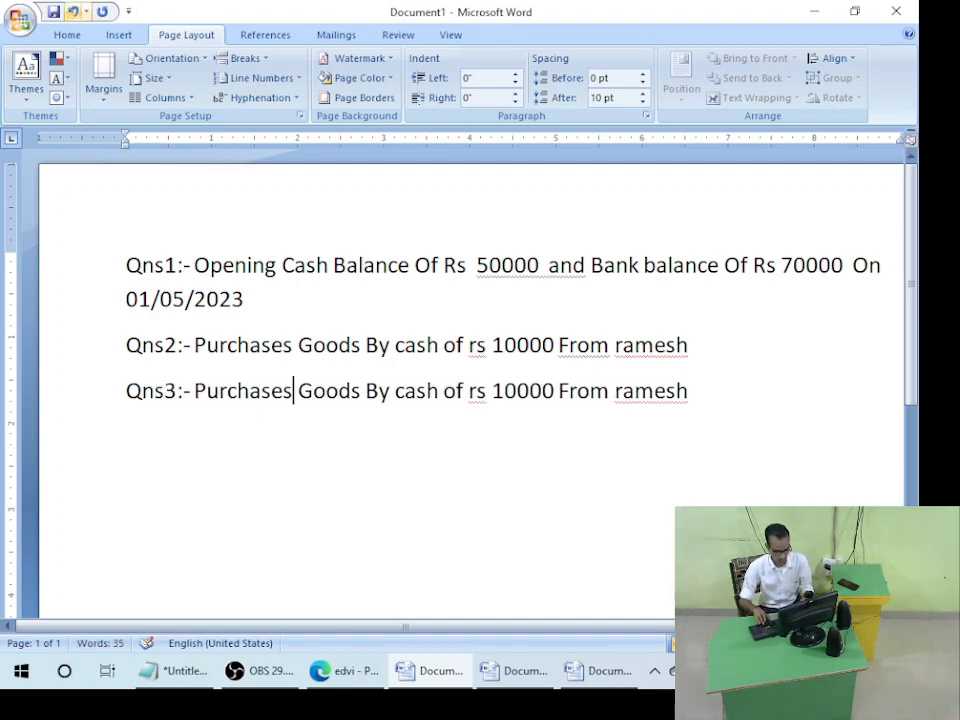
pyautogui.press('Right')
pyautogui.press('Right')
pyautogui.press('Delete')
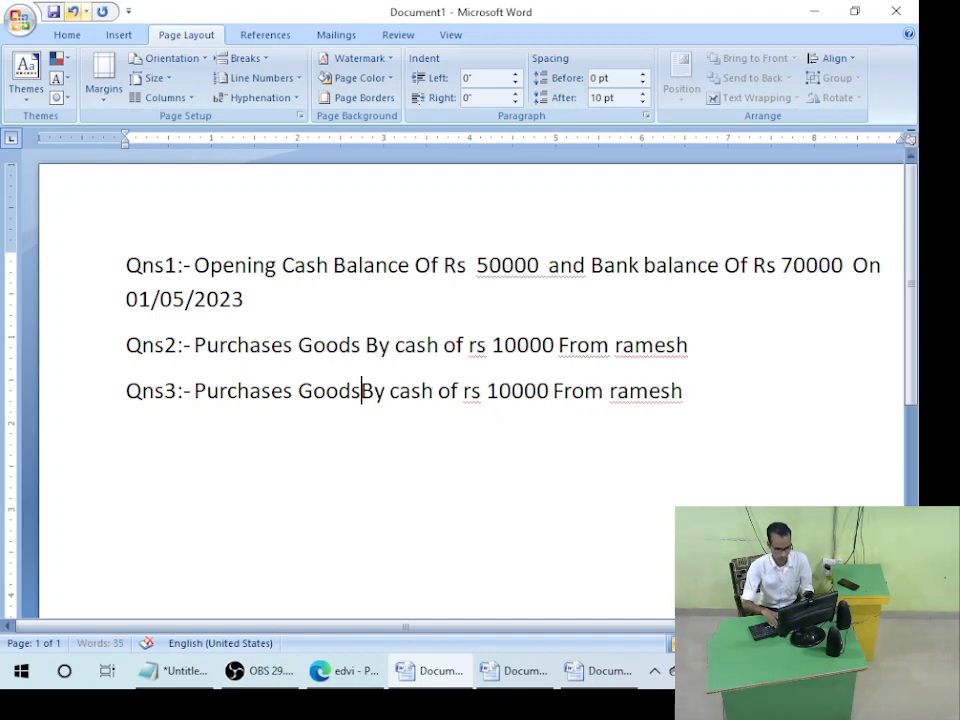
pyautogui.press('BackSpace')
pyautogui.press('BackSpace')
pyautogui.press('BackSpace')
pyautogui.press('BackSpace')
pyautogui.press('BackSpace')
pyautogui.write('Furn')
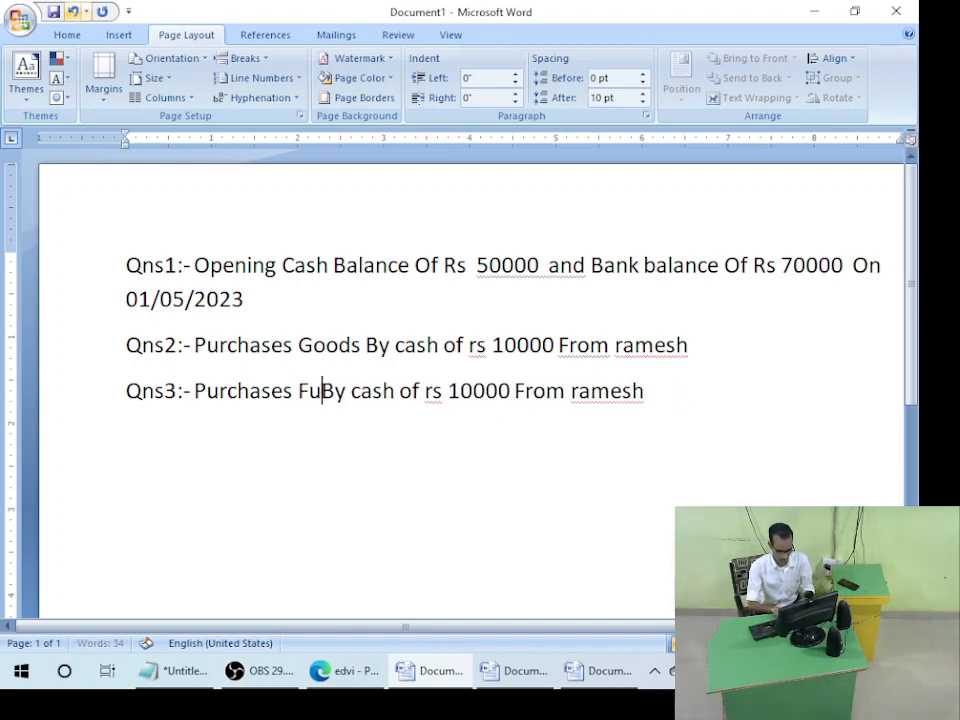
pyautogui.write('iture')
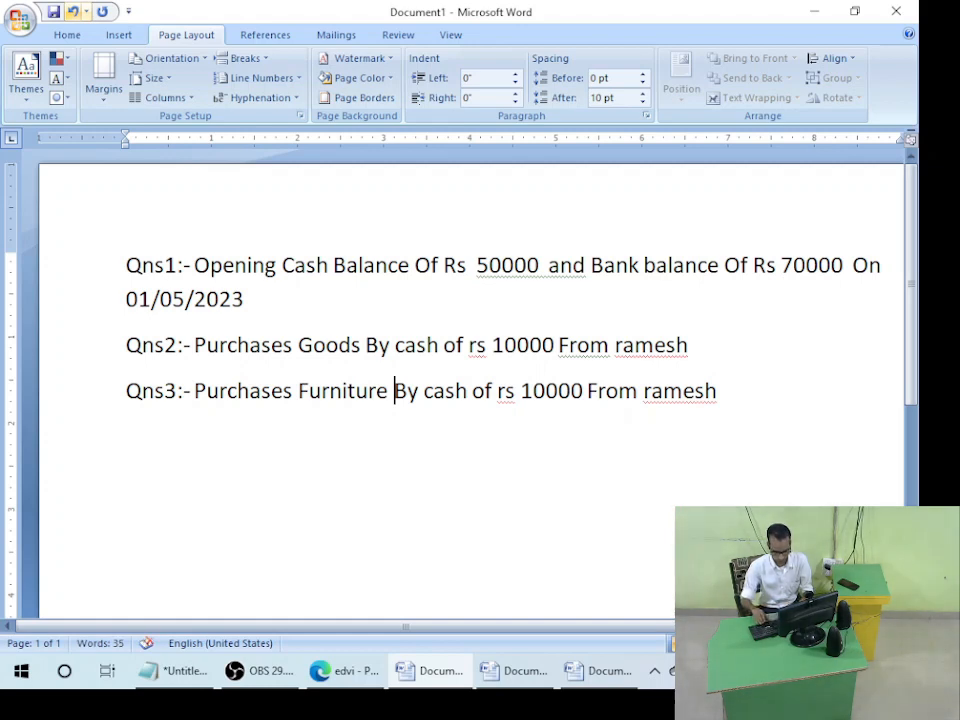
# - Set the cash amount in Qns3 to 1000 and leave the cursor at the end of that line
pyautogui.press('Right')
pyautogui.press('Right')
pyautogui.press('Right')
pyautogui.press('Right')
pyautogui.press('Right')
pyautogui.press('Right')
pyautogui.press('Right')
pyautogui.press('Right')
pyautogui.press('Right')
pyautogui.press('Right')
pyautogui.press('Right')
pyautogui.press('Right')
pyautogui.press('Right')
pyautogui.press('Right')
pyautogui.press('Right')
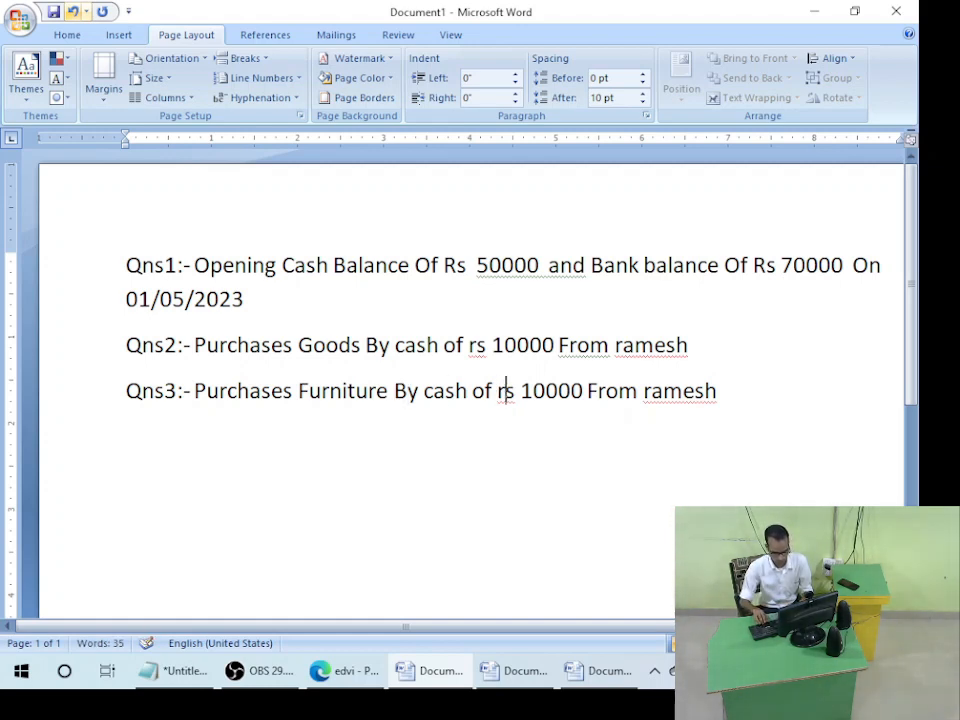
pyautogui.press('BackSpace')
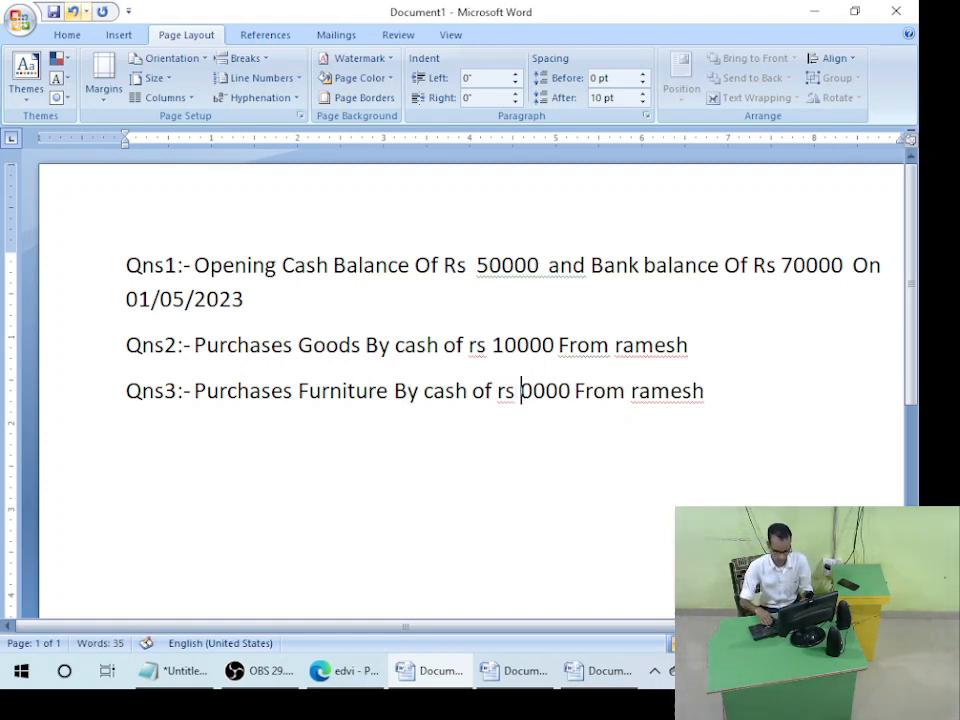
pyautogui.press('Delete')
pyautogui.write('1')
pyautogui.press('End')
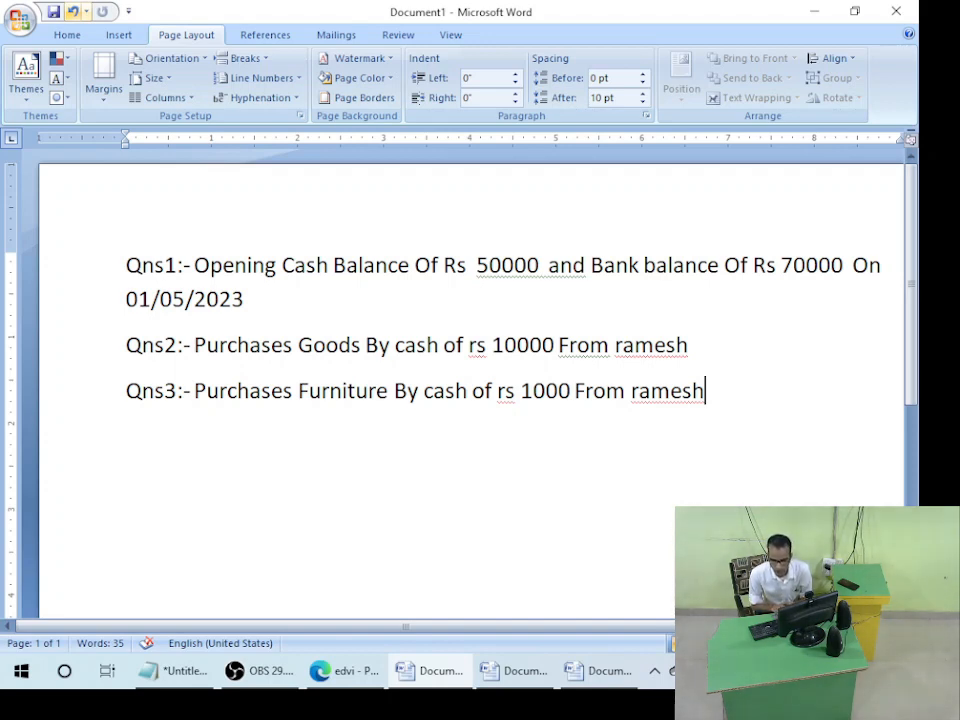
pyautogui.press('Up')
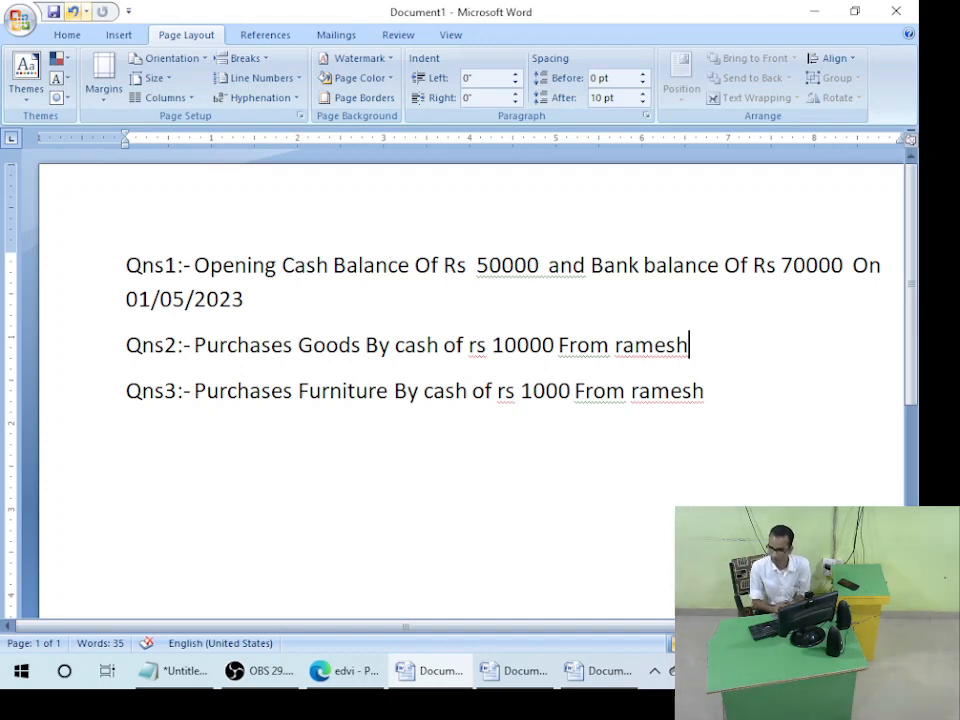
pyautogui.click(705, 391)
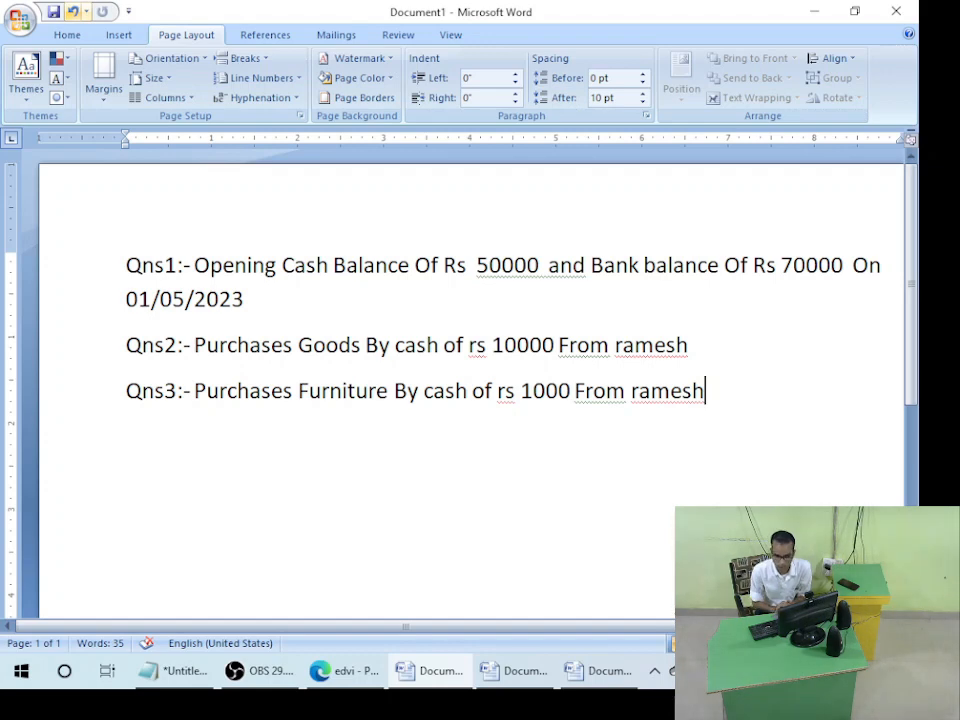
# - In Document2, enter "By furniture A\c" in the second credit-side Particulars cell with 1000 under Cash, and return to Document1
pyautogui.hotkey('alt', 'Tab')
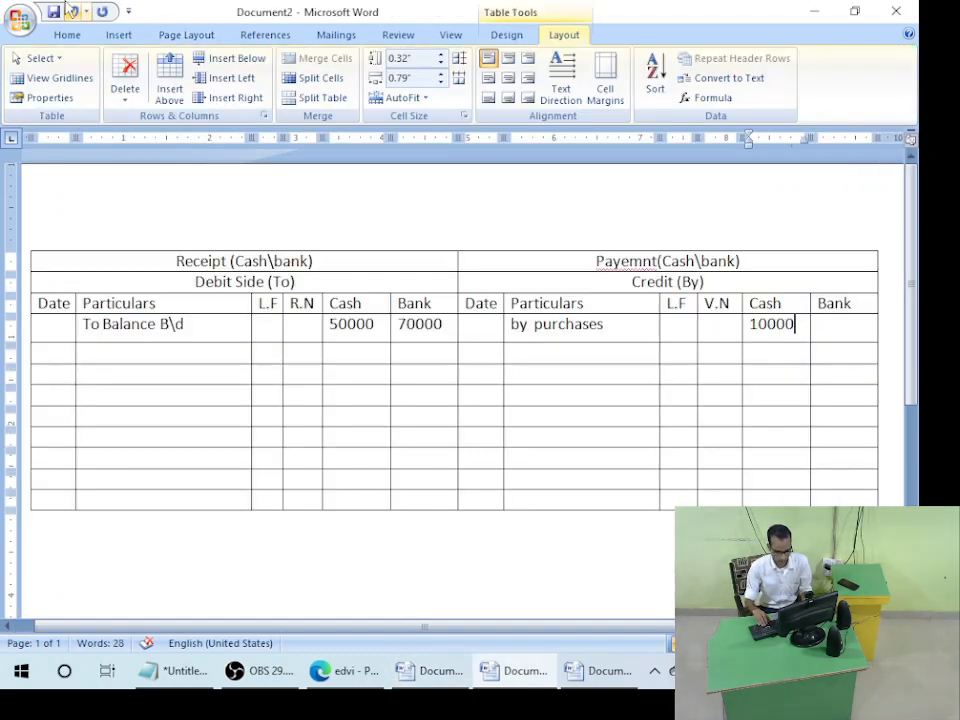
pyautogui.press('Left')
pyautogui.press('Left')
pyautogui.press('Left')
pyautogui.write('B')
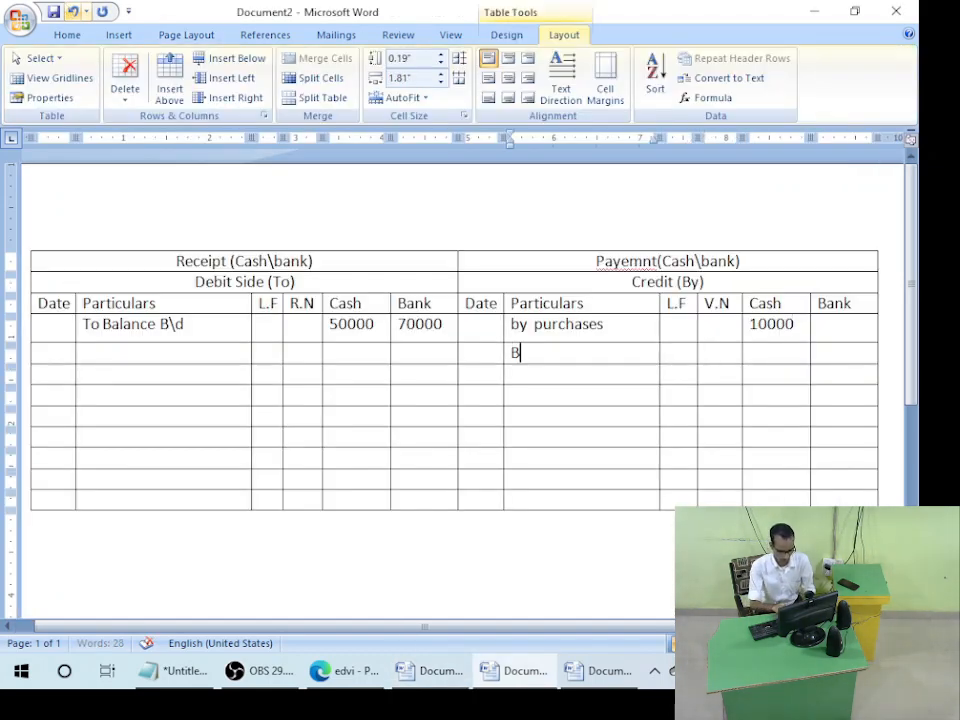
pyautogui.write('y fur')
pyautogui.press('BackSpace')
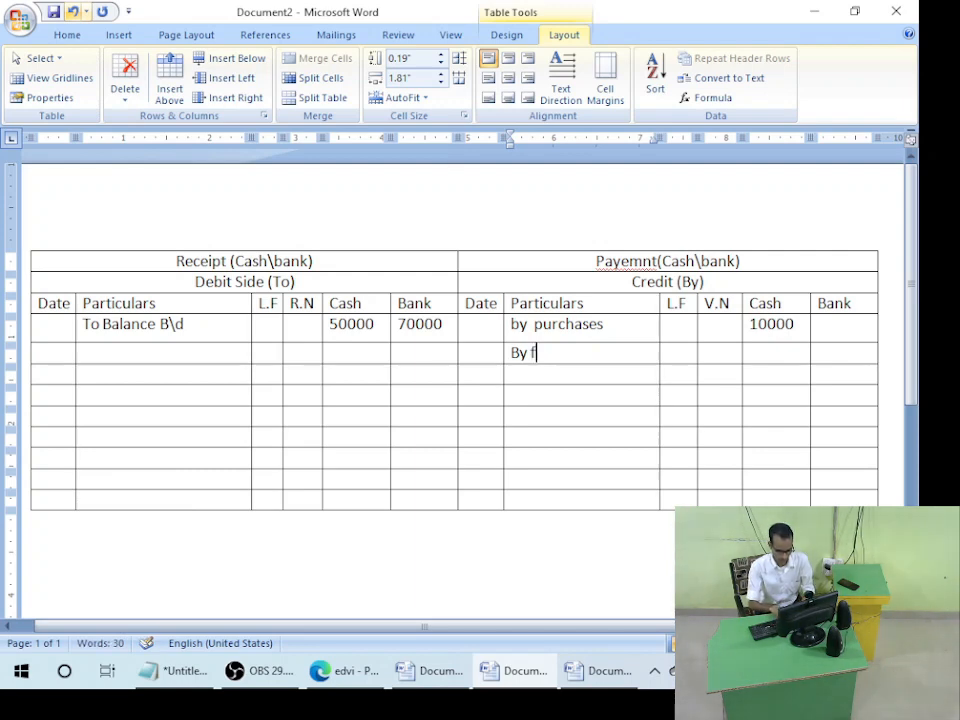
pyautogui.write('urniture A')
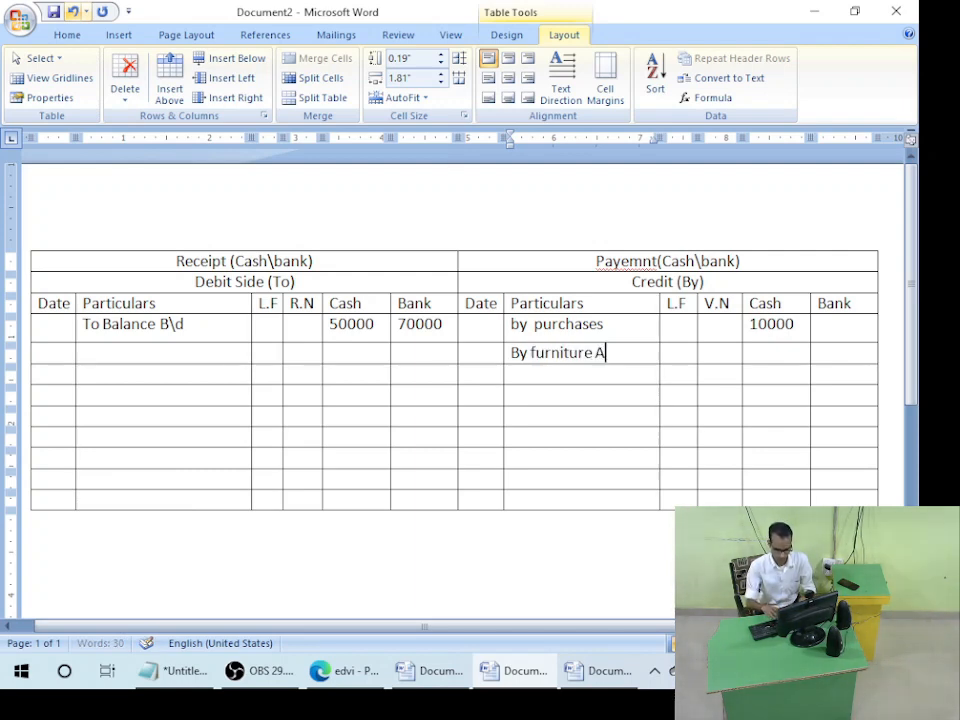
pyautogui.write('\\c')
pyautogui.press('Right')
pyautogui.press('Right')
pyautogui.press('Right')
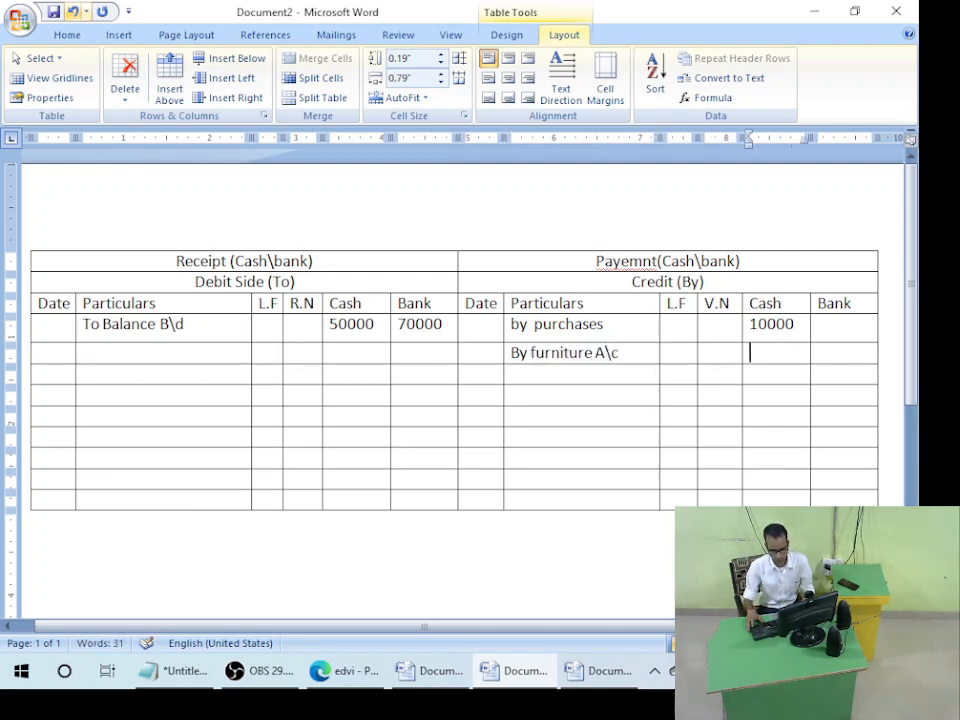
pyautogui.write('1000')
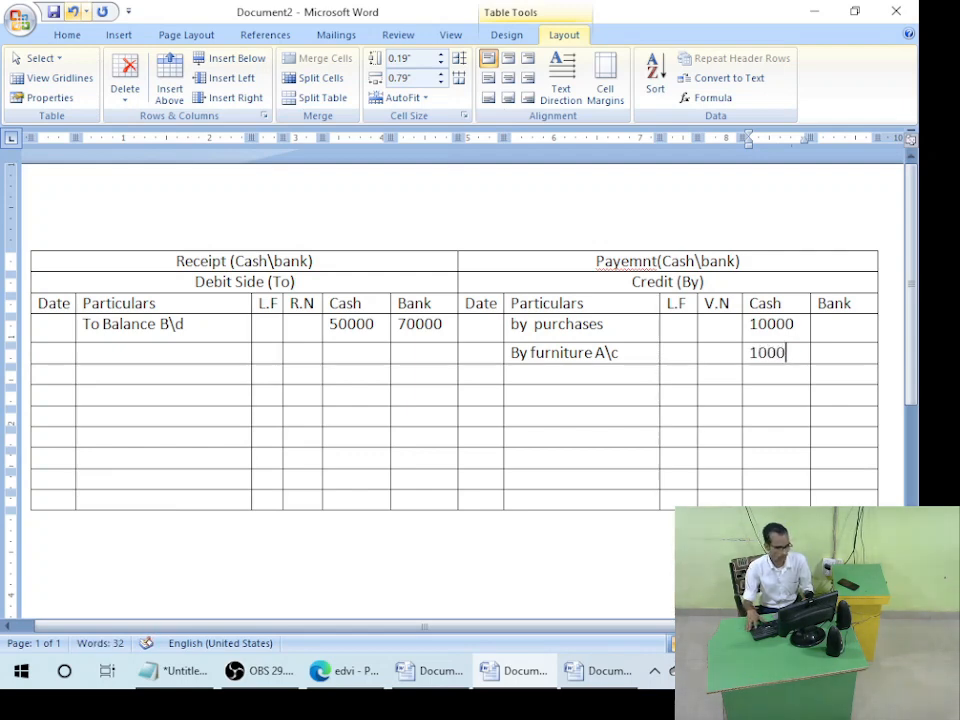
pyautogui.press('Down')
pyautogui.press('Left')
pyautogui.press('Left')
pyautogui.press('Left')
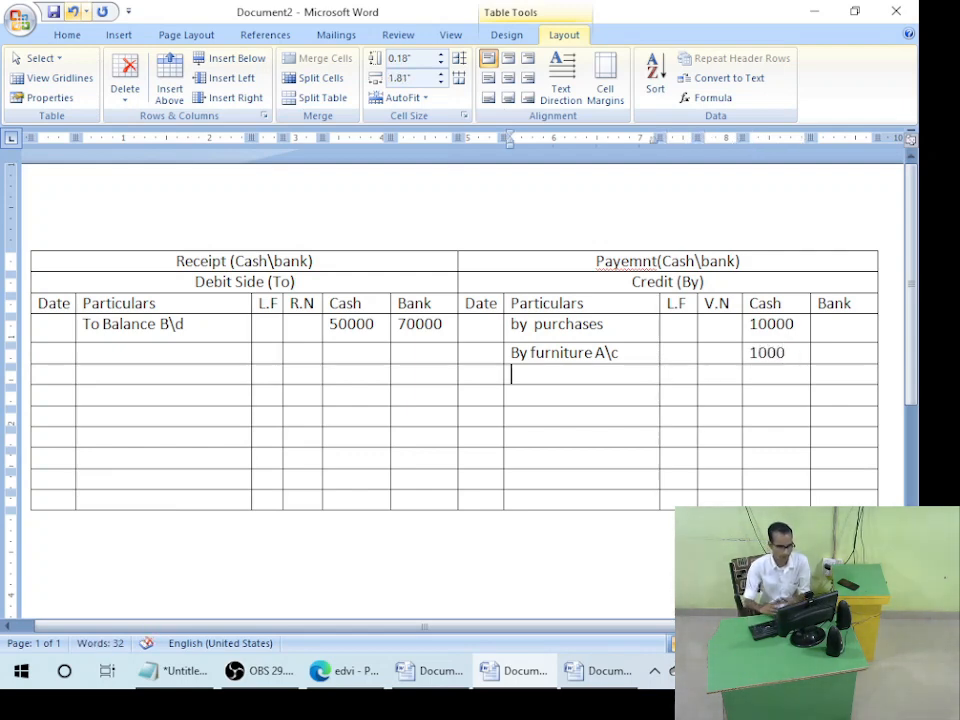
pyautogui.hotkey('alt', 'Tab')
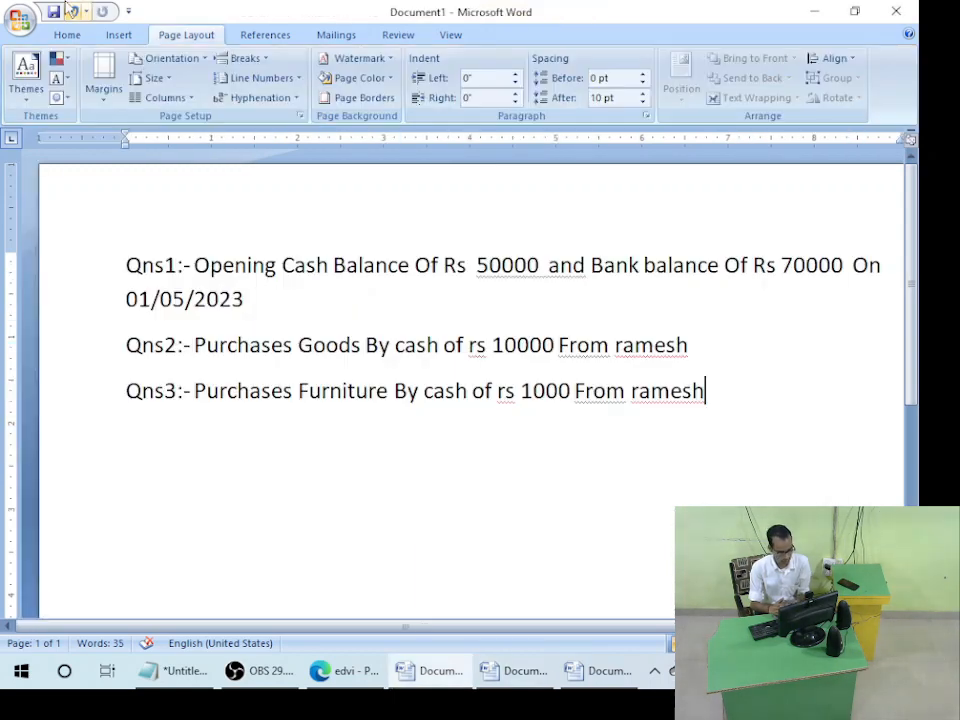
# - Add Qns4 on a new line, reading "sold goods By cash Of rs 15000 to" followed by the buyer's name
pyautogui.press('Return')
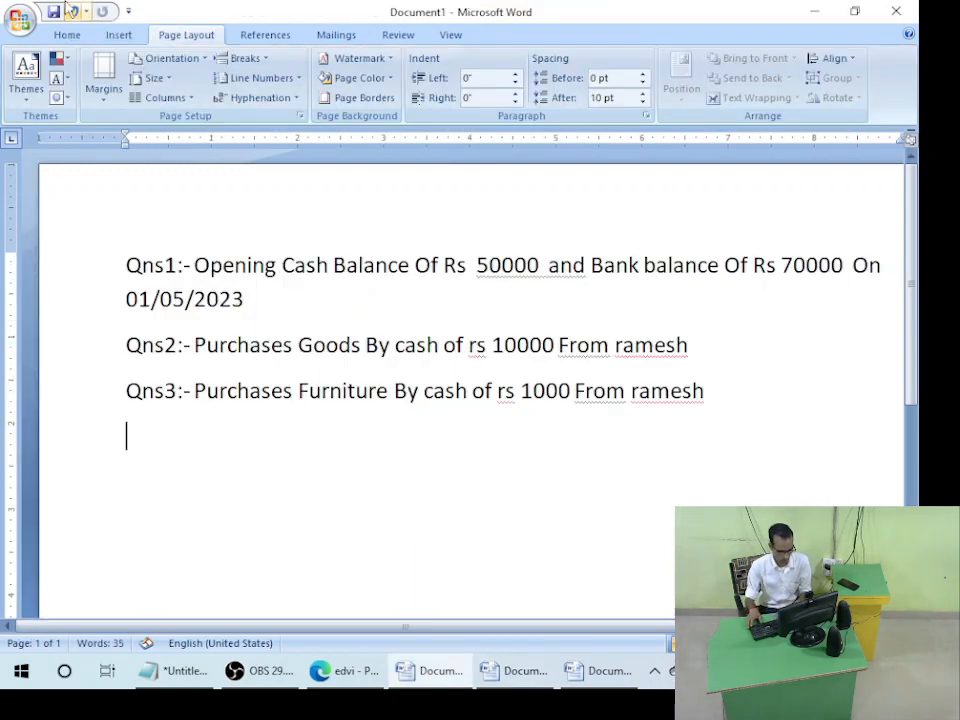
pyautogui.write('Qns4:')
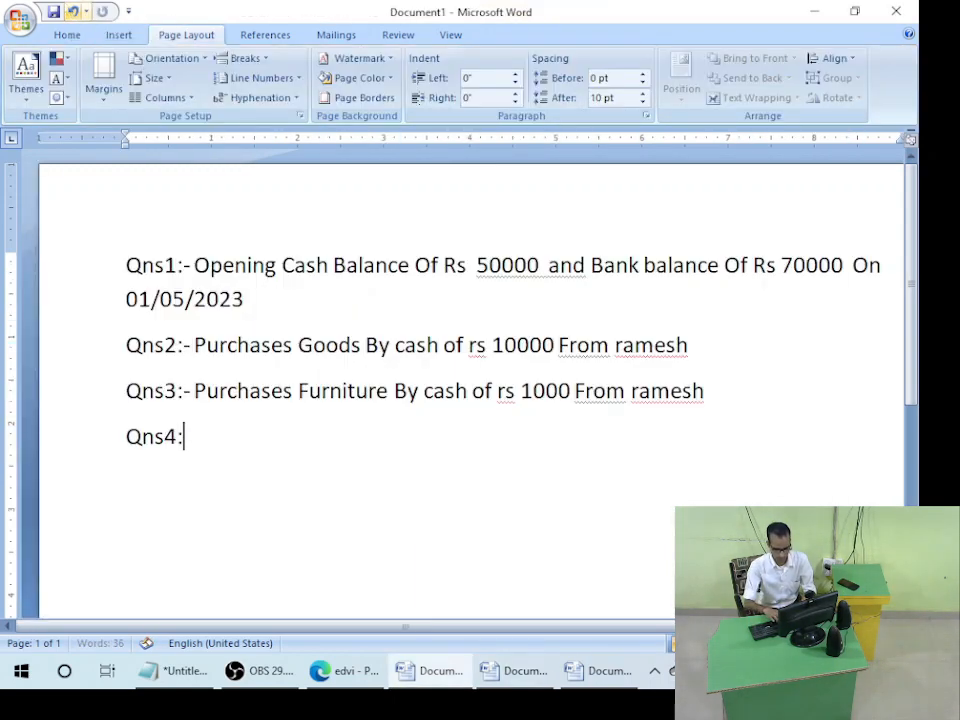
pyautogui.write('- sold go')
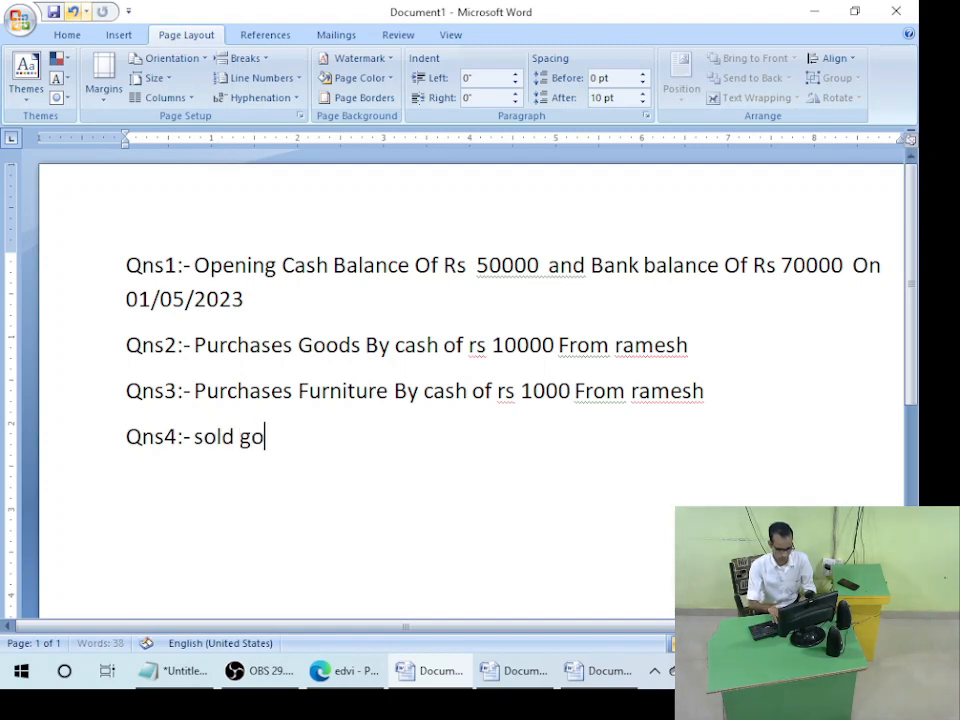
pyautogui.write('ods By cash O')
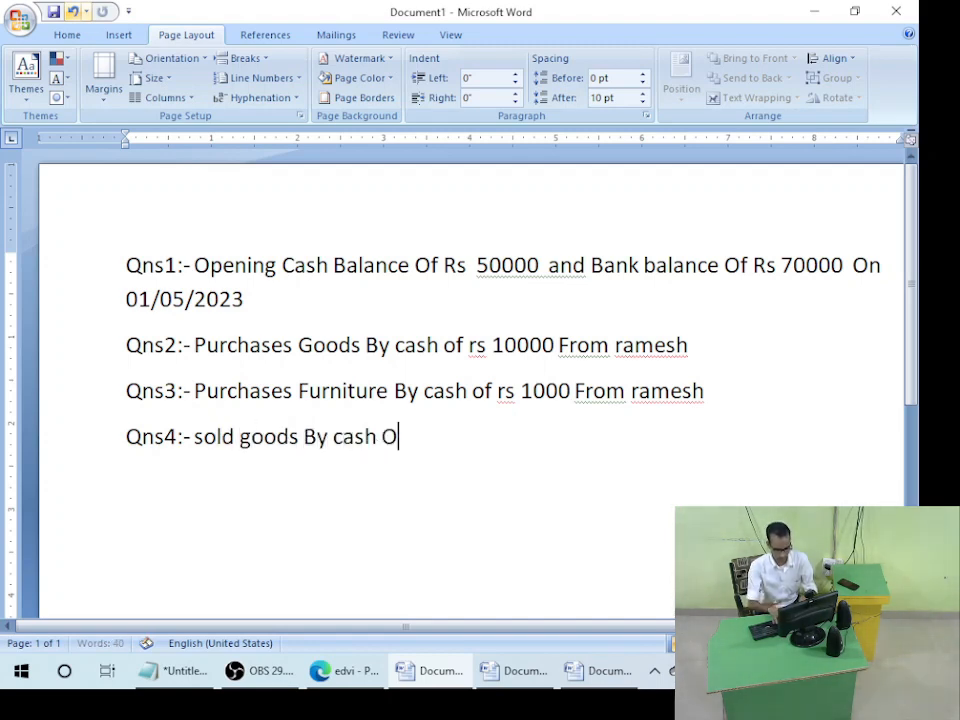
pyautogui.write('f rs ')
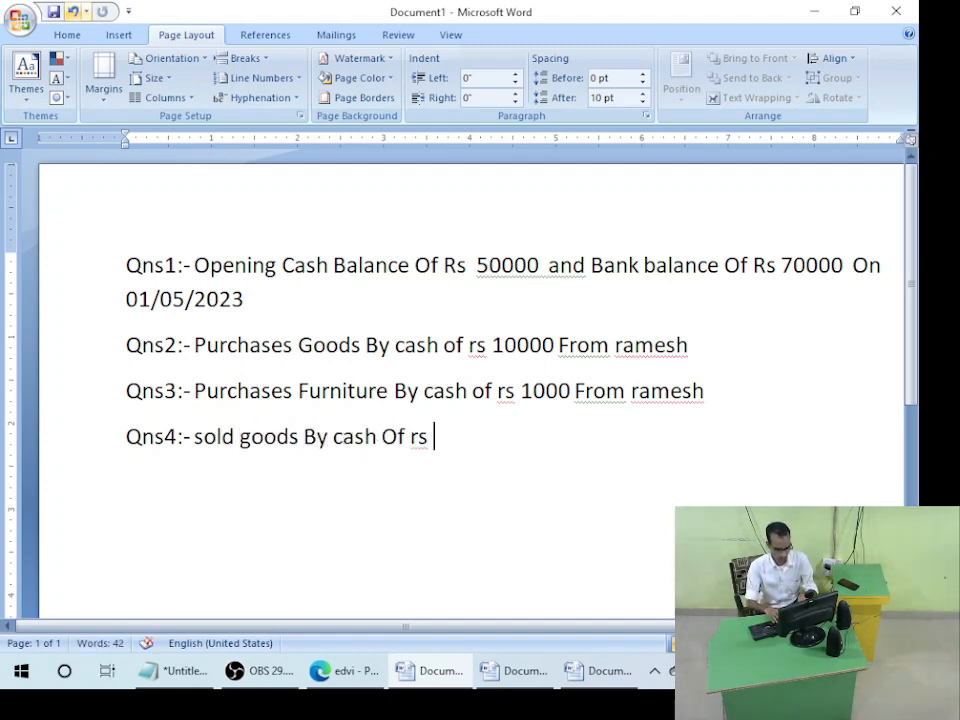
pyautogui.write('150000')
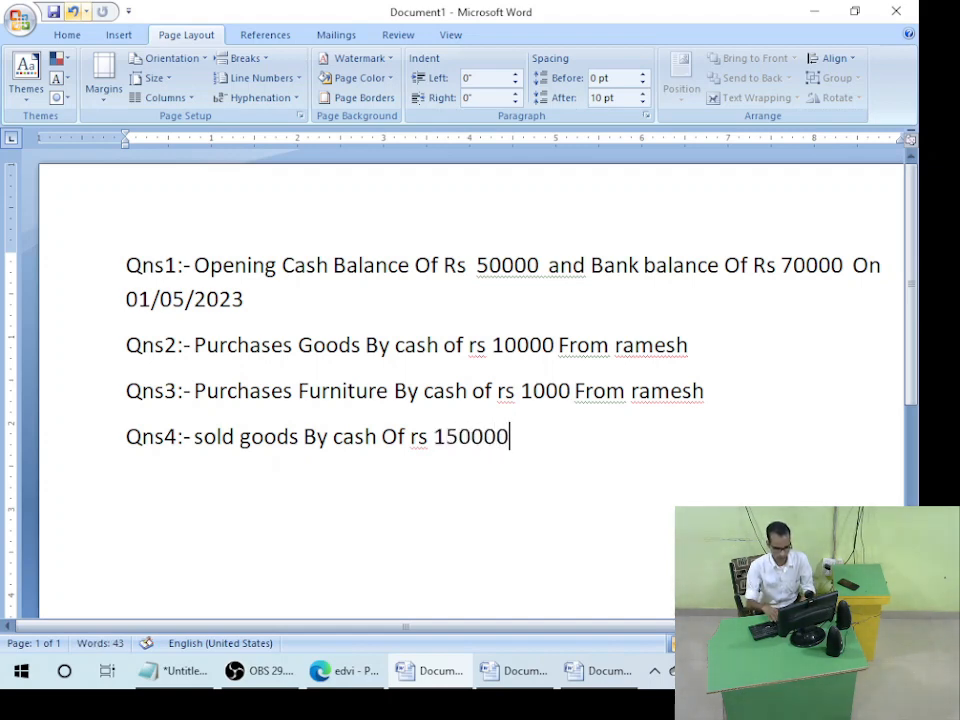
pyautogui.press('BackSpace')
pyautogui.write('to r')
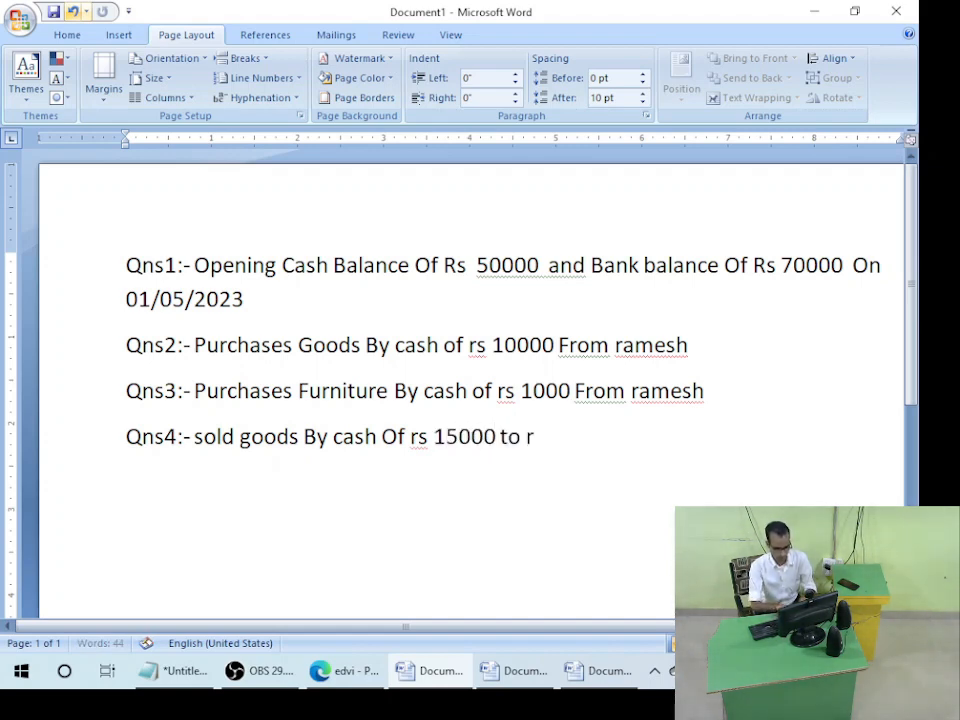
pyautogui.write('am')
pyautogui.press('Return')
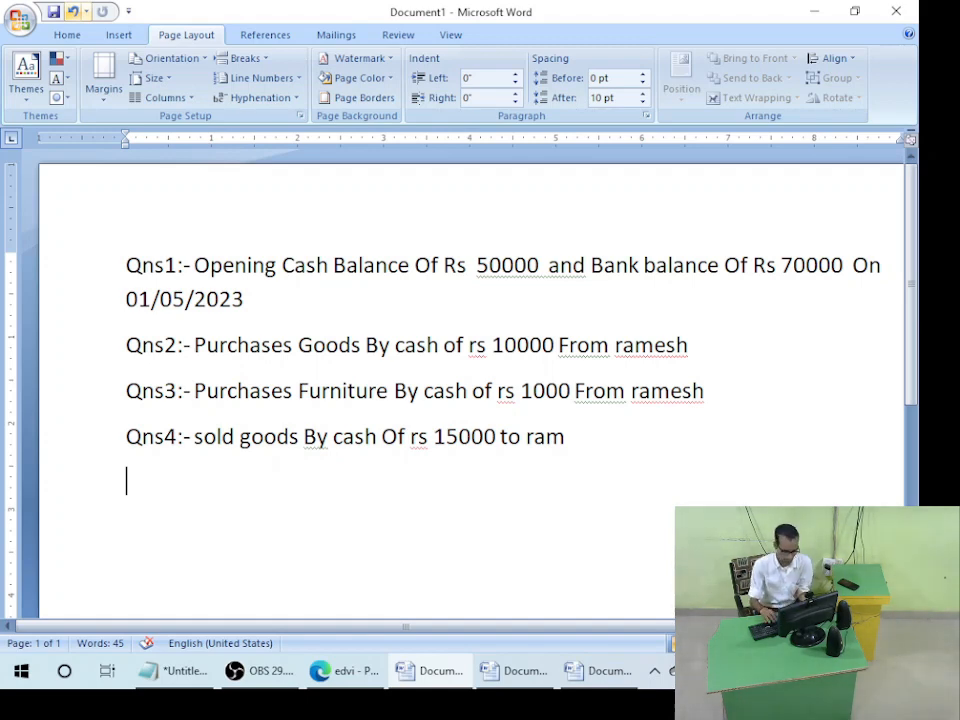
# - In Document2, enter "To Sales A\c" in the second debit-side Particulars cell
pyautogui.hotkey('alt', 'Tab')
pyautogui.press('Left')
pyautogui.press('Left')
pyautogui.press('Left')
pyautogui.press('Left')
pyautogui.press('Left')
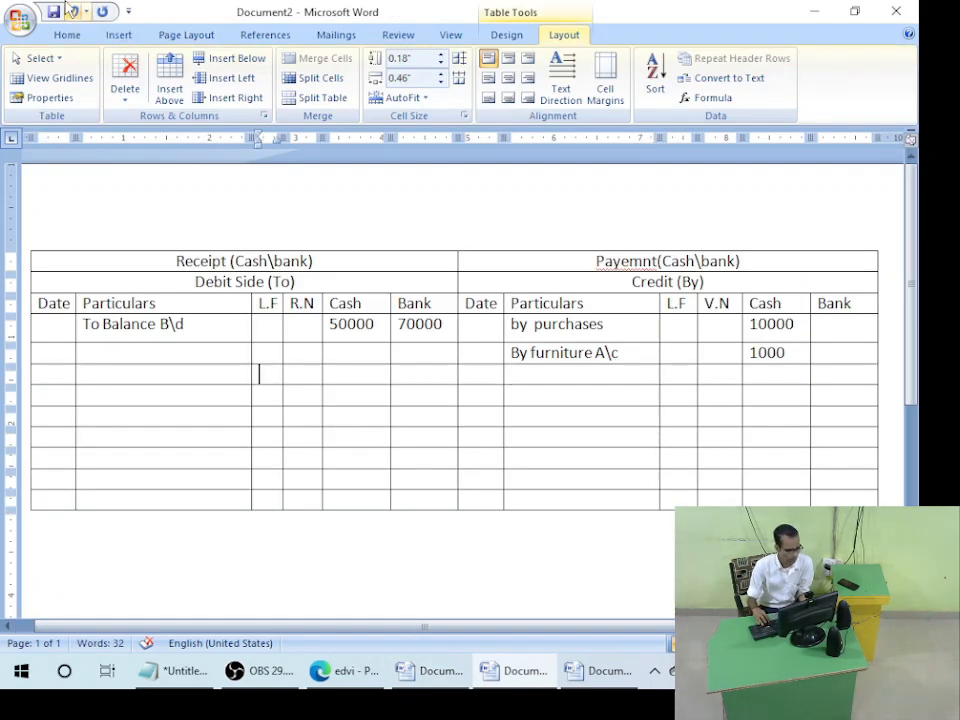
pyautogui.press('Left')
pyautogui.press('Left')
pyautogui.press('Up')
pyautogui.press('Right')
pyautogui.write('to ')
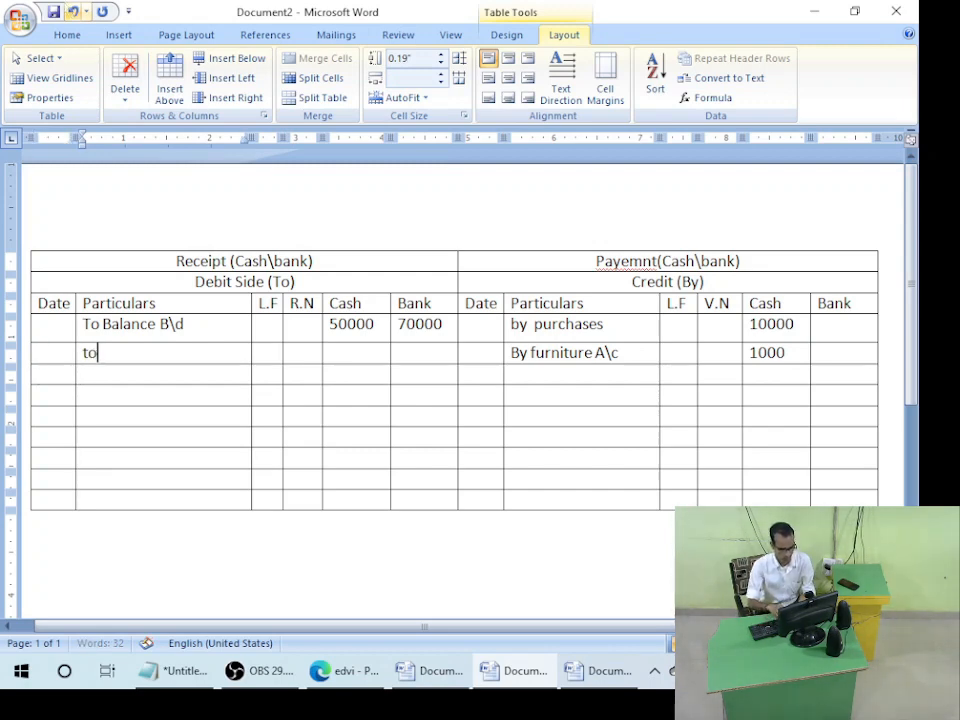
pyautogui.write('Sales A\\c')
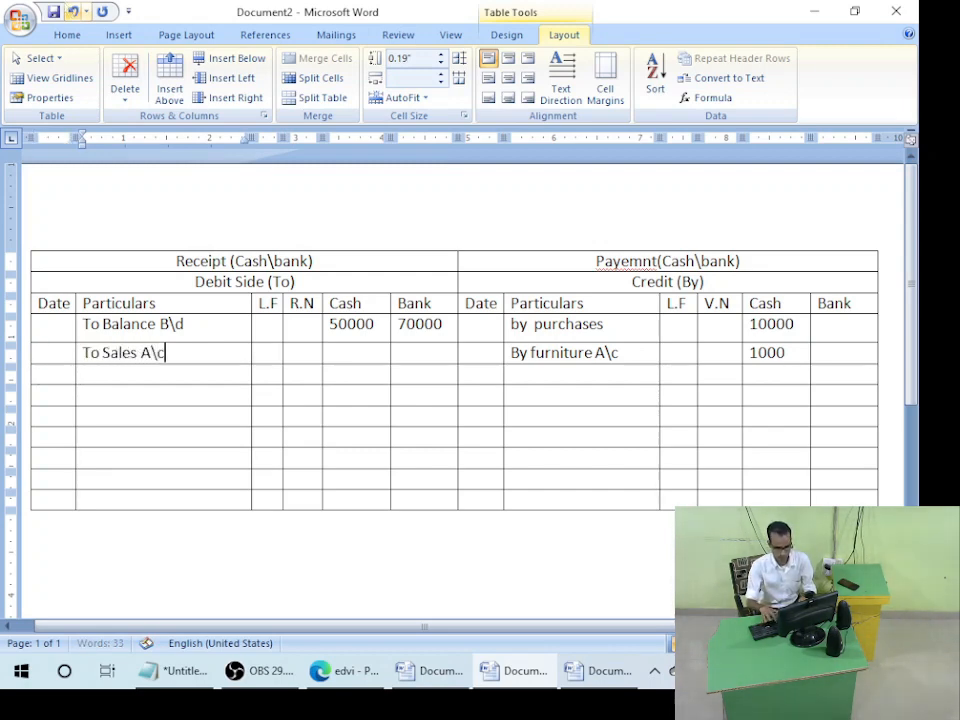
# - Check the Qns4 amount in Document1 and enter 15000 under debit-side Cash for the sales entry
pyautogui.press('Tab')
pyautogui.press('Tab')
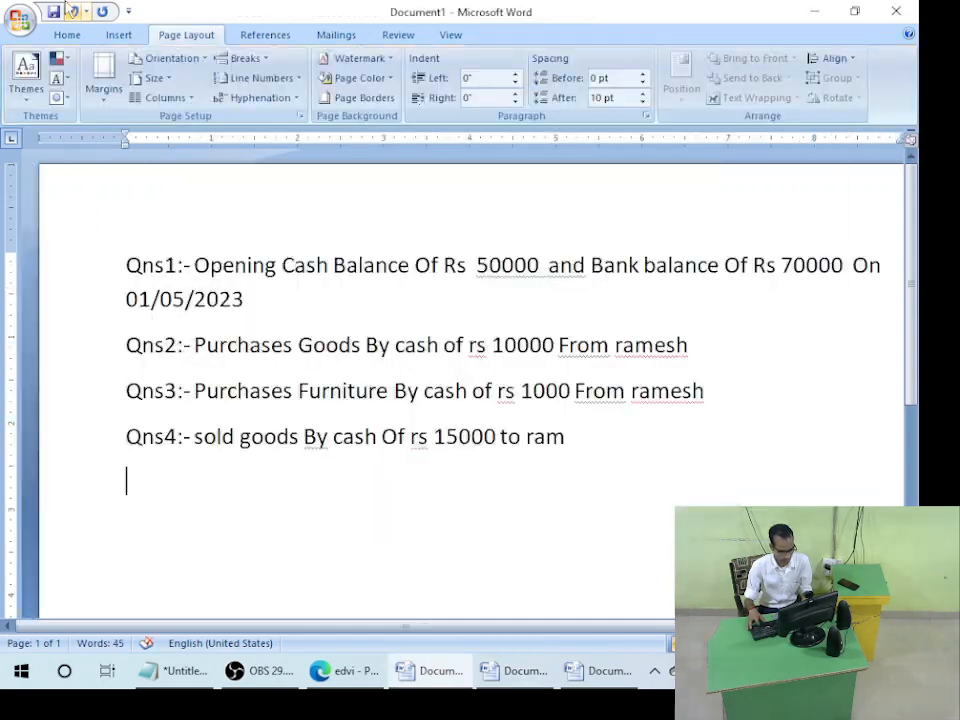
pyautogui.hotkey('alt', 'Tab')
pyautogui.hotkey('alt', 'Tab')
pyautogui.press('Tab')
pyautogui.write('15000')
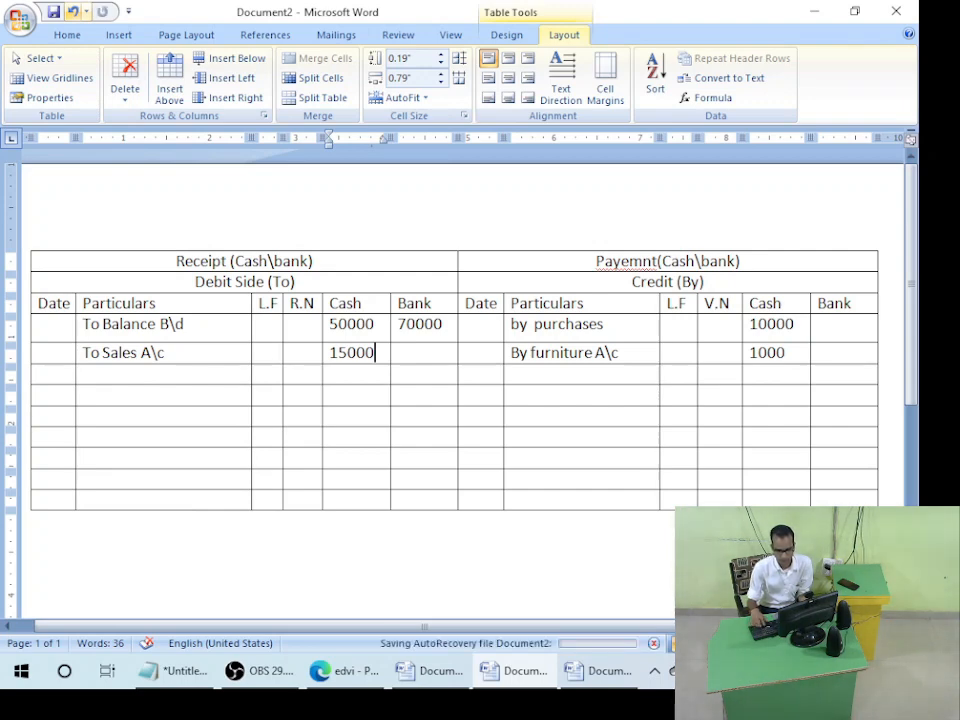
pyautogui.press('Down')
# - Return to Document1 and add Qns5 about goods sold to a named buyer "On Credit of Rs 65000"
pyautogui.hotkey('alt', 'Tab')
pyautogui.press('Return')
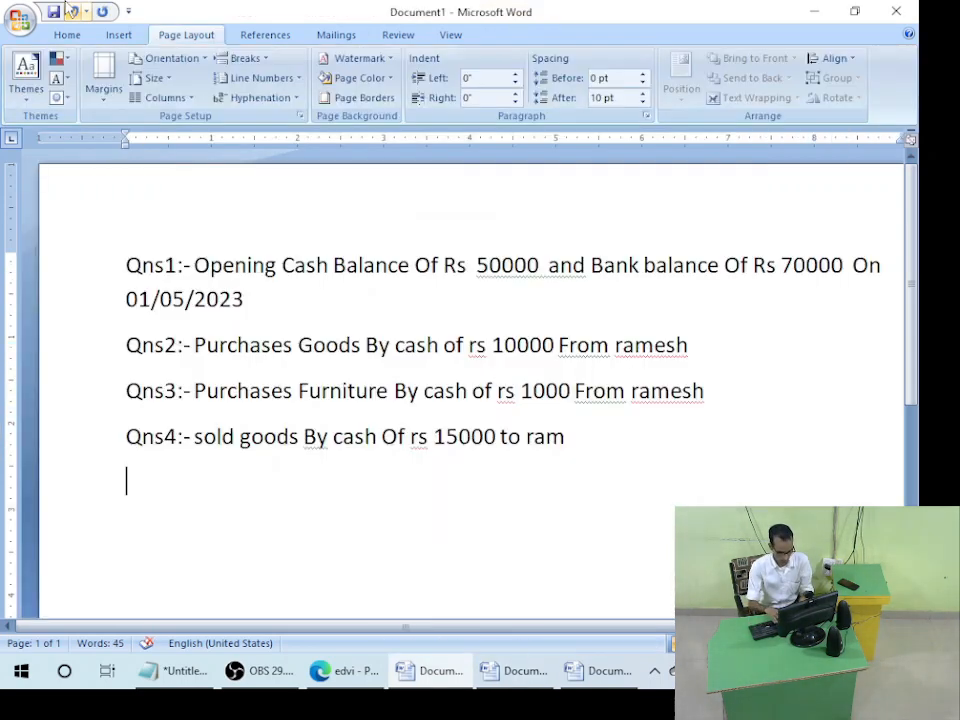
pyautogui.write('Qns5:-')
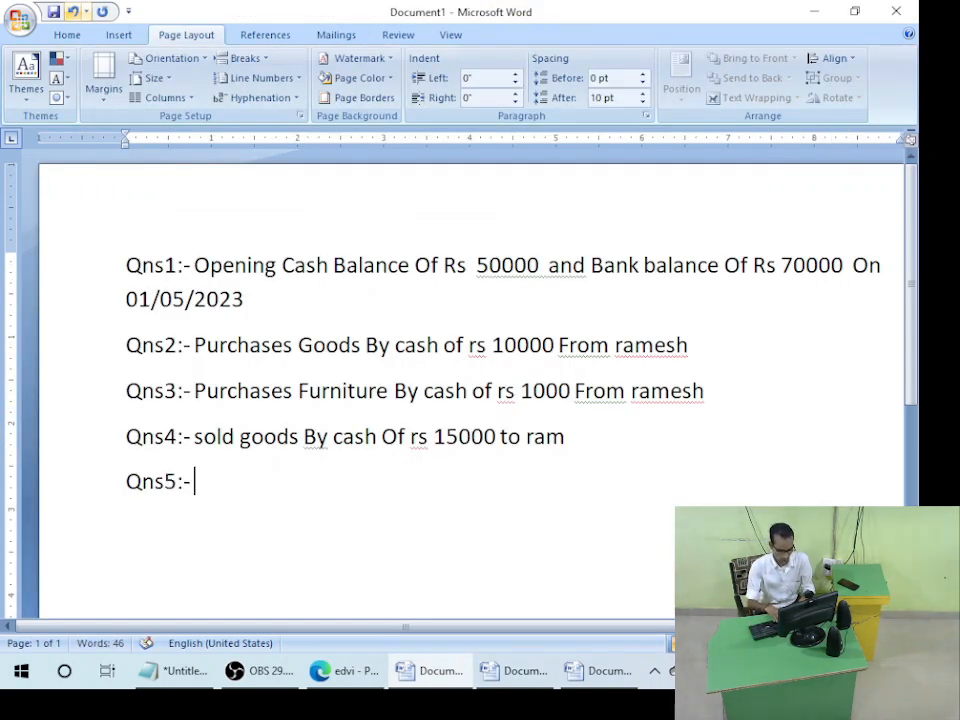
pyautogui.write(' Sold Goods By')
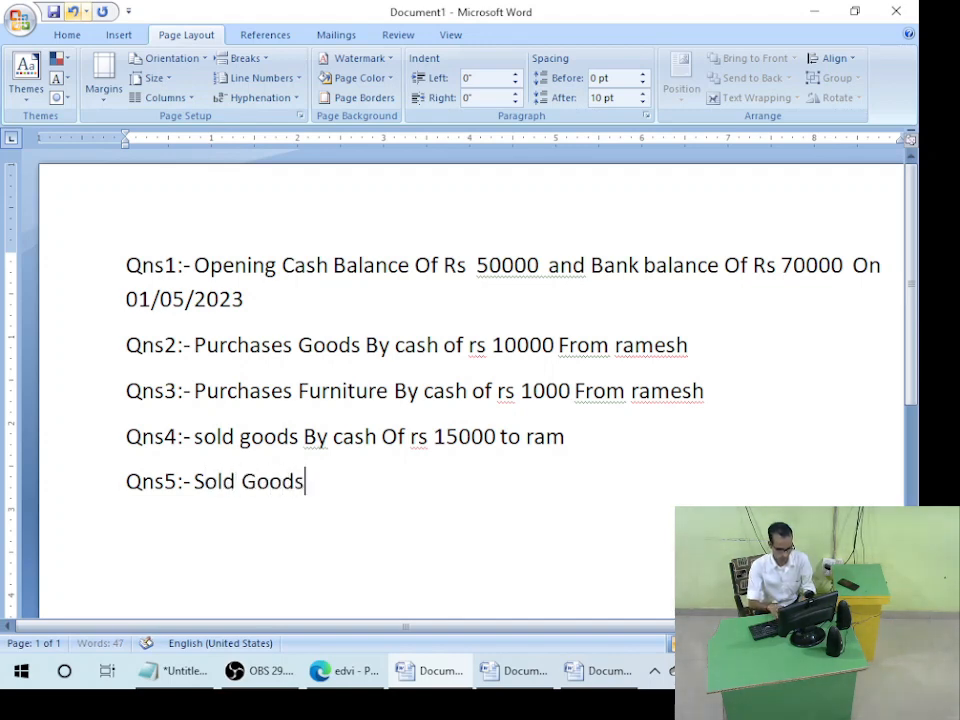
pyautogui.press('BackSpace')
pyautogui.press('BackSpace')
pyautogui.press('BackSpace')
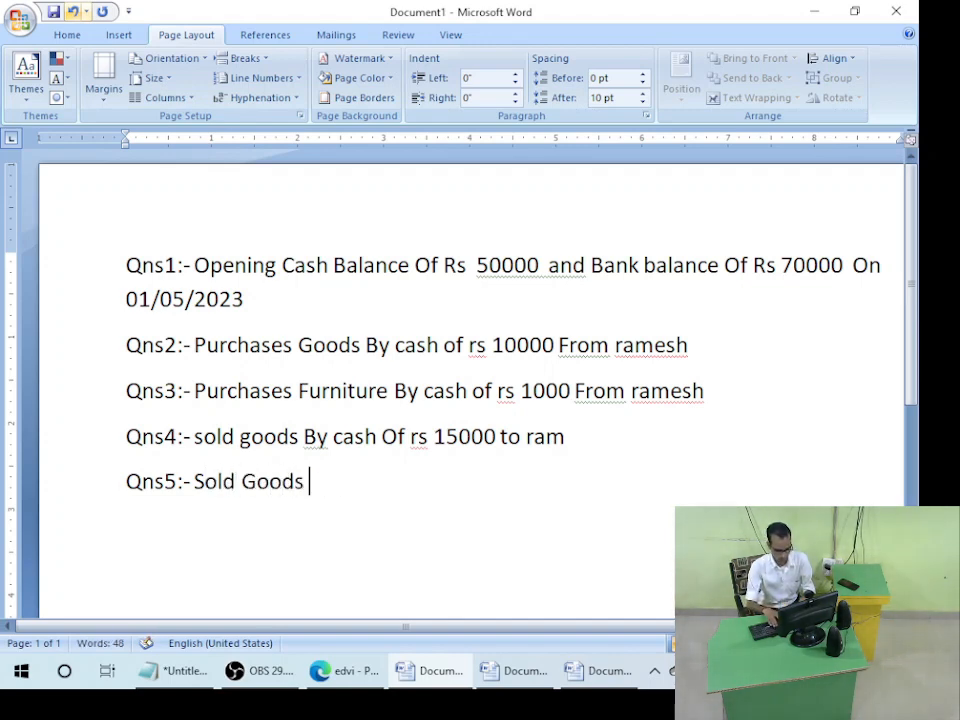
pyautogui.write('to Ra')
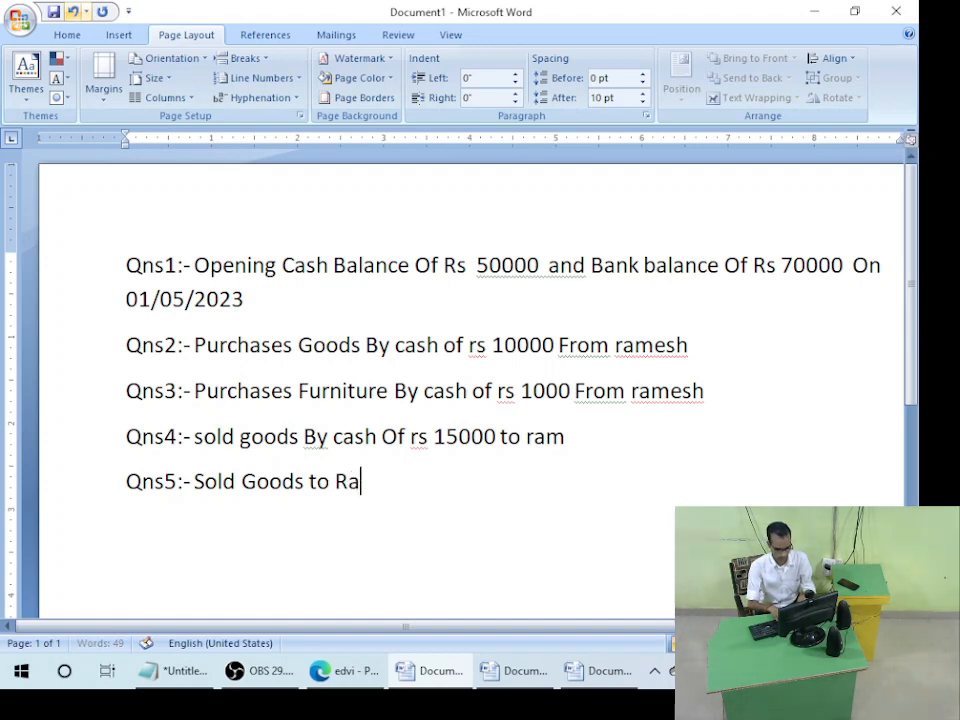
pyautogui.write('jesh On Cre')
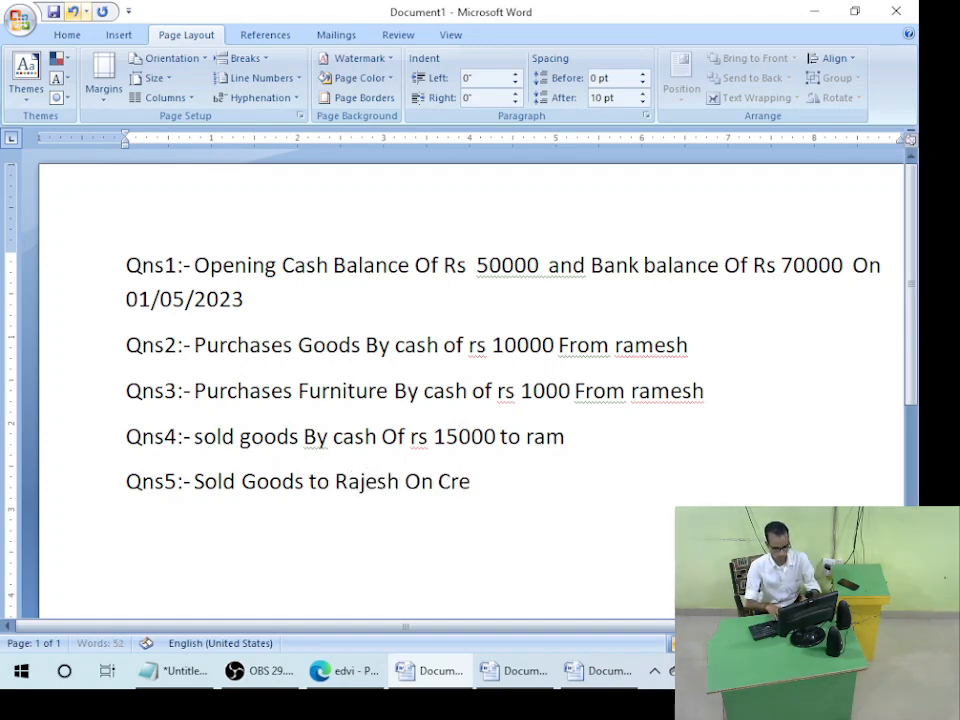
pyautogui.write('dit of Rs ')
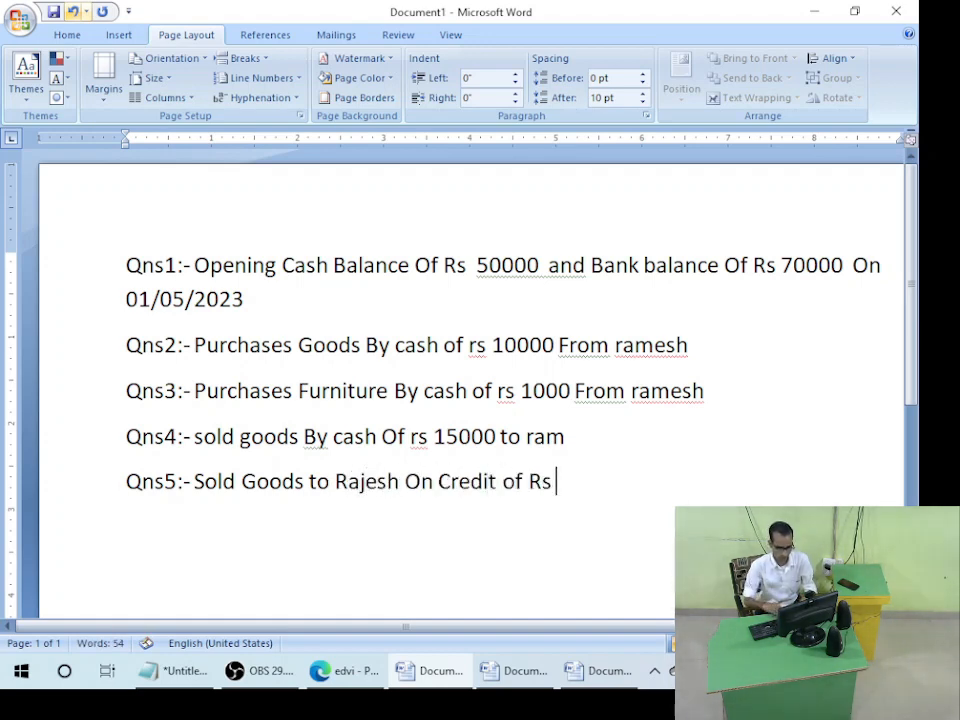
pyautogui.write('65000')
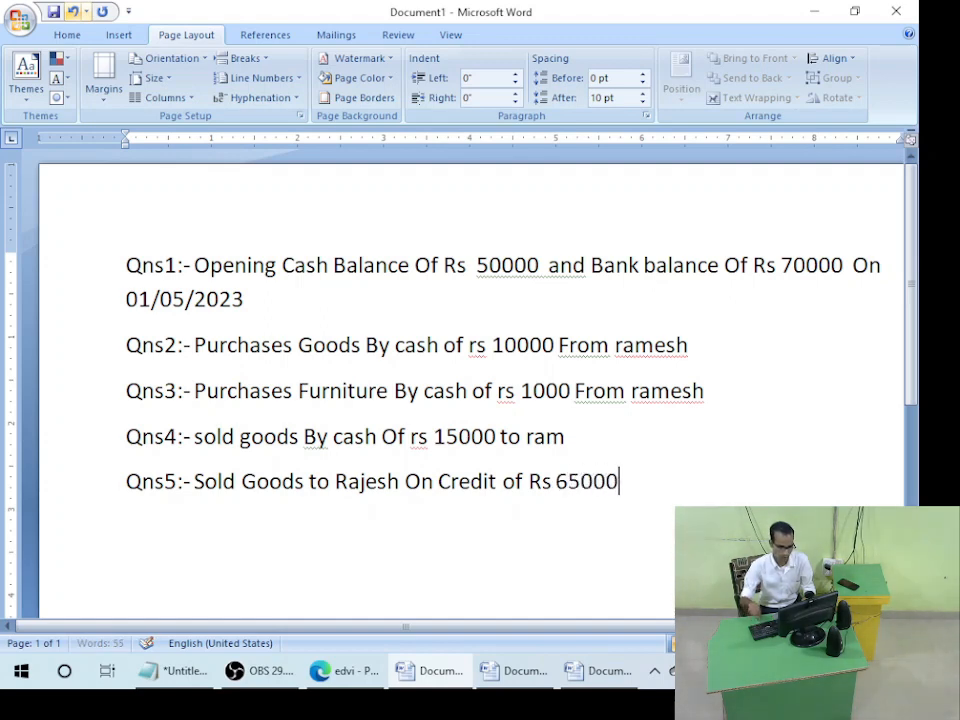
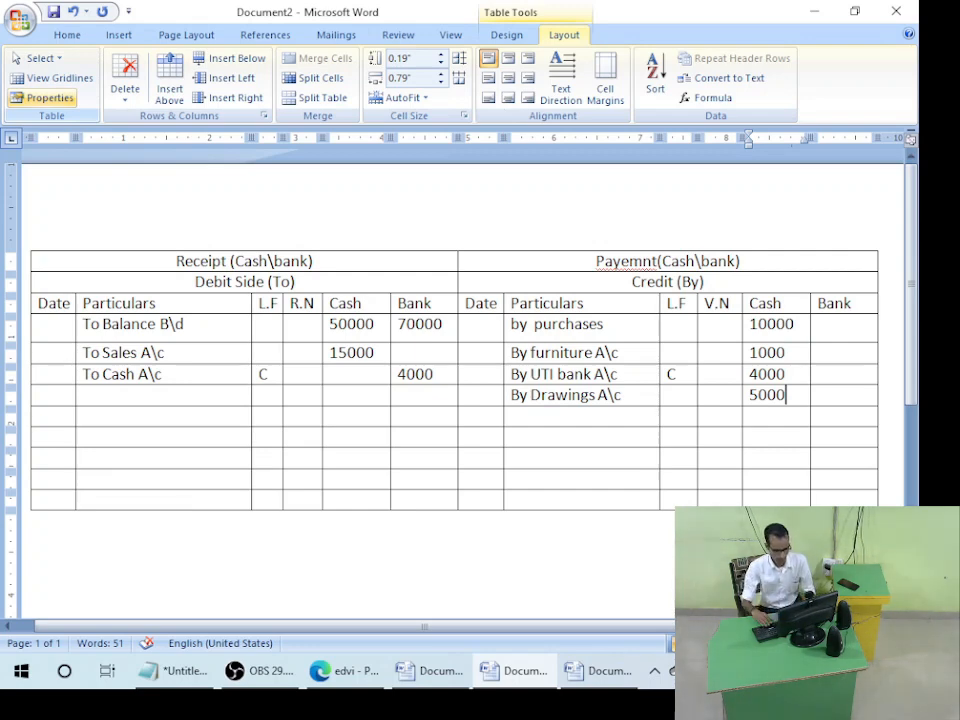
# - In Document1, add a copy of the Qns7 line below it and renumber the copy as Qns8
pyautogui.press('Tab')
pyautogui.hotkey('alt', 'Tab')
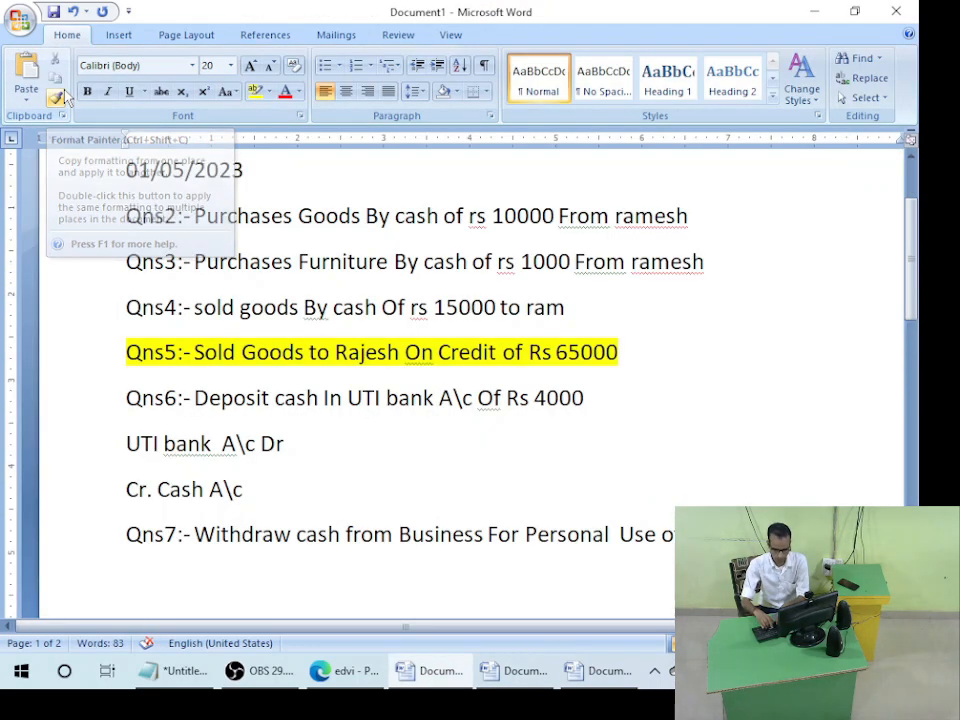
pyautogui.press('Return')
pyautogui.write('Qns7:- Withdraw cash from Business For Personal  Use of Rs 5000')
pyautogui.press('Home')
pyautogui.press('Right')
pyautogui.press('Right')
pyautogui.press('Right')
pyautogui.press('Right')
pyautogui.press('BackSpace')
pyautogui.write('8')
# - Replace "Business" with "Bank" in Qns8
pyautogui.press('Right')
pyautogui.press('Right')
pyautogui.press('Right')
pyautogui.press('Right')
pyautogui.press('Right')
pyautogui.press('Right')
pyautogui.press('Right')
pyautogui.press('Right')
pyautogui.press('Right')
pyautogui.press('Right')
pyautogui.press('Right')
pyautogui.press('Right')
pyautogui.press('Right')
pyautogui.press('Right')
pyautogui.press('Right')
pyautogui.press('Right')
pyautogui.press('Right')
pyautogui.press('Right')
pyautogui.press('Right')
pyautogui.press('Right')
pyautogui.press('Right')
pyautogui.press('Right')
pyautogui.press('Right')
pyautogui.press('Right')
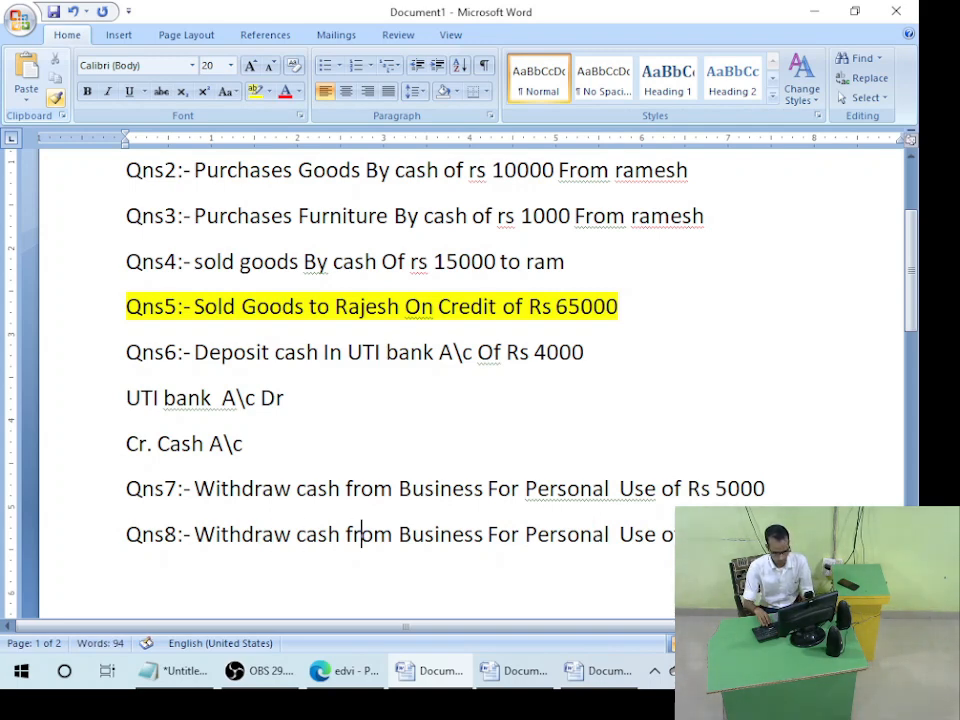
pyautogui.press('Left')
pyautogui.press('Left')
pyautogui.press('Left')
pyautogui.press('Left')
pyautogui.press('Left')
pyautogui.press('Left')
pyautogui.press('Left')
pyautogui.press('Left')
pyautogui.press('Left')
pyautogui.press('Left')
pyautogui.press('Left')
pyautogui.press('Left')
pyautogui.press('Left')
pyautogui.press('Left')
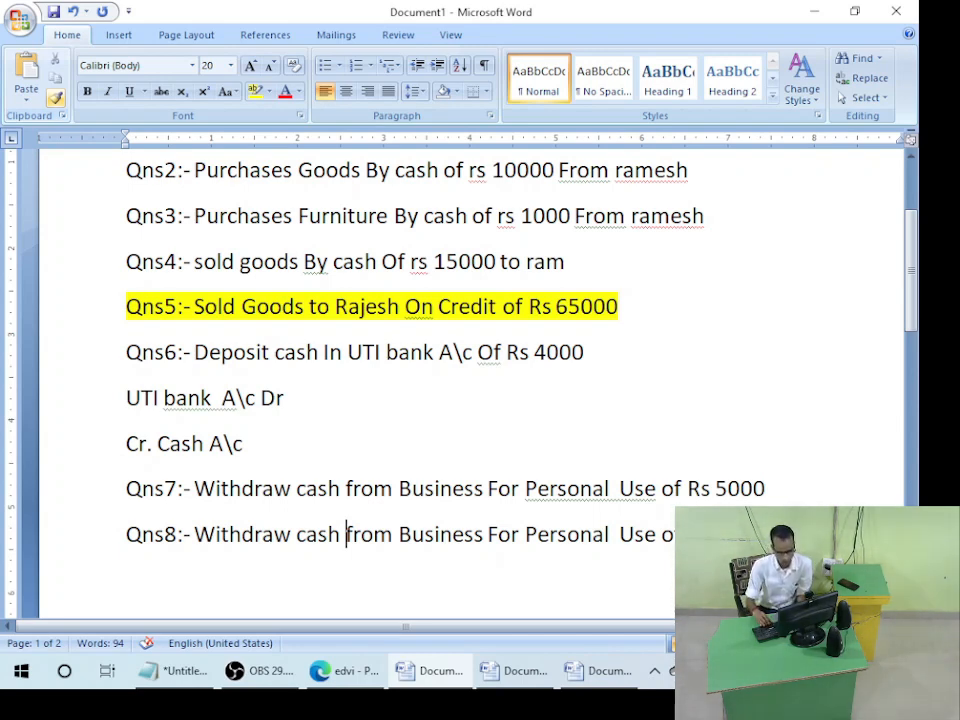
pyautogui.press('Right')
pyautogui.press('Right')
pyautogui.press('Right')
pyautogui.press('Right')
pyautogui.press('Right')
pyautogui.press('Right')
pyautogui.press('Right')
pyautogui.press('Right')
pyautogui.press('Right')
pyautogui.press('Right')
pyautogui.press('Right')
pyautogui.press('Right')
pyautogui.press('Right')
pyautogui.press('Delete')
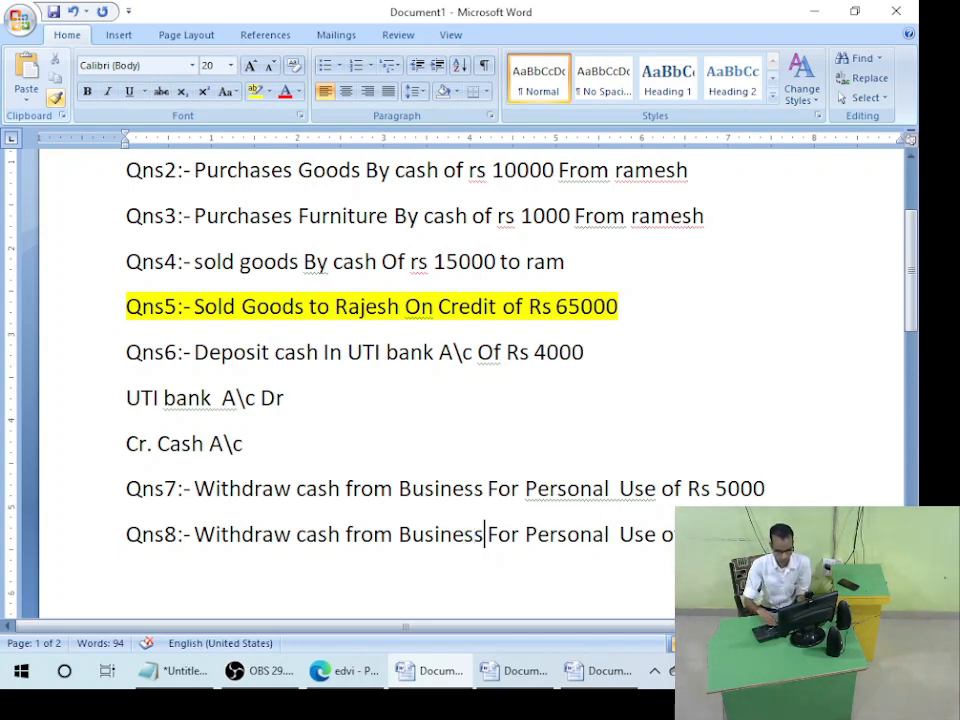
pyautogui.press('BackSpace')
pyautogui.press('BackSpace')
pyautogui.press('BackSpace')
pyautogui.press('BackSpace')
pyautogui.press('BackSpace')
pyautogui.press('BackSpace')
pyautogui.press('BackSpace')
pyautogui.press('BackSpace')
pyautogui.write('Bank')
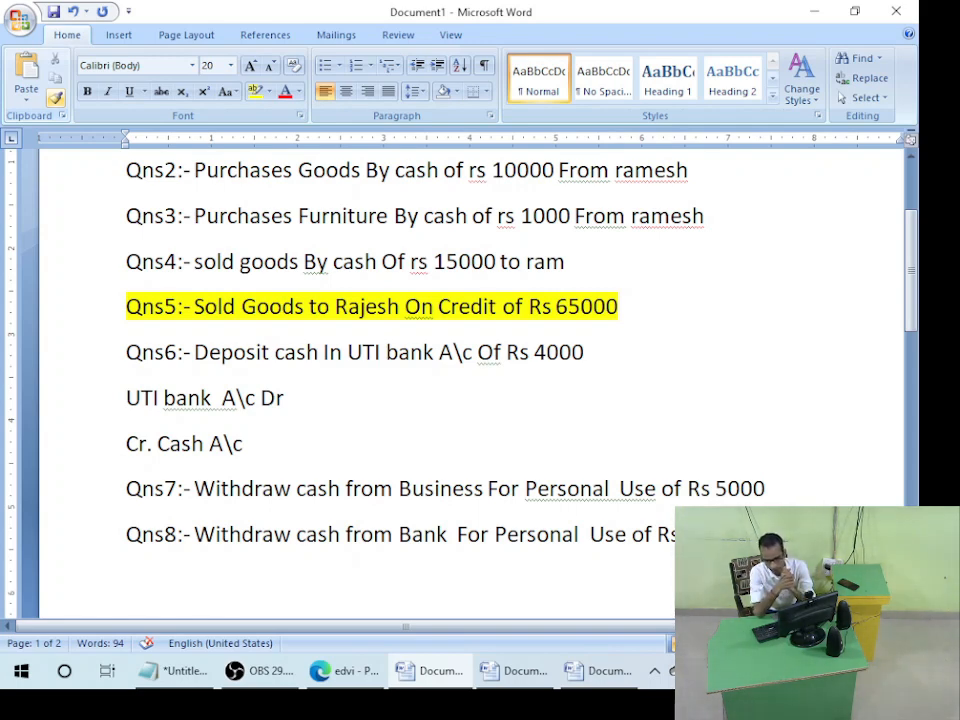
# - In Document2, enter "By Drawings A\c" in the fifth credit-side Particulars cell with 5000 under Bank
pyautogui.hotkey('alt', 'Tab')
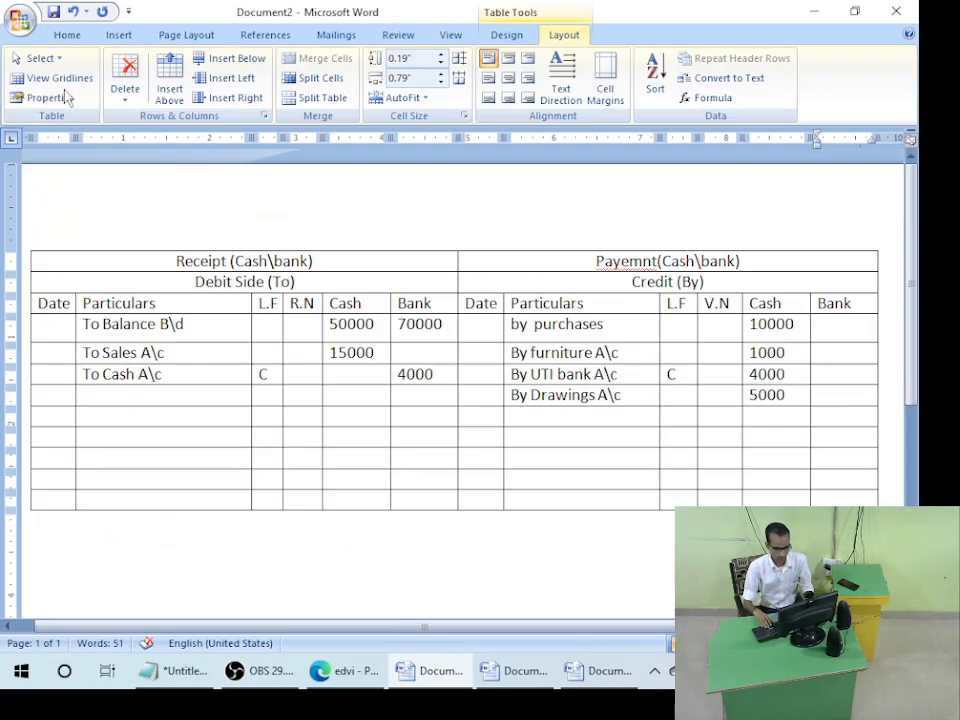
pyautogui.press('Down')
pyautogui.press('Left')
pyautogui.press('Left')
pyautogui.press('Left')
pyautogui.press('Left')
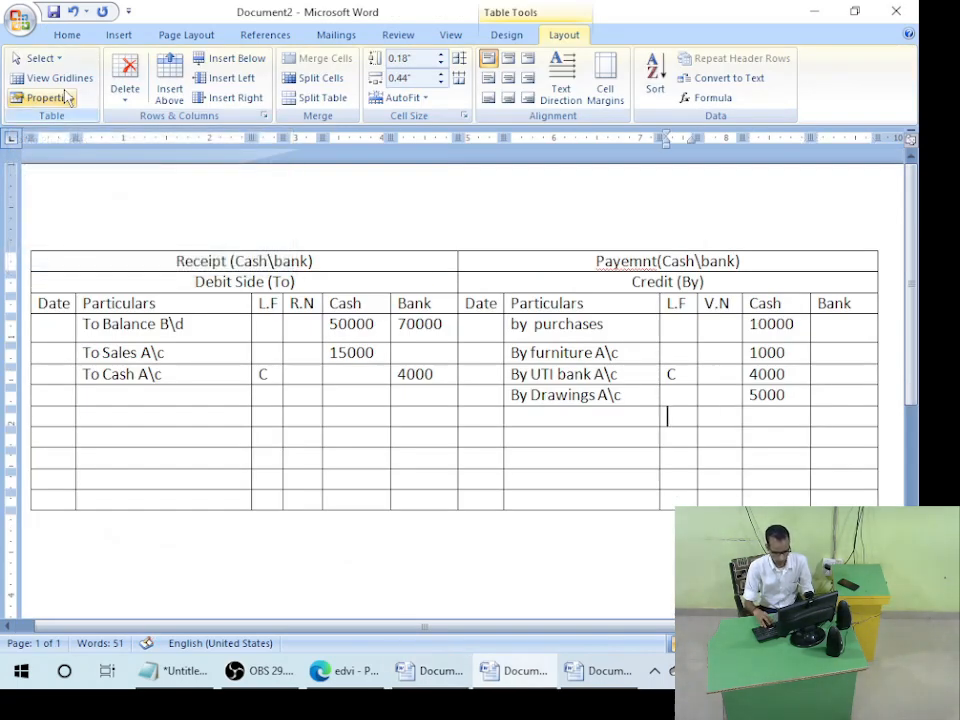
pyautogui.write('By Drawi')
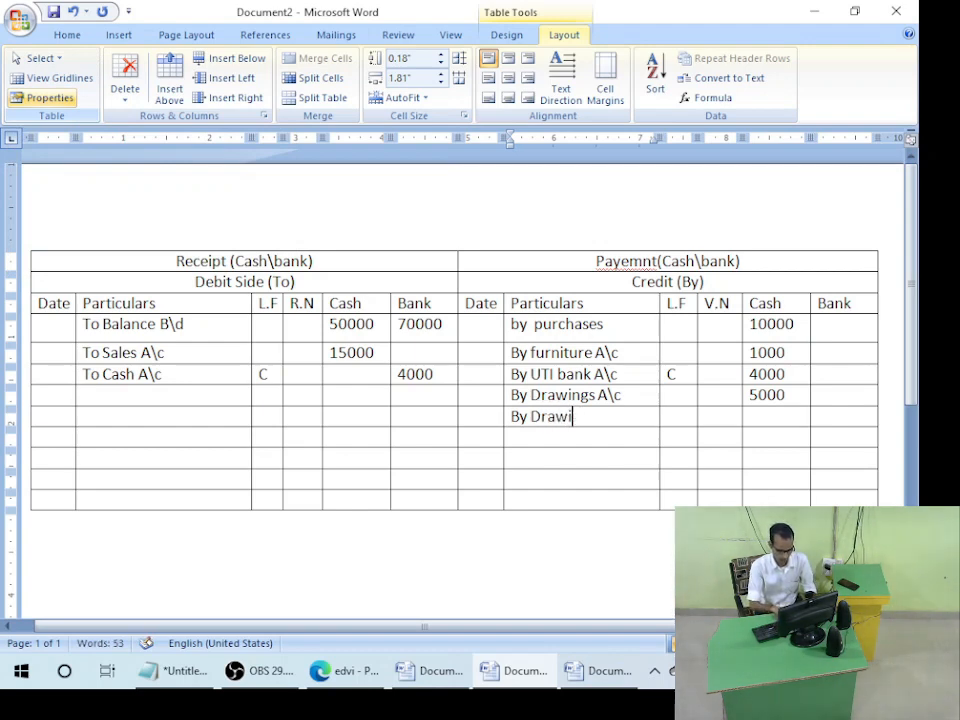
pyautogui.write('ngs A\\c')
pyautogui.press('Right')
pyautogui.press('Right')
pyautogui.press('Right')
pyautogui.press('Right')
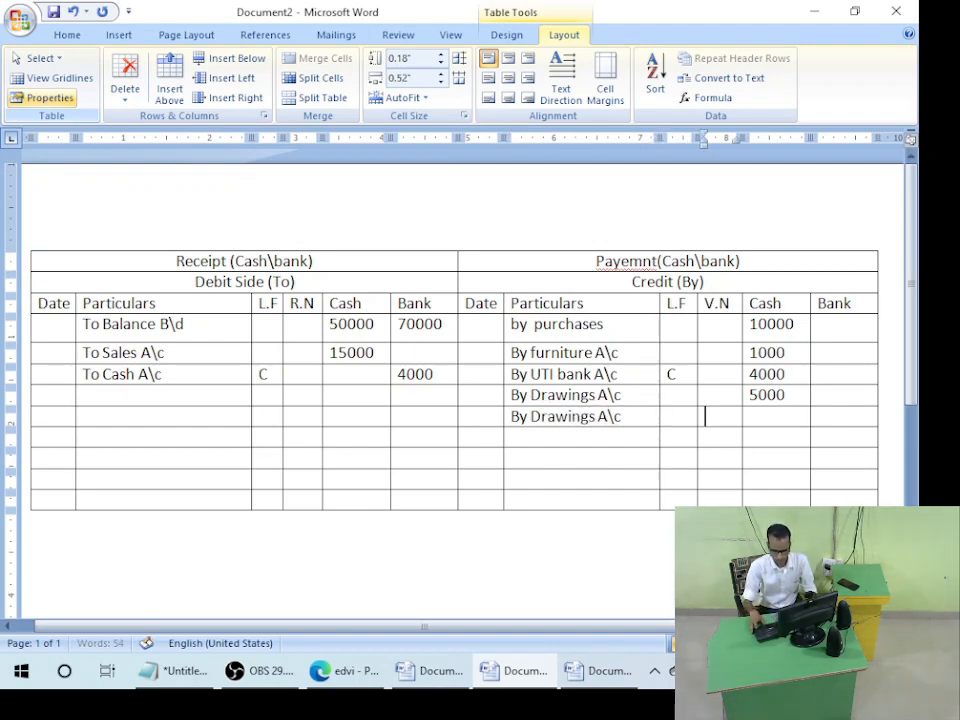
pyautogui.write('5000')
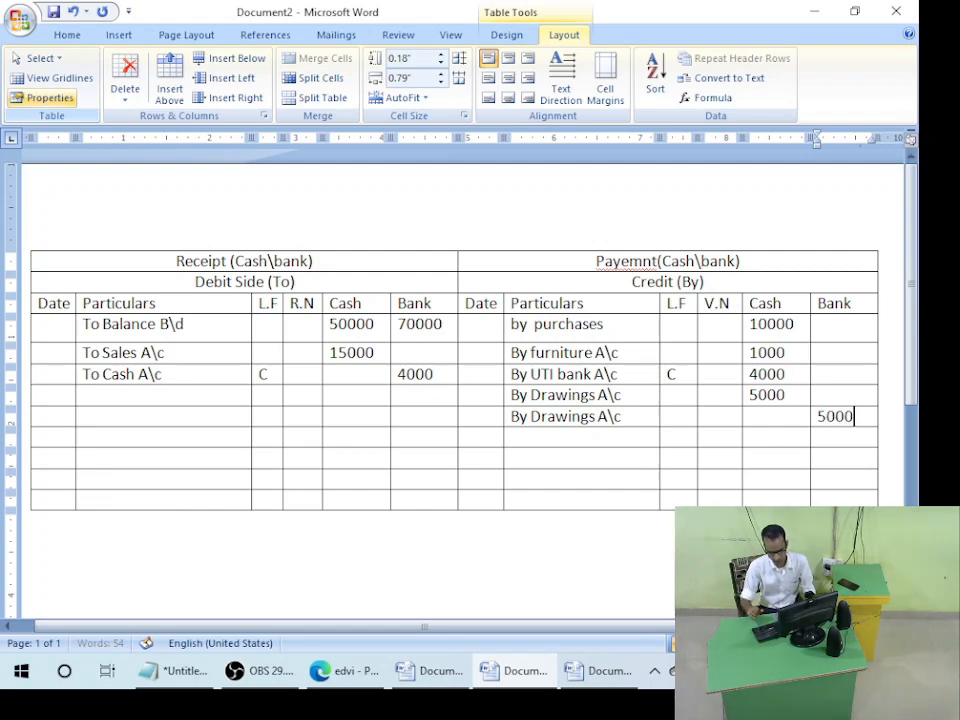
# - Return to Document1 and add another copy of the Qns7 line below Qns8
pyautogui.hotkey('alt', 'Tab')
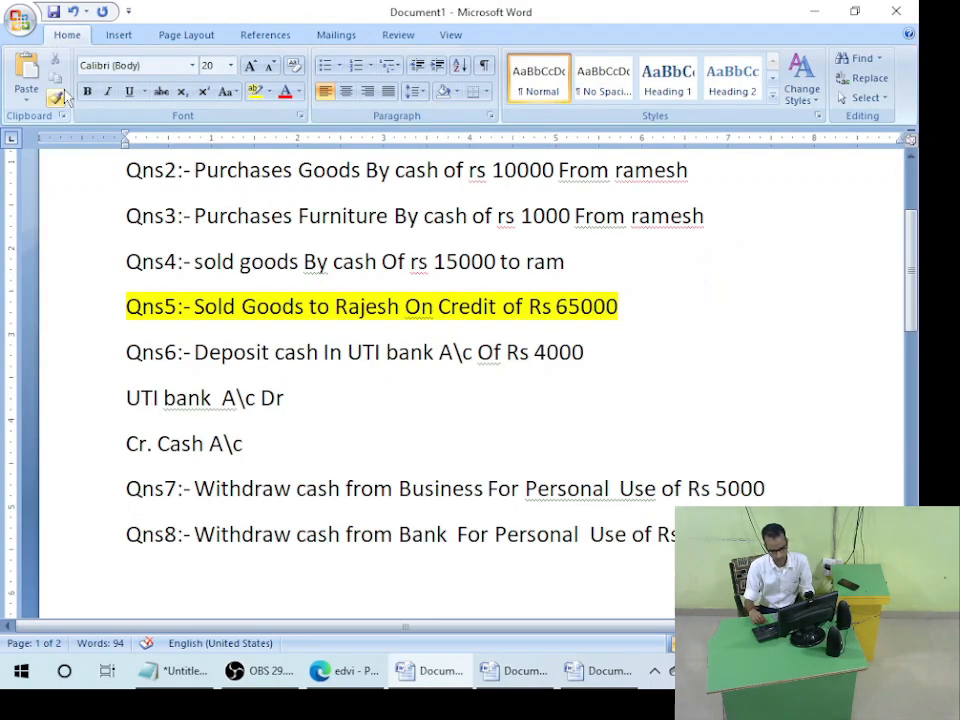
pyautogui.write('Qns7:- Withdraw cash from Business For Personal  Use of Rs 5000')
pyautogui.press('Up')
pyautogui.press('Up')
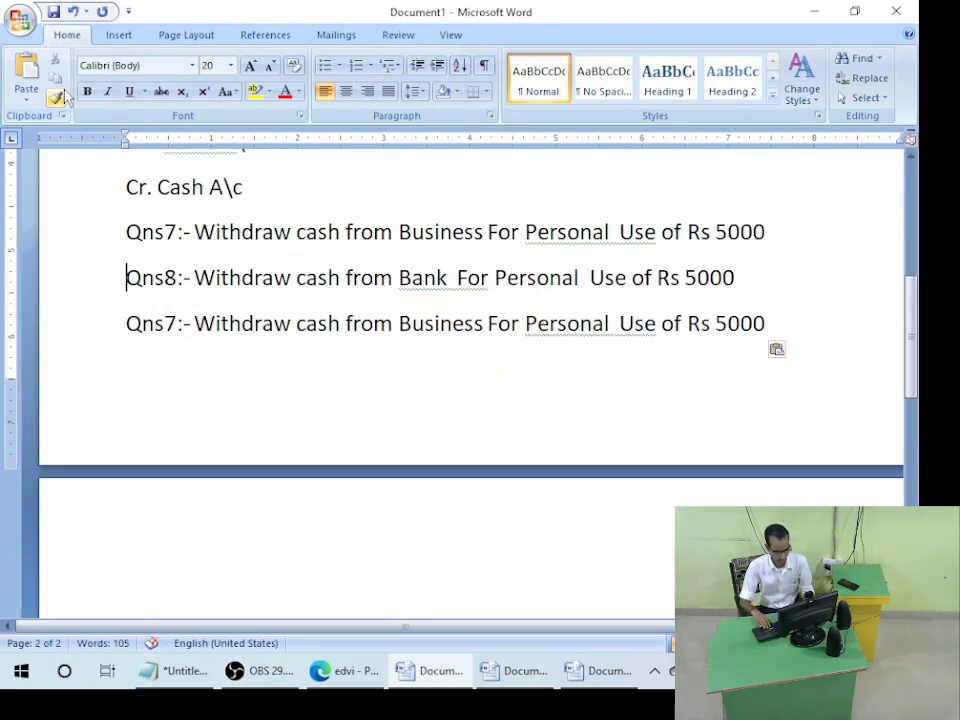
pyautogui.press('Down')
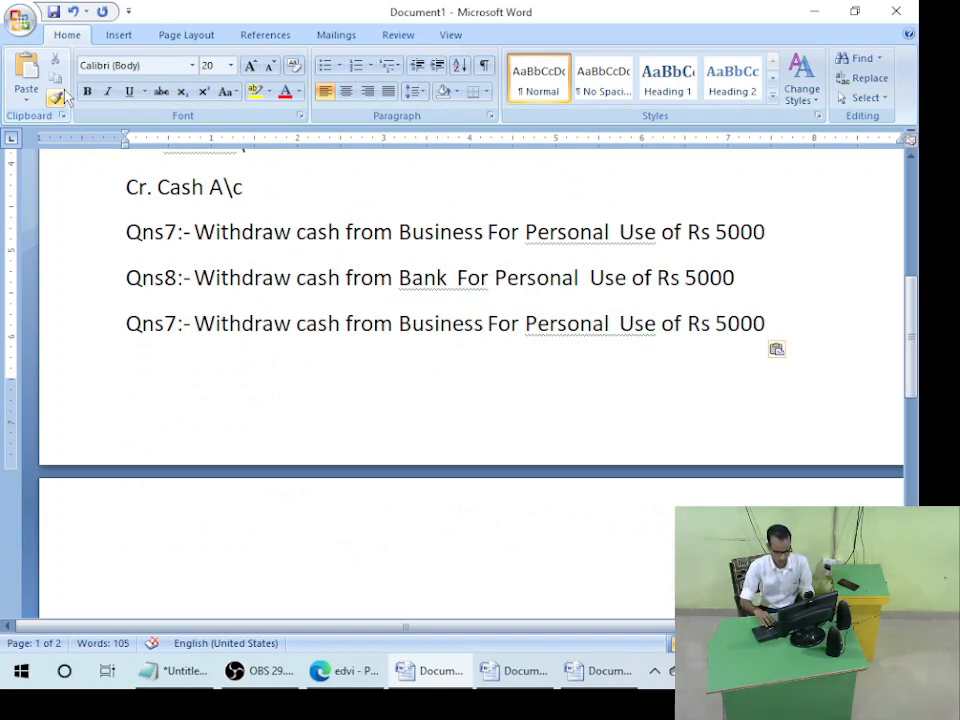
# - Replace "Personal" with "office" in the newly added Qns7 line below Qns8
pyautogui.press('Left')
pyautogui.press('Left')
pyautogui.press('Left')
pyautogui.press('Left')
pyautogui.press('Left')
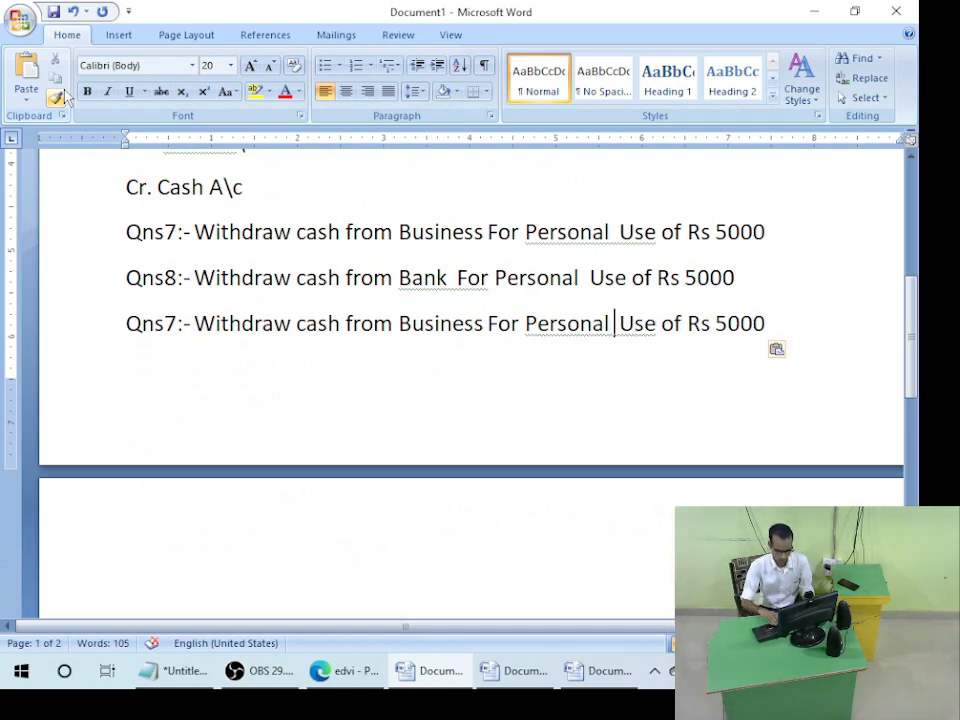
pyautogui.press('BackSpace')
pyautogui.press('BackSpace')
pyautogui.press('BackSpace')
pyautogui.press('BackSpace')
pyautogui.press('BackSpace')
pyautogui.press('BackSpace')
pyautogui.press('BackSpace')
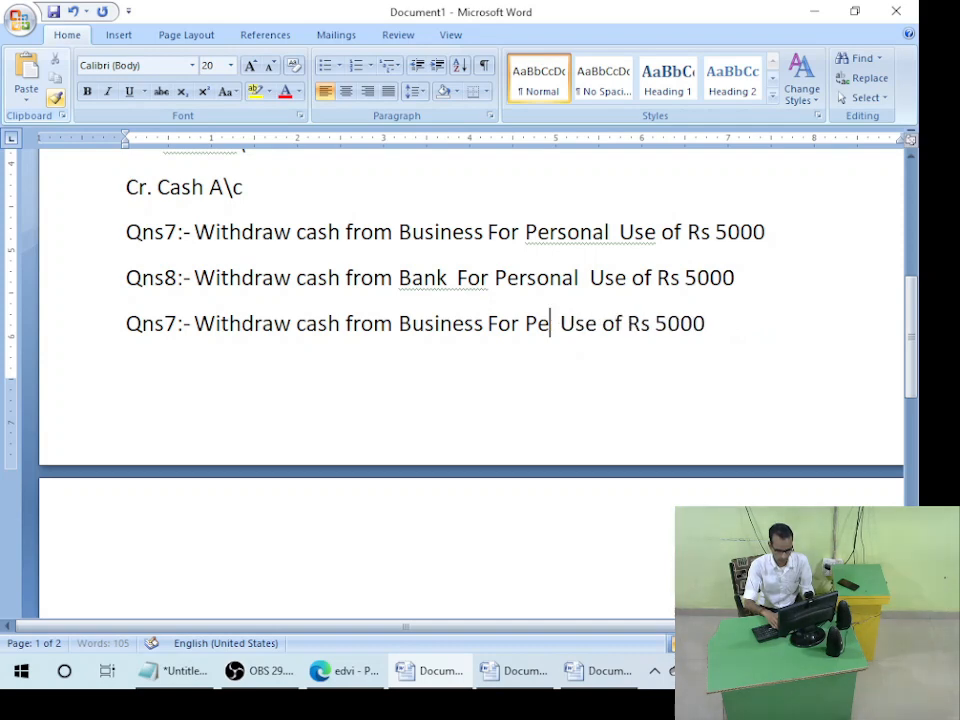
pyautogui.press('BackSpace')
pyautogui.press('BackSpace')
pyautogui.write('office')
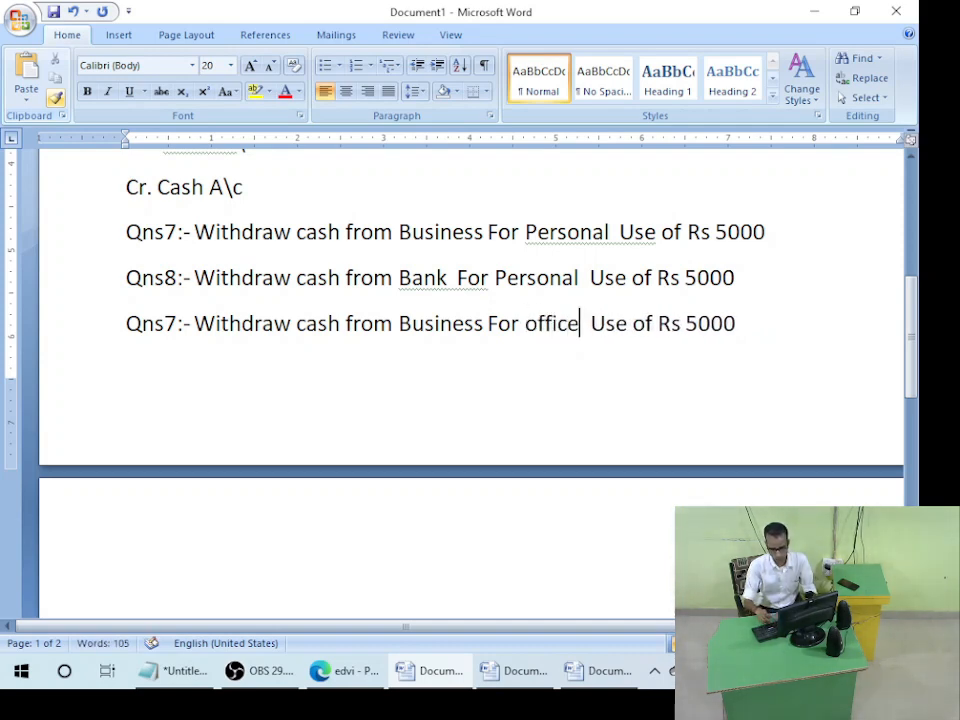
# - Replace "Business" with "Bank" in the office-use question line
pyautogui.press('End')
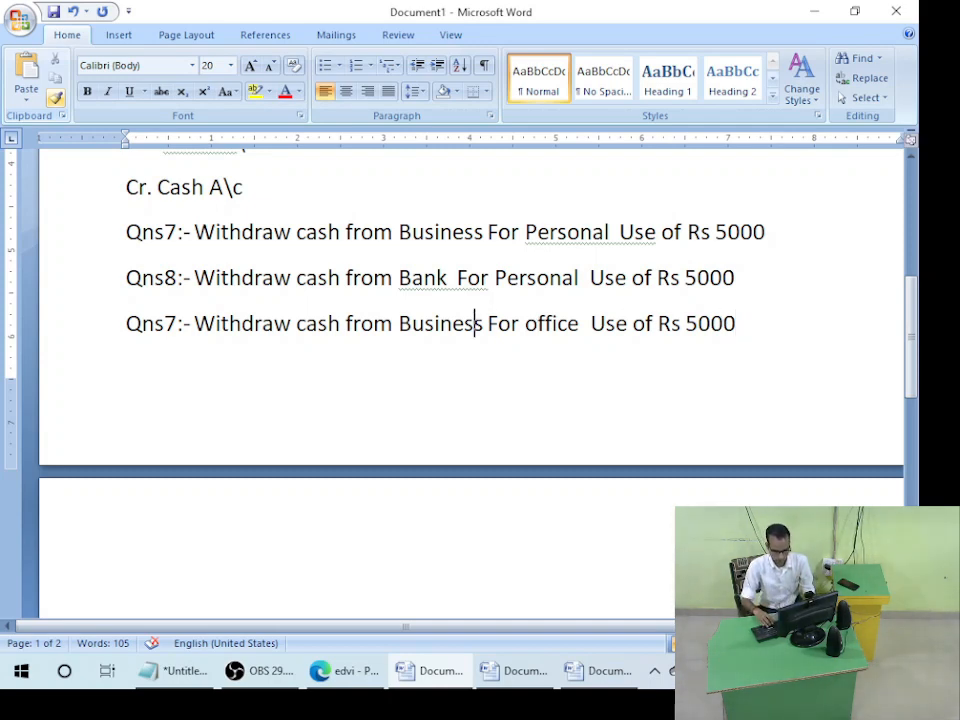
pyautogui.press('BackSpace')
pyautogui.press('BackSpace')
pyautogui.press('BackSpace')
pyautogui.press('BackSpace')
pyautogui.press('BackSpace')
pyautogui.press('BackSpace')
pyautogui.press('BackSpace')
pyautogui.press('BackSpace')
pyautogui.write('Bank')
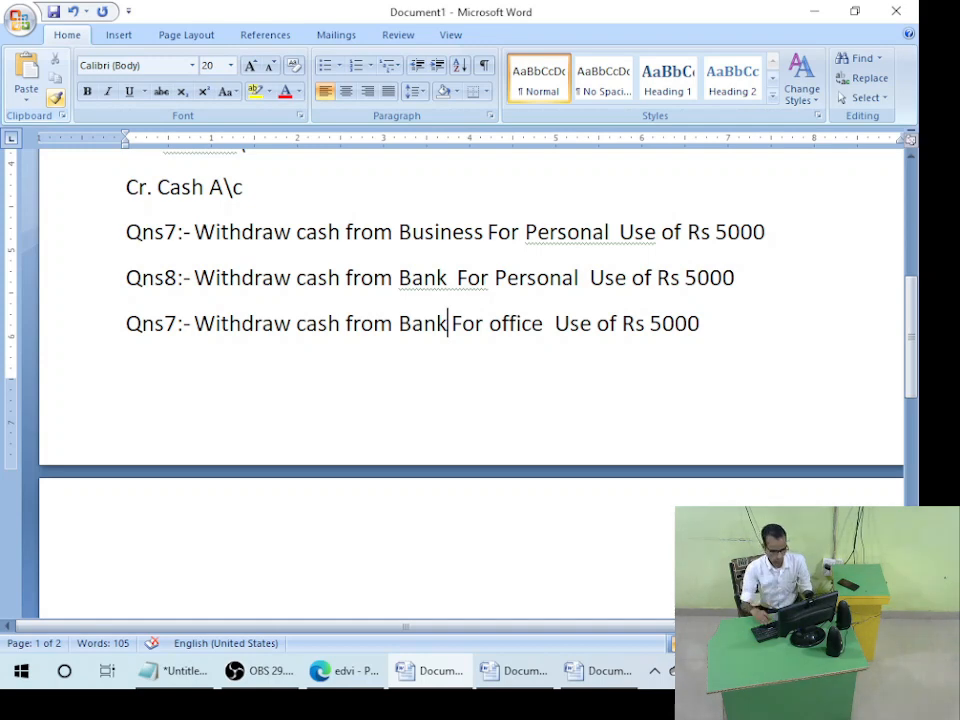
# - In Document2, enter "By cash A\c" in the sixth credit-side Particulars cell of the cash book
pyautogui.hotkey('alt', 'Tab')
pyautogui.press('Tab')
pyautogui.press('Tab')
pyautogui.press('Tab')
pyautogui.press('Tab')
pyautogui.press('Tab')
pyautogui.press('Tab')
pyautogui.press('Tab')
pyautogui.press('Tab')
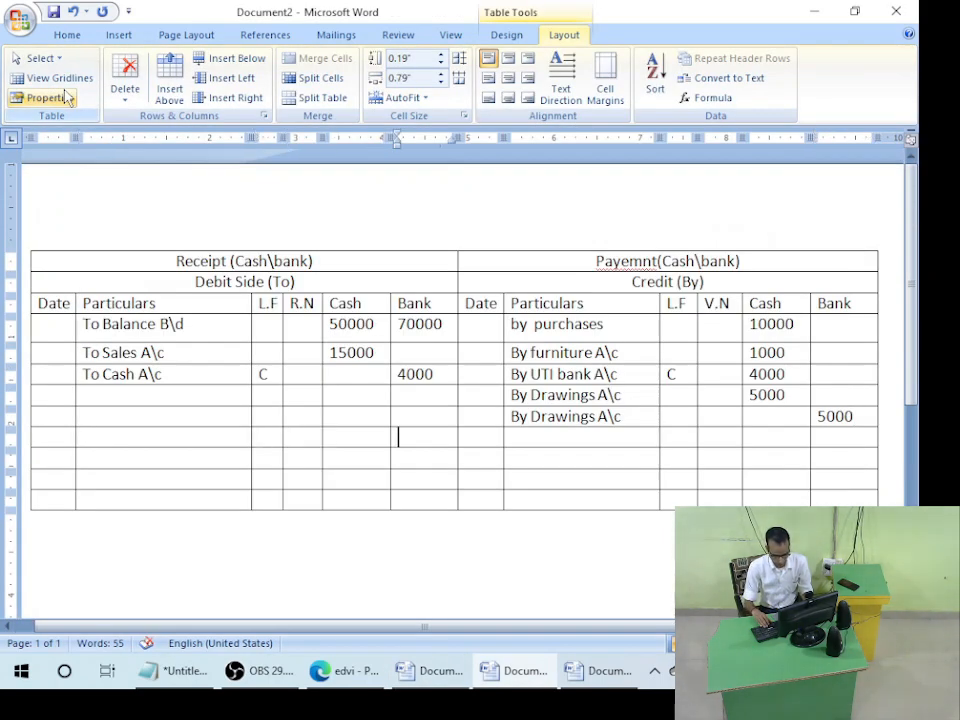
pyautogui.write('By cash A\\c')
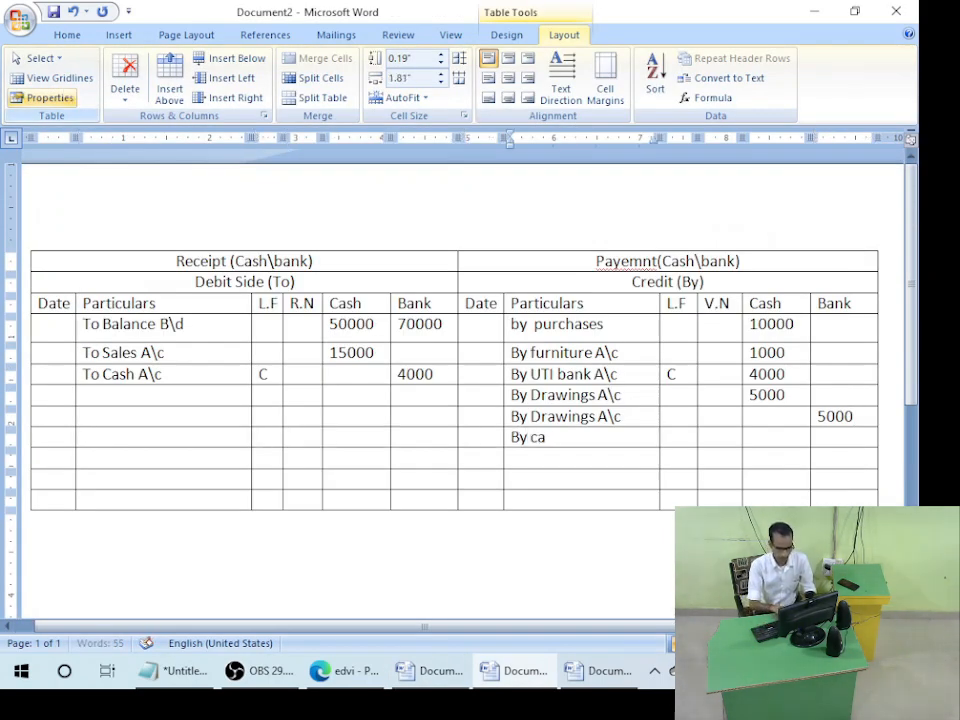
# - Enter 5000 under Bank in the "By cash A\c" row
pyautogui.press('Tab')
pyautogui.press('Tab')
pyautogui.press('Tab')
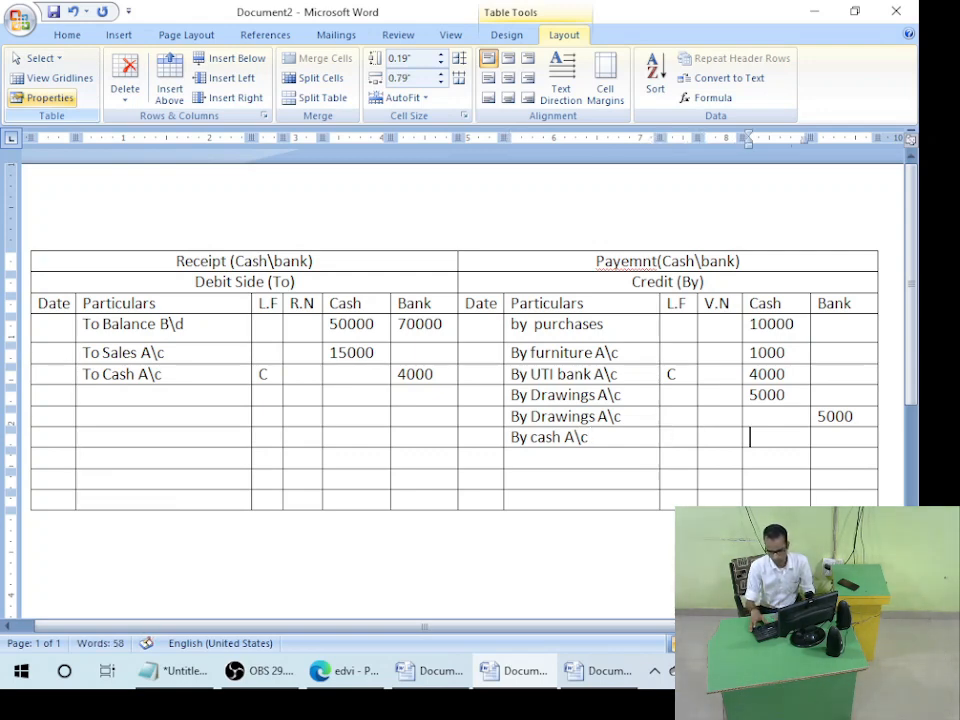
pyautogui.press('Tab')
pyautogui.write('5000')
pyautogui.press('Down')
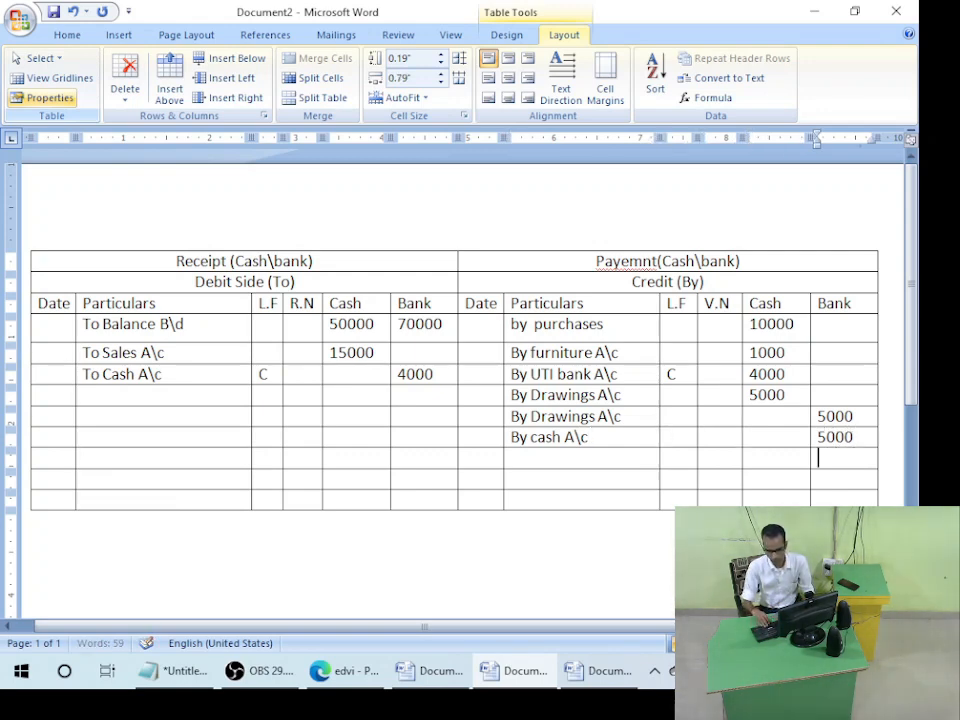
# - Enter "To UTI bank A\c" in the fourth debit-side Particulars cell, below "To Cash A\c"
pyautogui.hotkey('shift', 'Tab')
pyautogui.hotkey('shift', 'Tab')
pyautogui.hotkey('shift', 'Tab')
pyautogui.hotkey('shift', 'Tab')
pyautogui.hotkey('shift', 'Tab')
pyautogui.hotkey('shift', 'Tab')
pyautogui.hotkey('shift', 'Tab')
pyautogui.hotkey('shift', 'Tab')
pyautogui.hotkey('shift', 'Tab')
pyautogui.hotkey('shift', 'Tab')
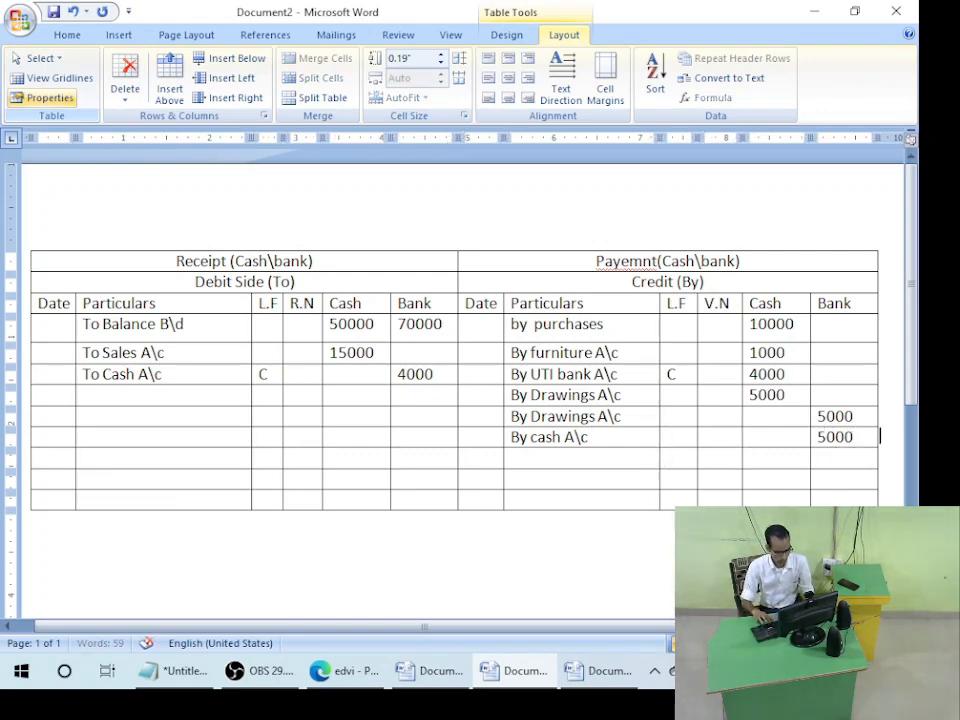
pyautogui.hotkey('shift', 'Tab')
pyautogui.press('Up')
pyautogui.press('Right')
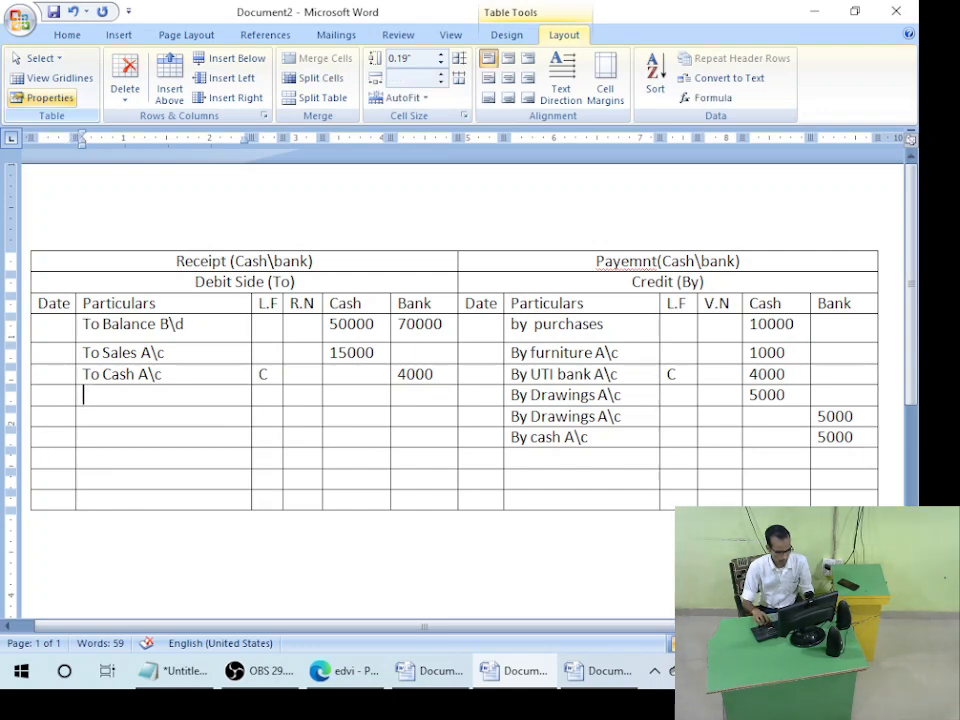
pyautogui.write('To UTI ')
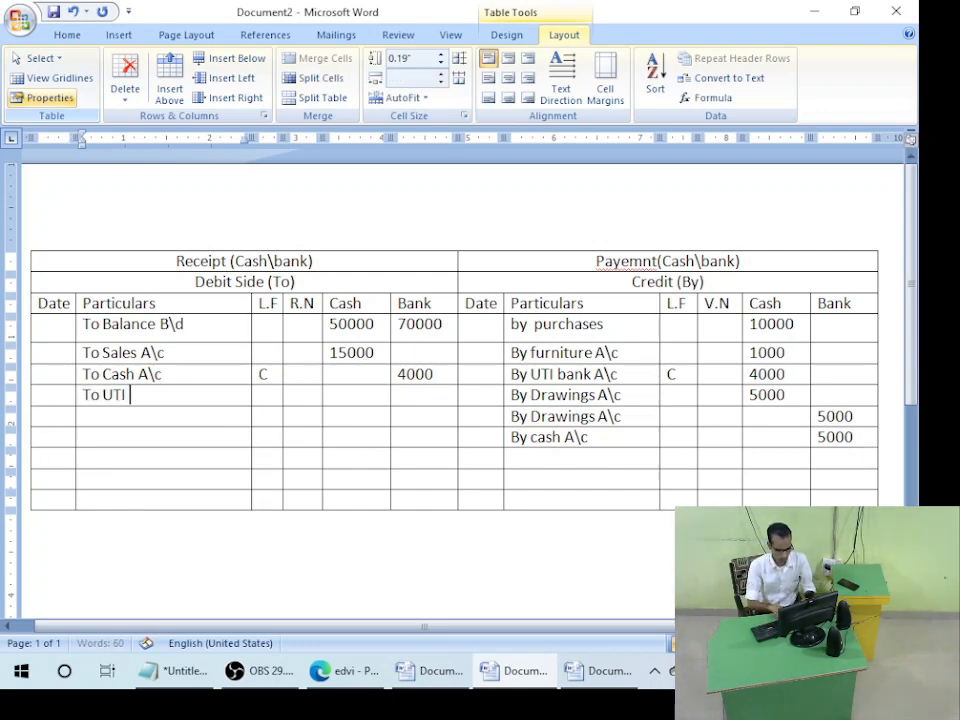
pyautogui.write('bank A\\c')
# - Fill in the "To UTI bank A\c" entry with 5000 under Cash and the contra mark C under L.F
pyautogui.press('Tab')
pyautogui.press('Tab')
pyautogui.press('Tab')
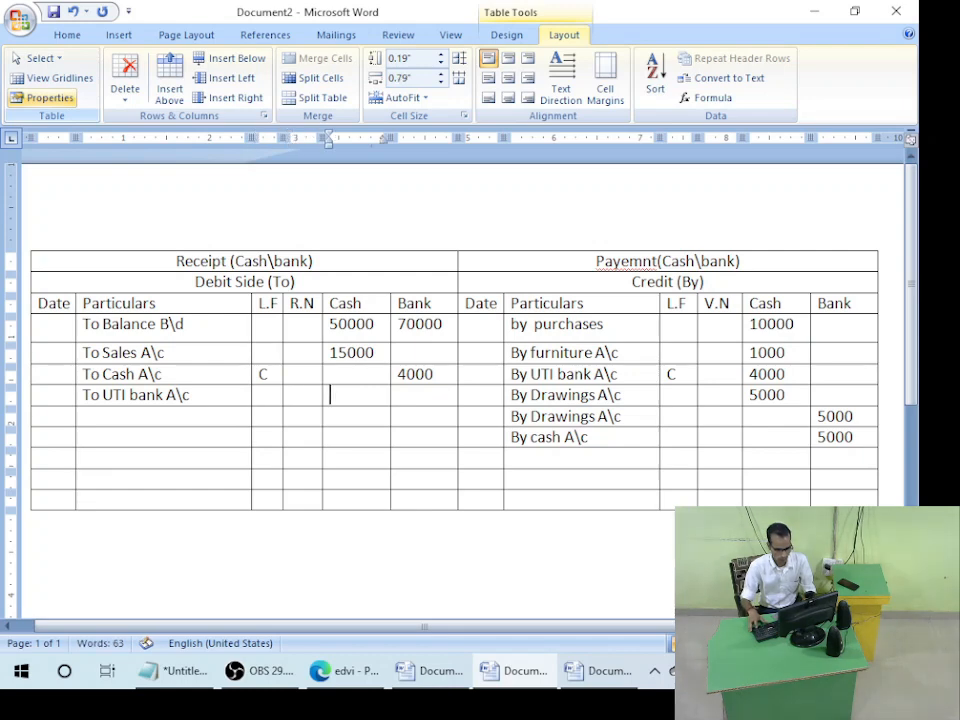
pyautogui.write('5000')
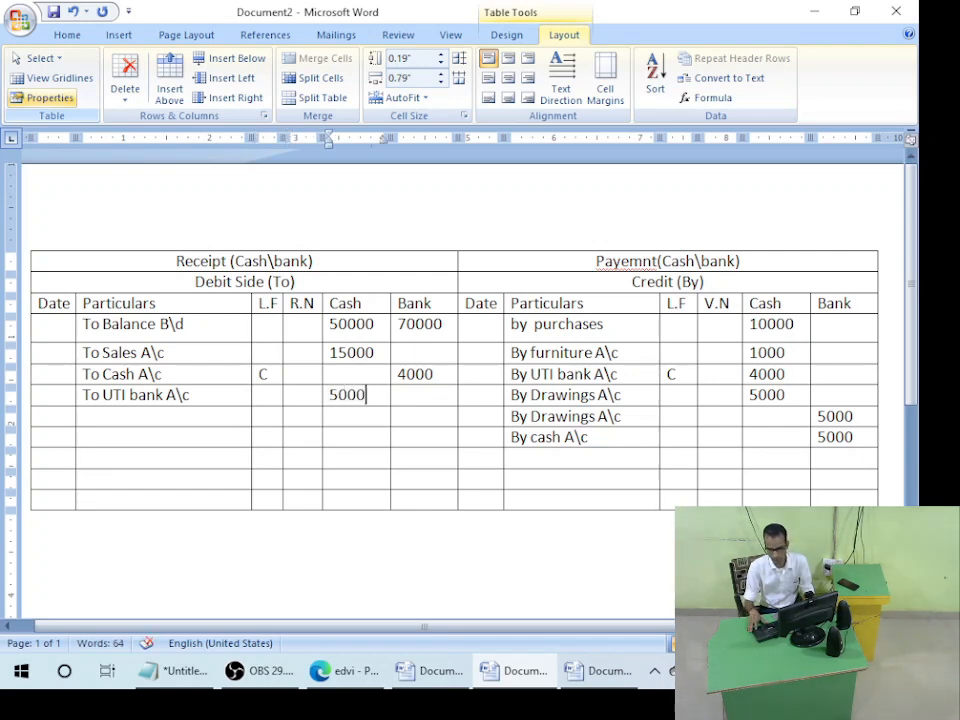
pyautogui.press('Left')
pyautogui.press('Left')
pyautogui.press('Left')
pyautogui.press('Left')
pyautogui.press('Left')
pyautogui.press('Left')
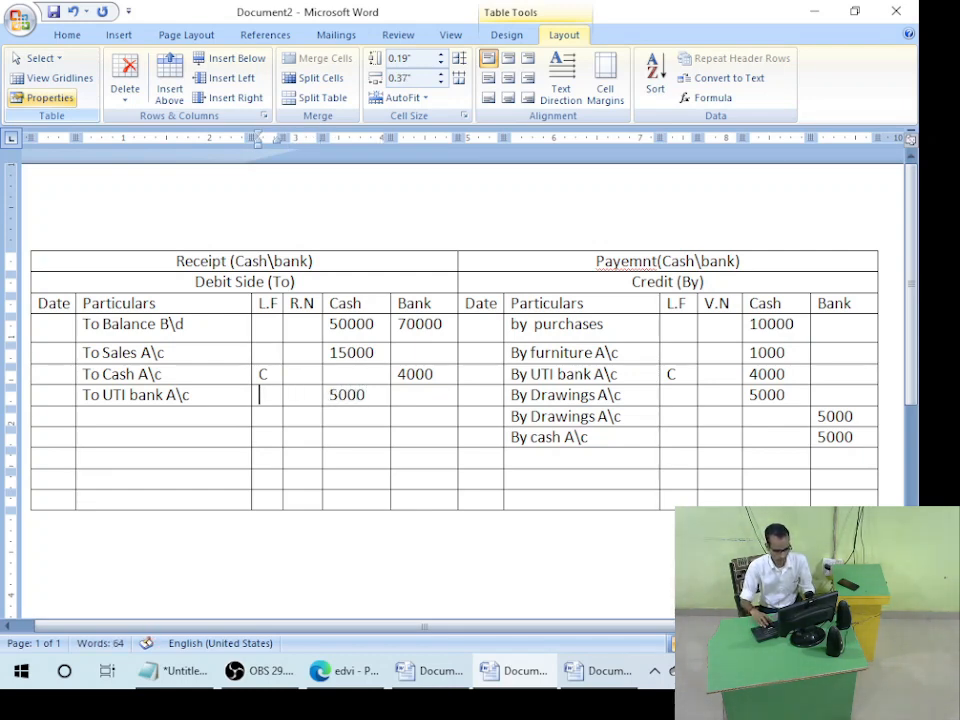
pyautogui.write('C')
# - Enter the contra mark C in the credit-side L.F cell of the "By cash A\c" row
pyautogui.press('Tab')
pyautogui.press('Tab')
pyautogui.press('Tab')
pyautogui.press('Tab')
pyautogui.press('Tab')
pyautogui.press('Tab')
pyautogui.press('Down')
pyautogui.press('Down')
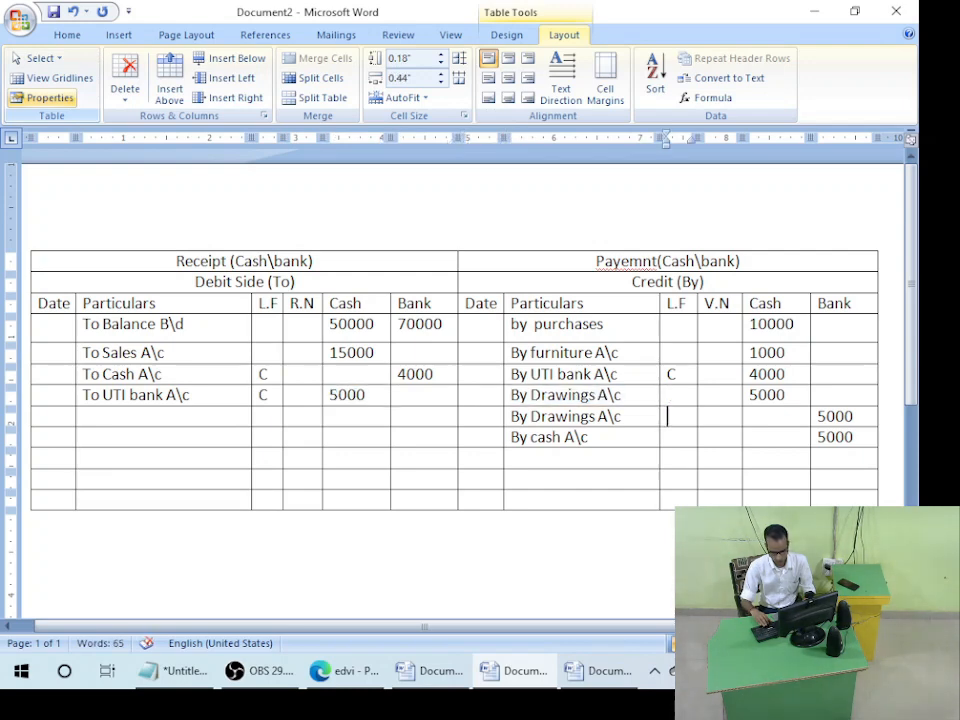
pyautogui.write('C')
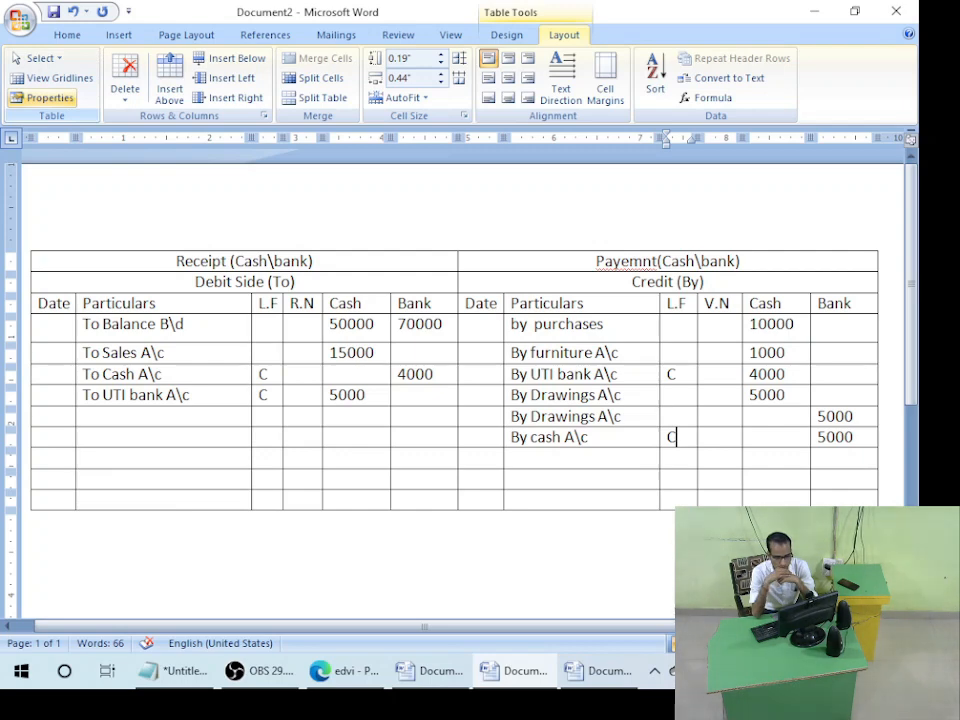
# - Return to Document1 and write the journal entry "Cash A\c Dr." and "To UTI bank A\c" at the document's end
pyautogui.hotkey('alt', 'Tab')
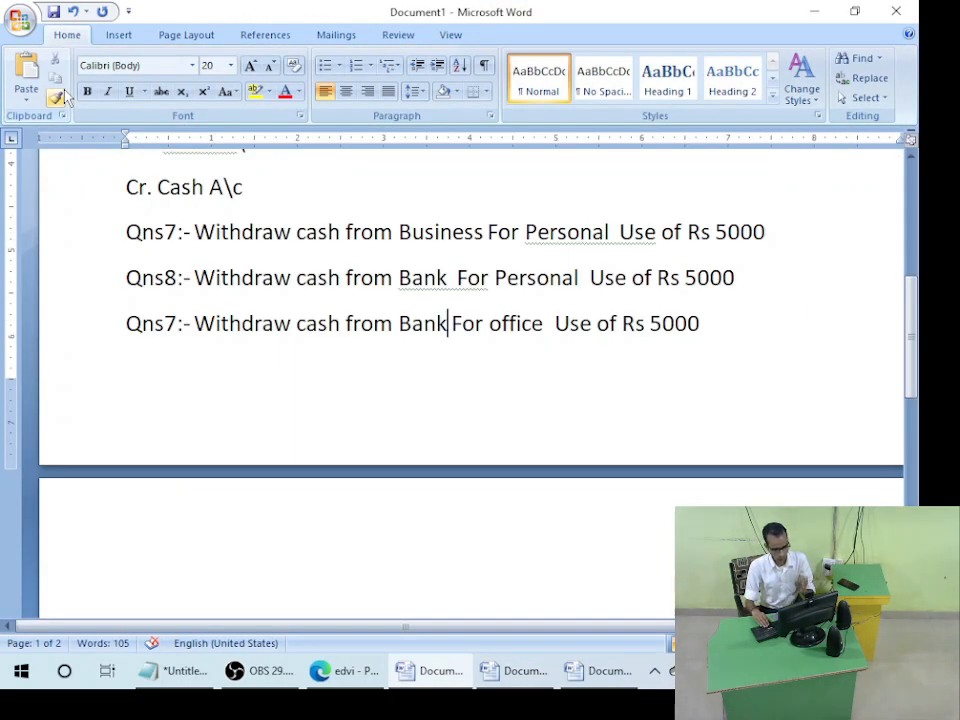
pyautogui.hotkey('ctrl', 'End')
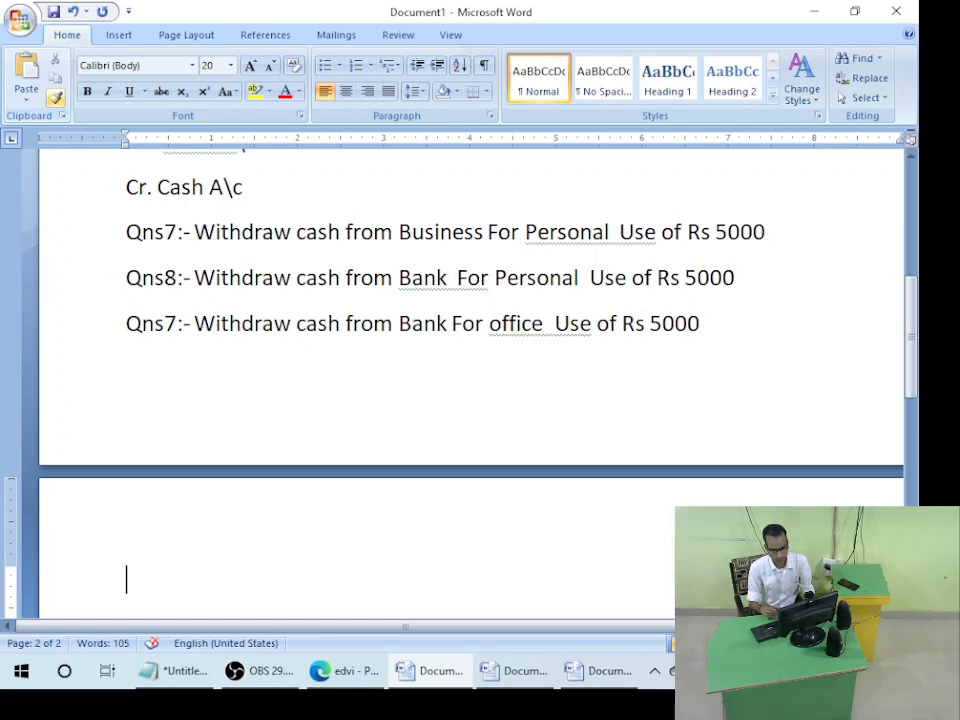
pyautogui.write('Cash A')
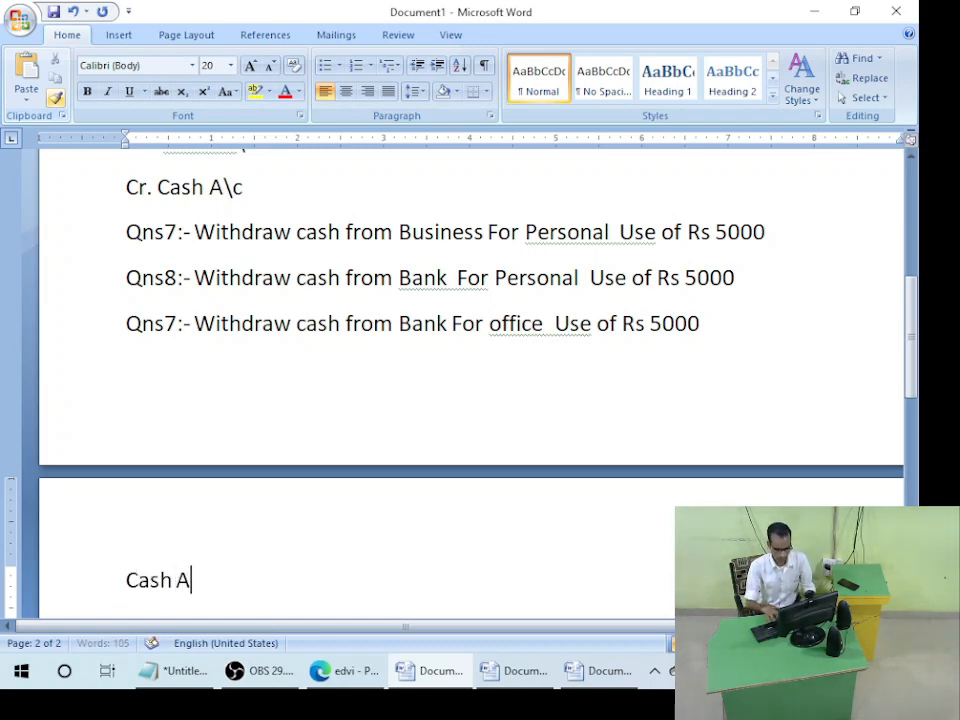
pyautogui.press('Return')
pyautogui.write('c')
pyautogui.press('BackSpace')
pyautogui.press('BackSpace')
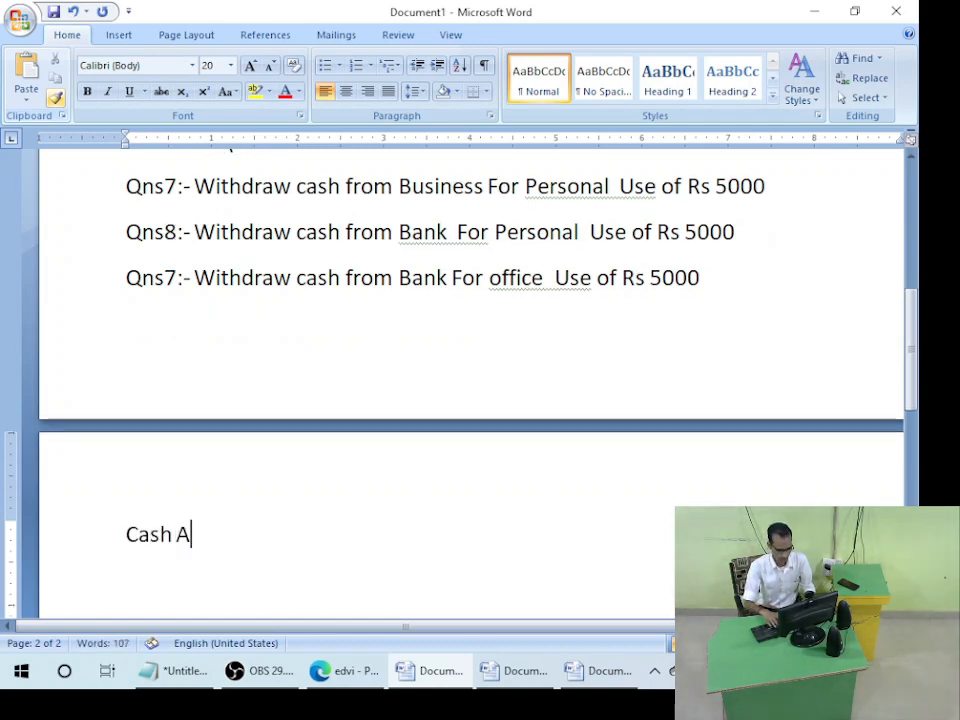
pyautogui.write('\\c Dr.')
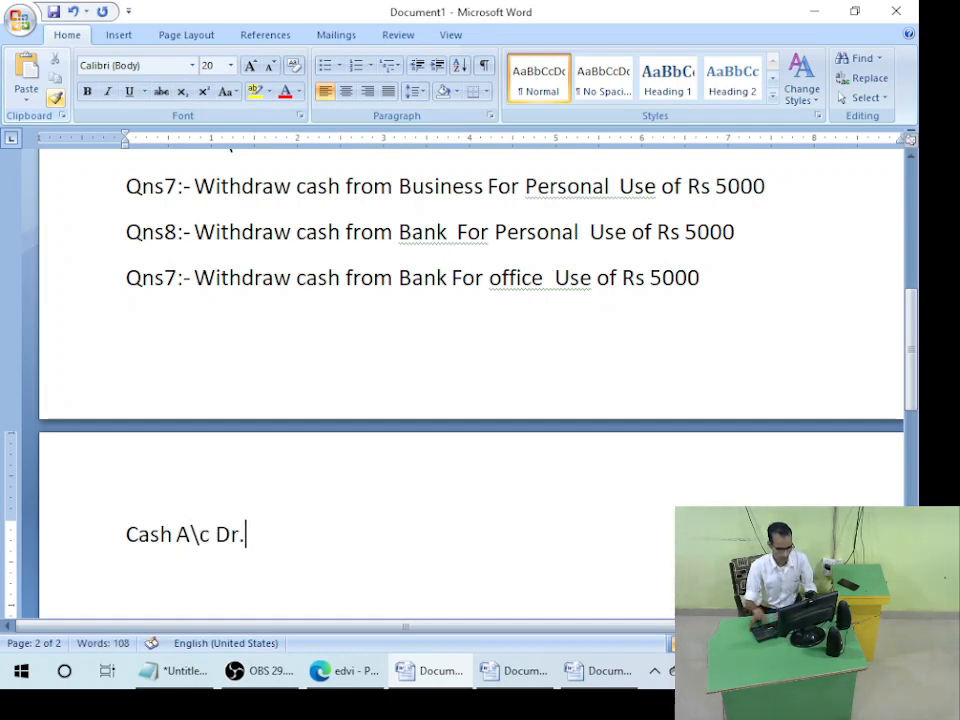
pyautogui.press('Return')
pyautogui.write('To ')
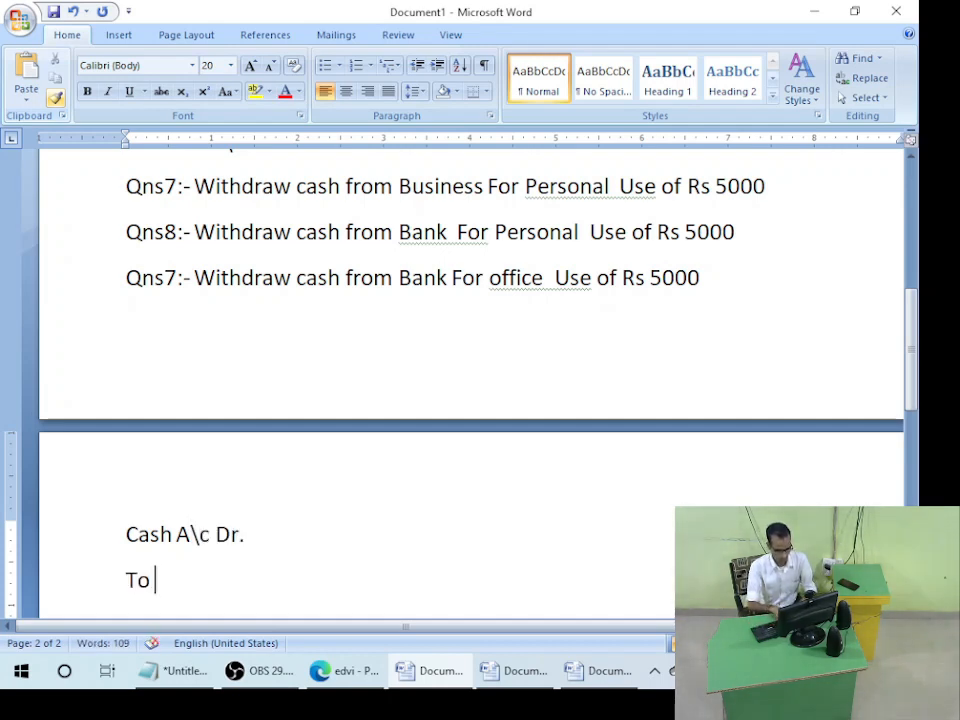
pyautogui.write('UTI bank A\\c')
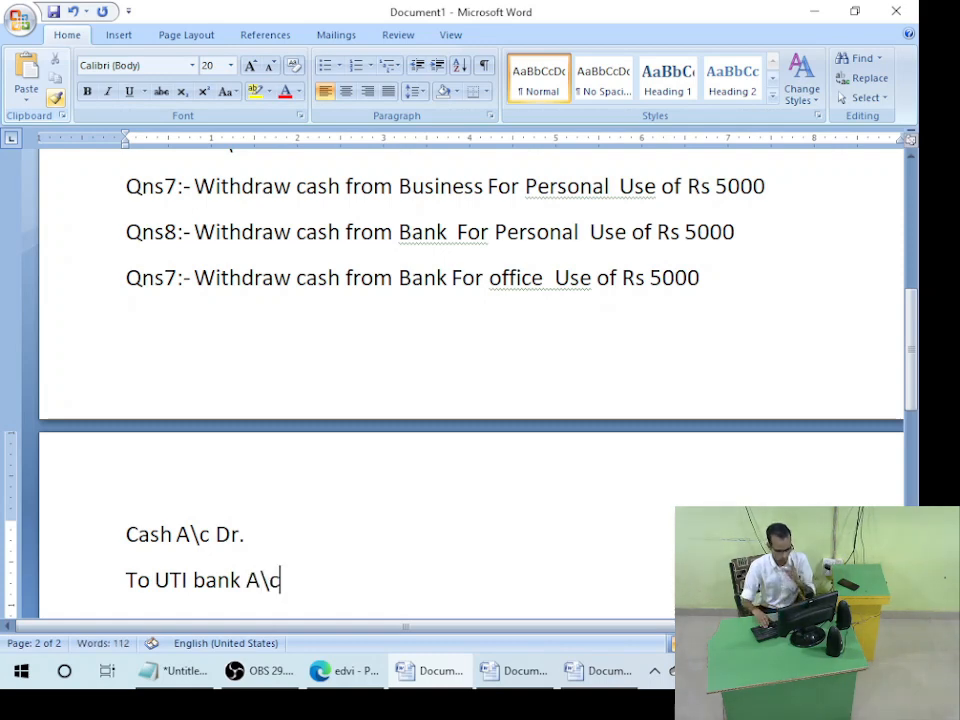
# - Compare both lines of the journal entry with the matching contra entries in Document2's cash book
pyautogui.press('Up')
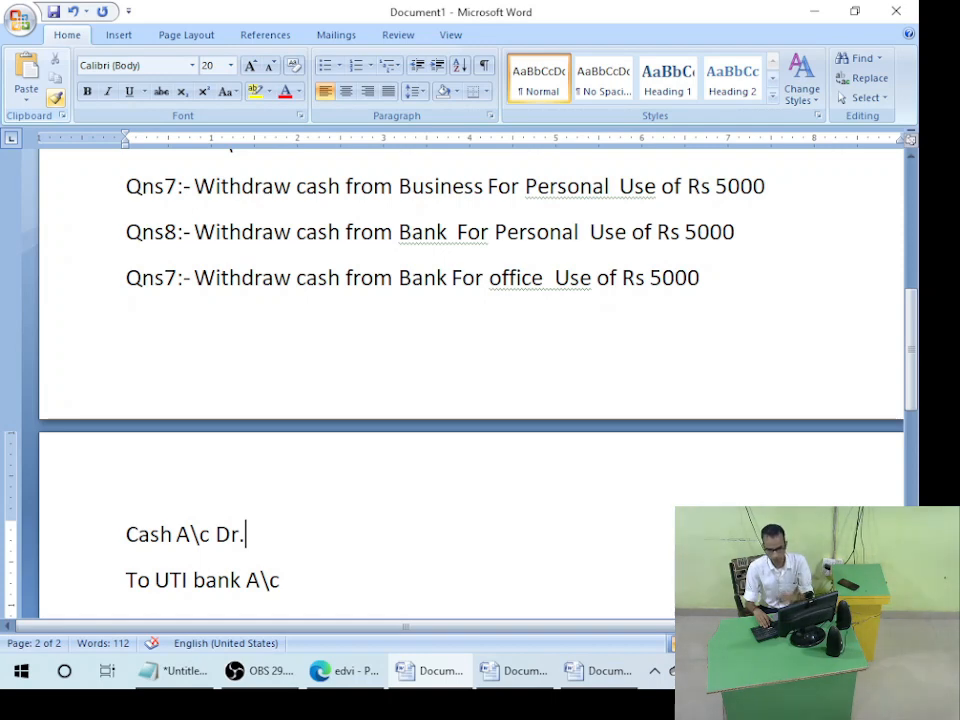
pyautogui.hotkey('alt', 'Tab')
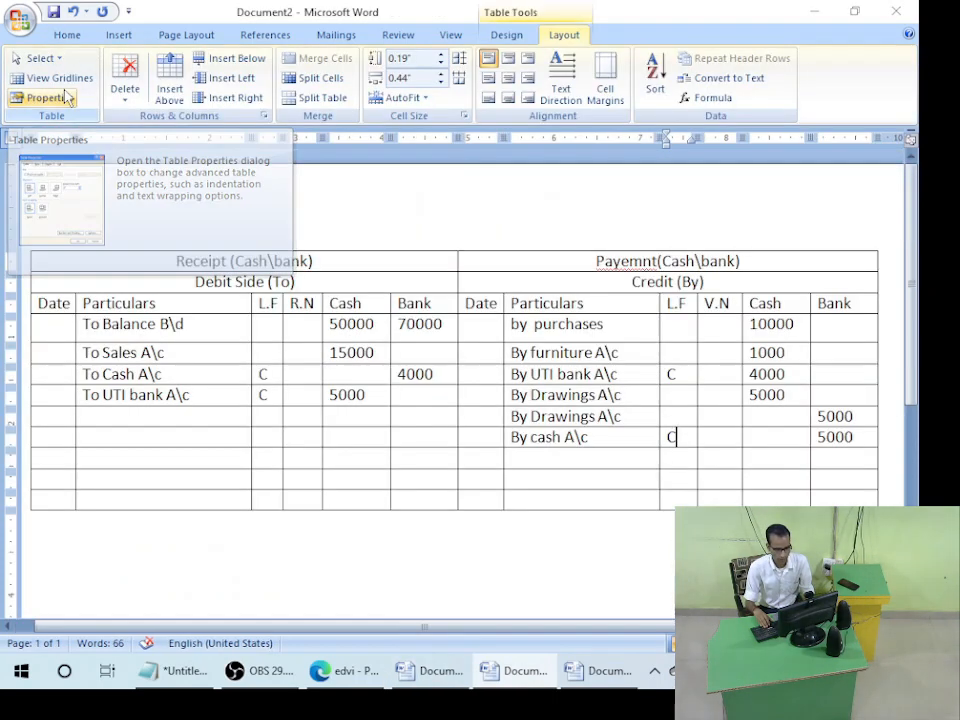
pyautogui.hotkey('alt', 'Tab')
pyautogui.press('Down')
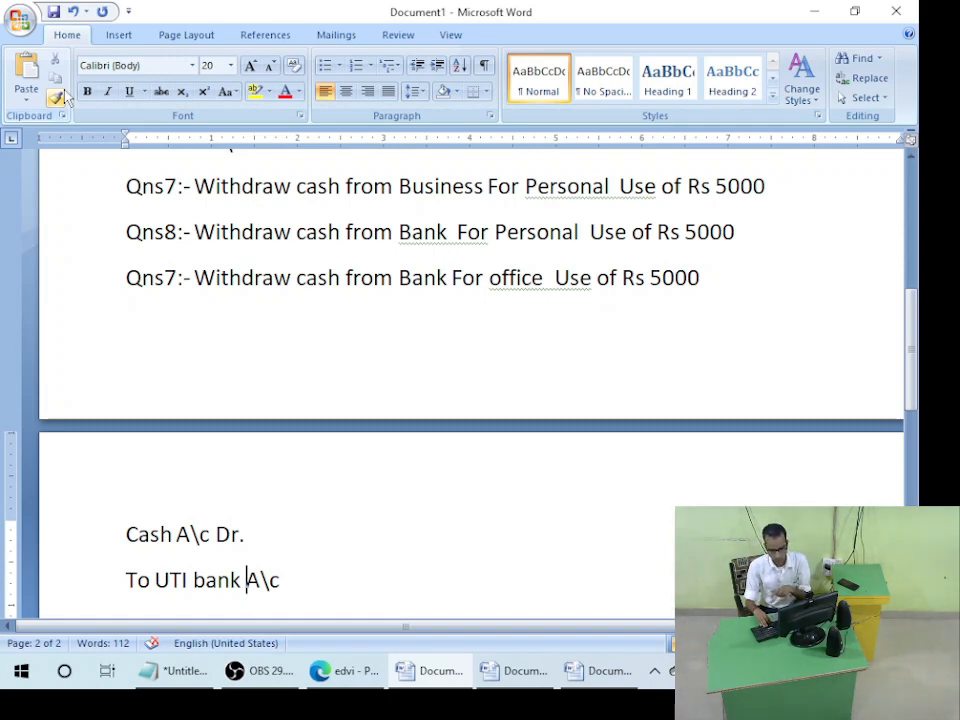
pyautogui.hotkey('alt', 'Tab')
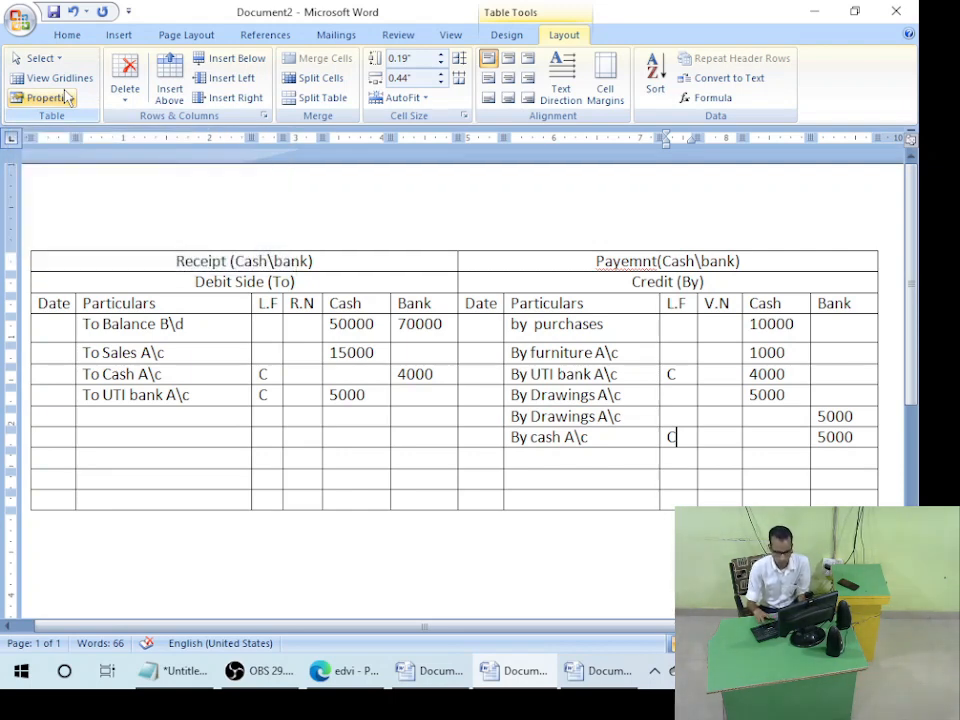
pyautogui.hotkey('alt', 'Tab')
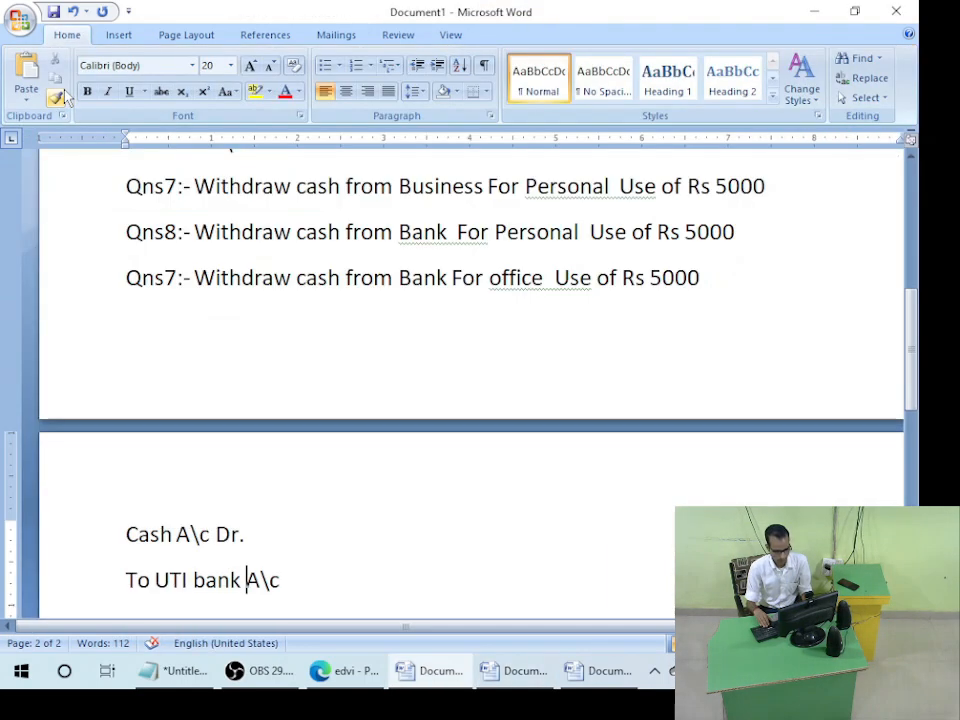
# - Add the question "Qns8:- Paid Salary exp of rs 15000 By cheque for Month of" below the "To UTI bank A\c" line and start a new paragraph
pyautogui.press('End')
pyautogui.press('Return')
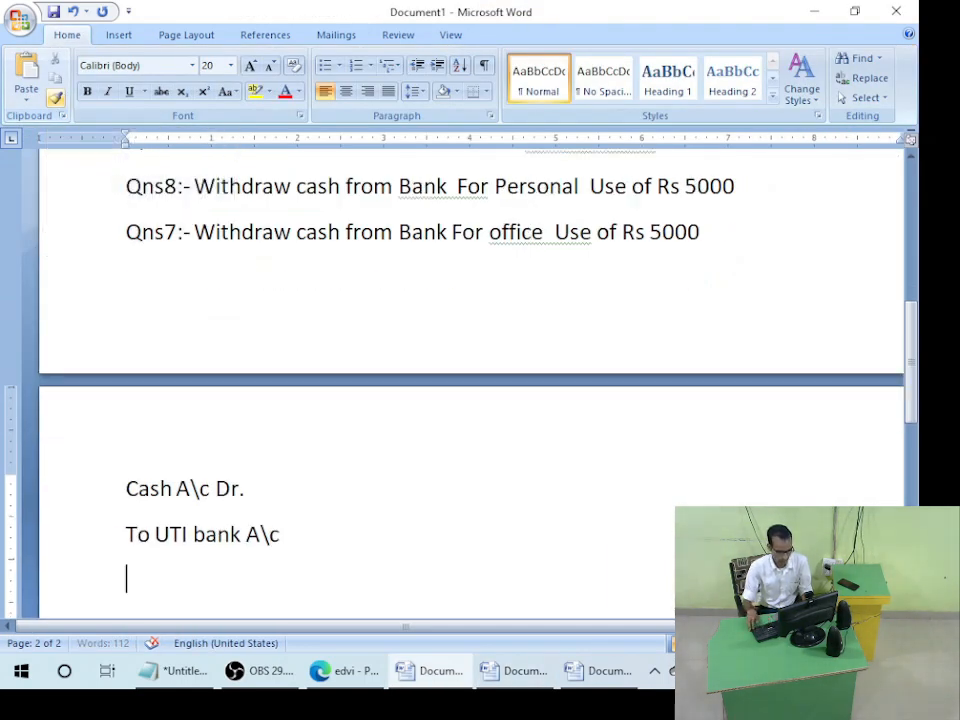
pyautogui.write('Qns8')
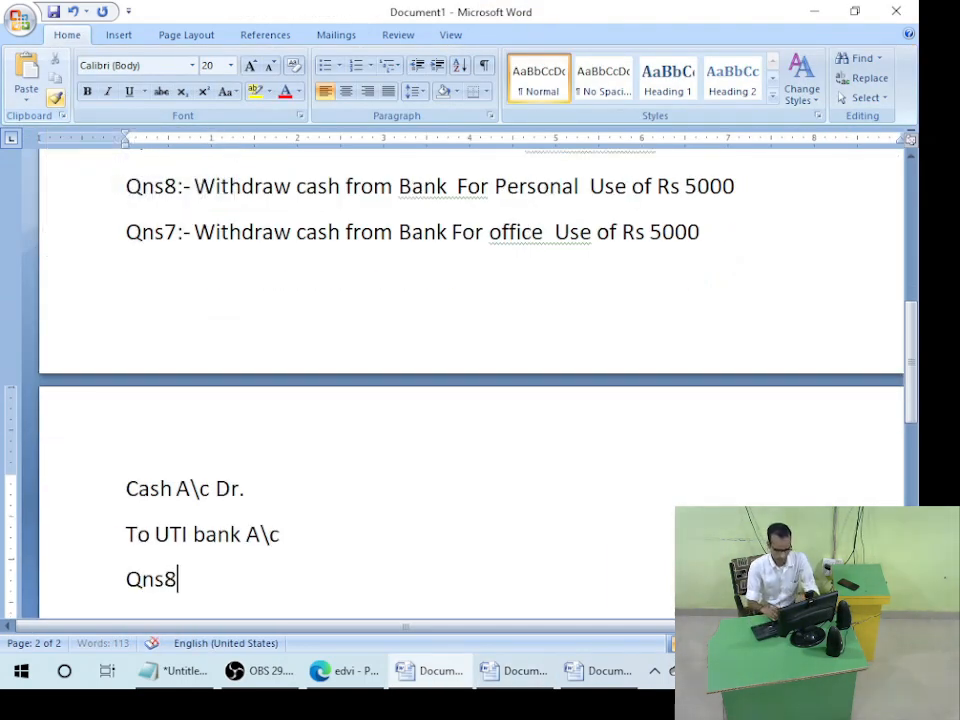
pyautogui.write(':- Paid')
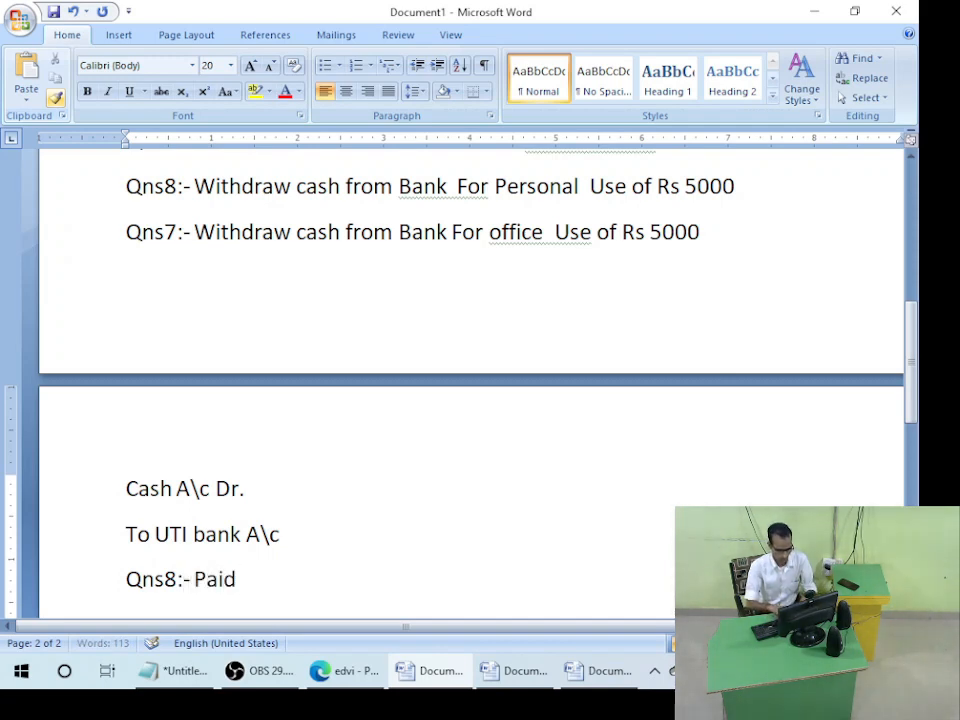
pyautogui.write(' Salary exp I')
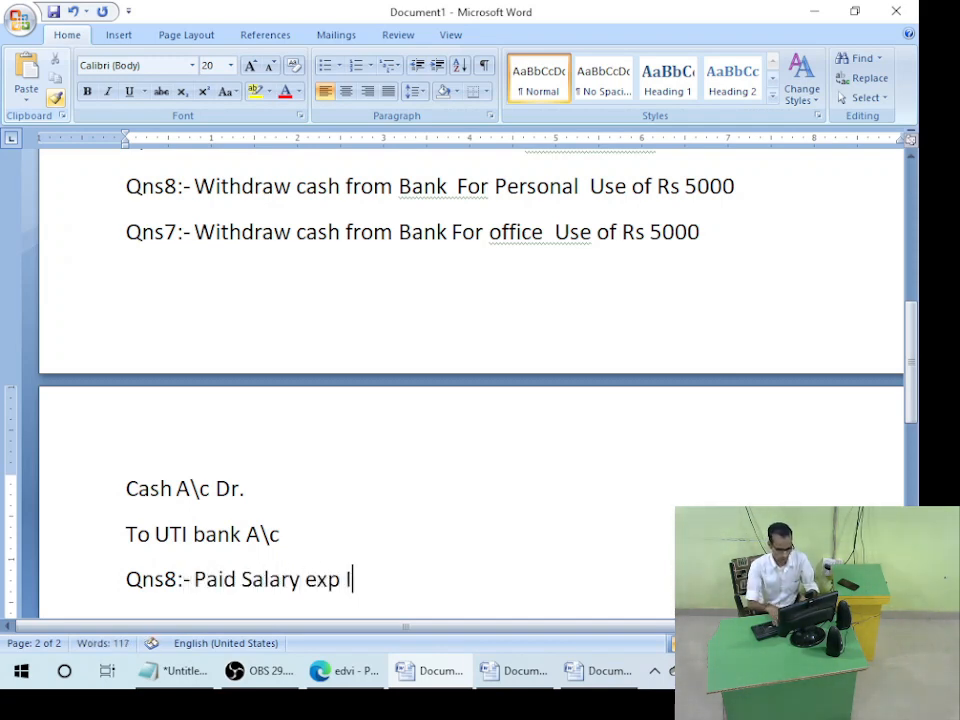
pyautogui.press('BackSpace')
pyautogui.write('of rs ')
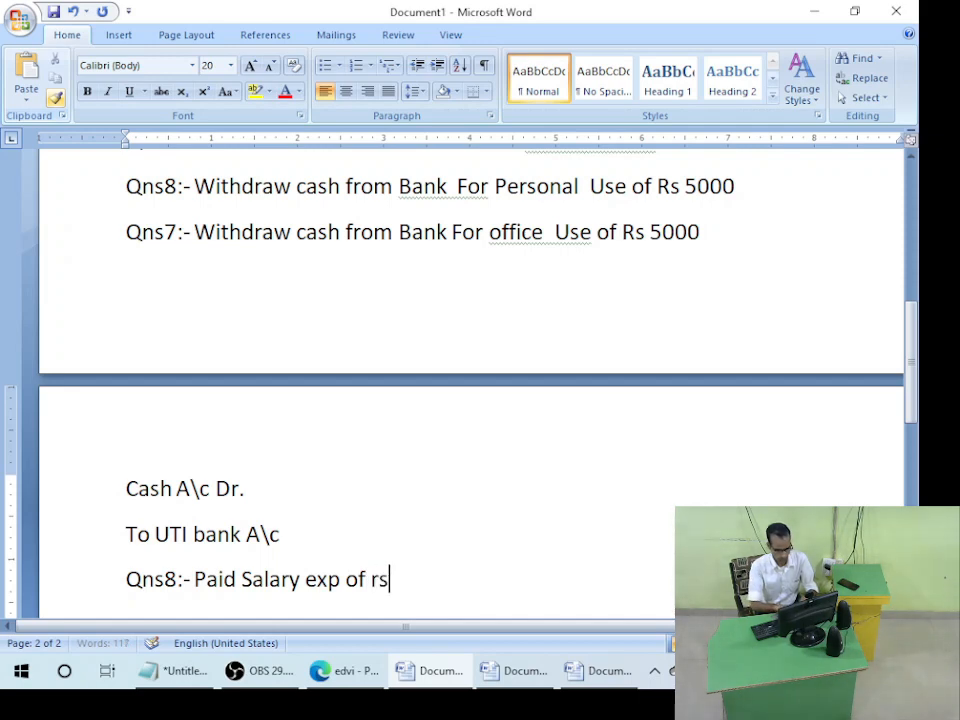
pyautogui.write('15000')
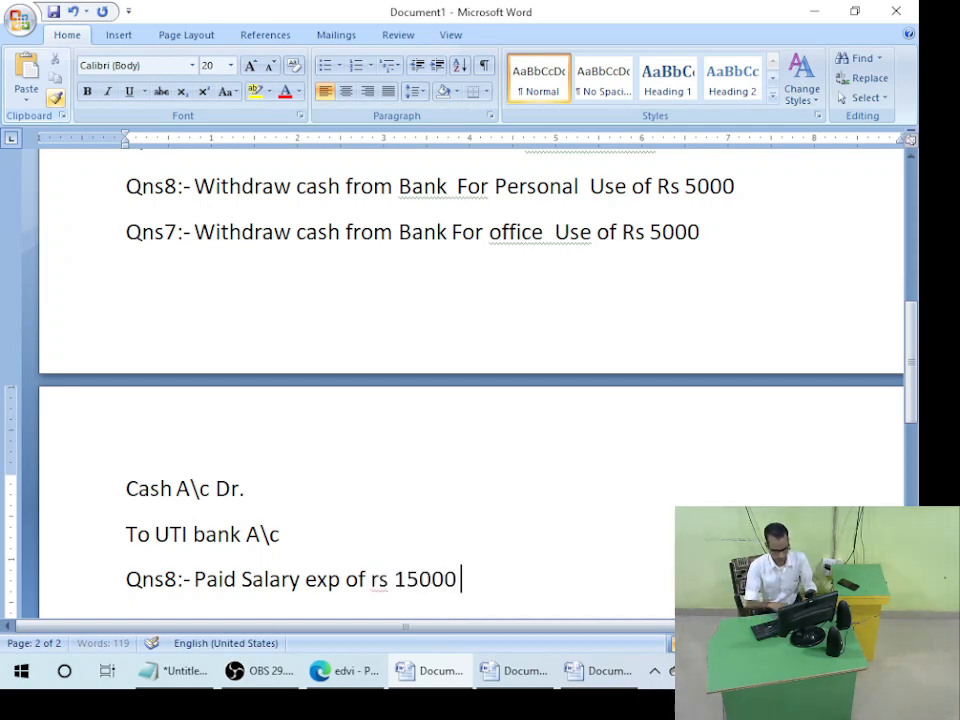
pyautogui.write(' By cheque f')
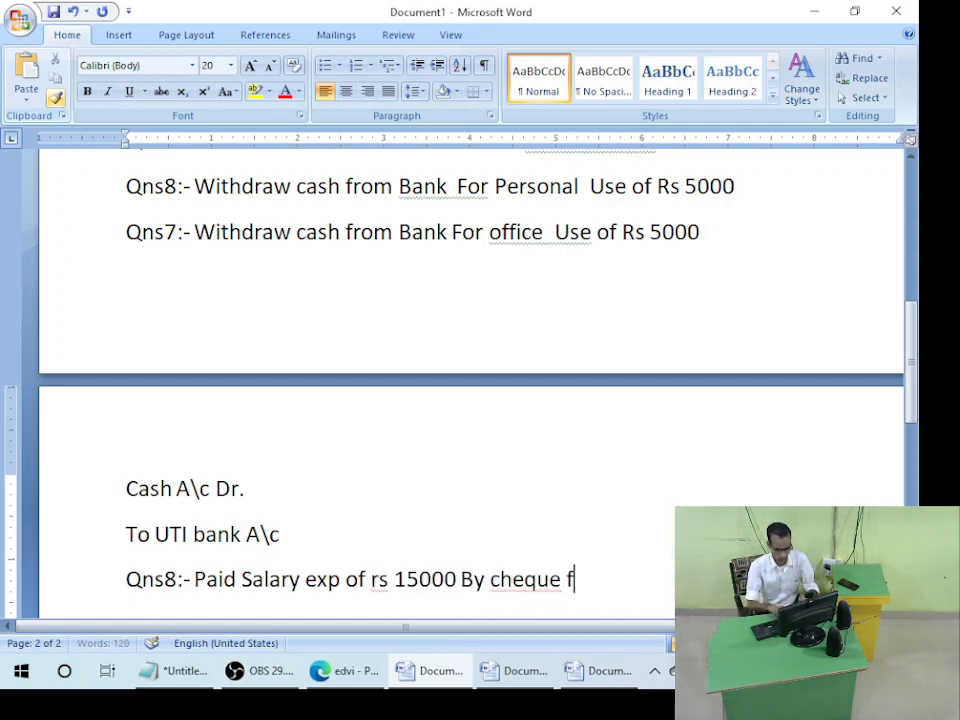
pyautogui.write('or Month')
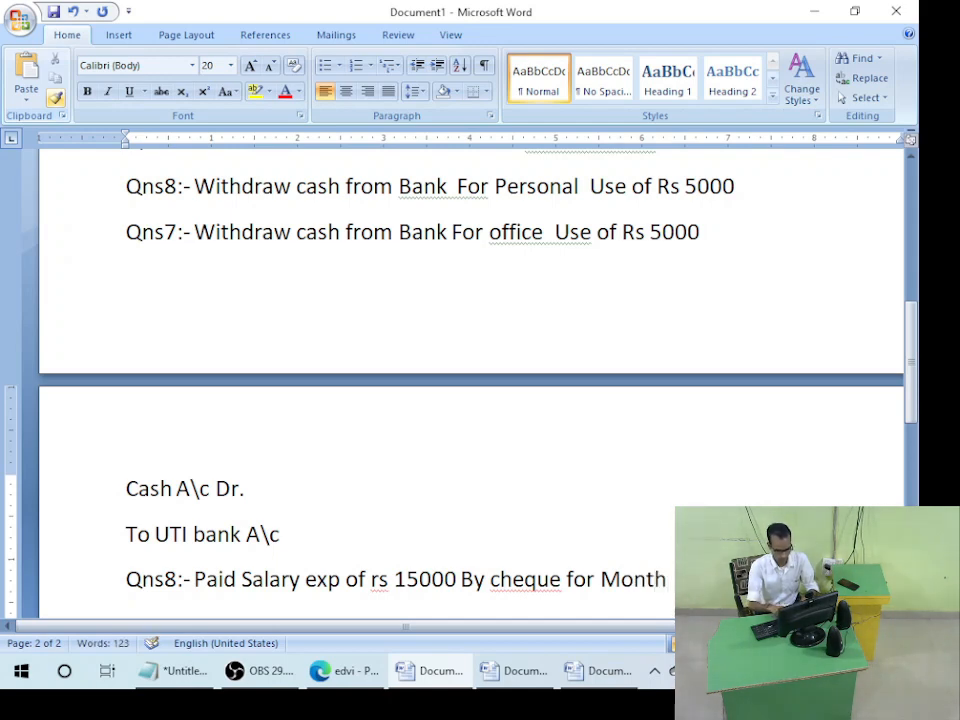
pyautogui.write(' of')
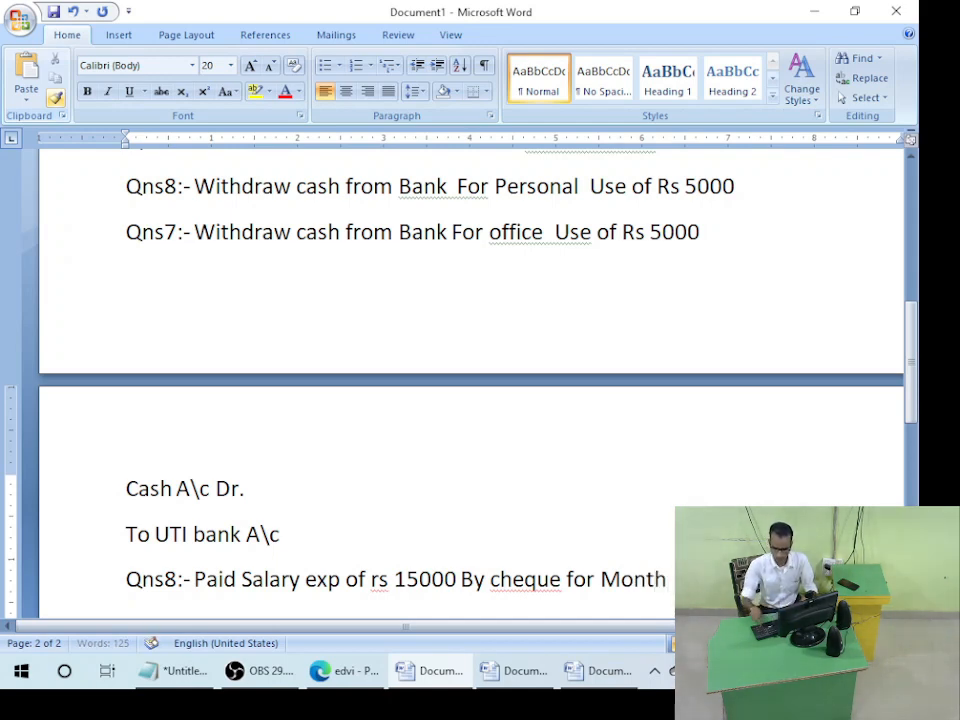
pyautogui.press('Return')
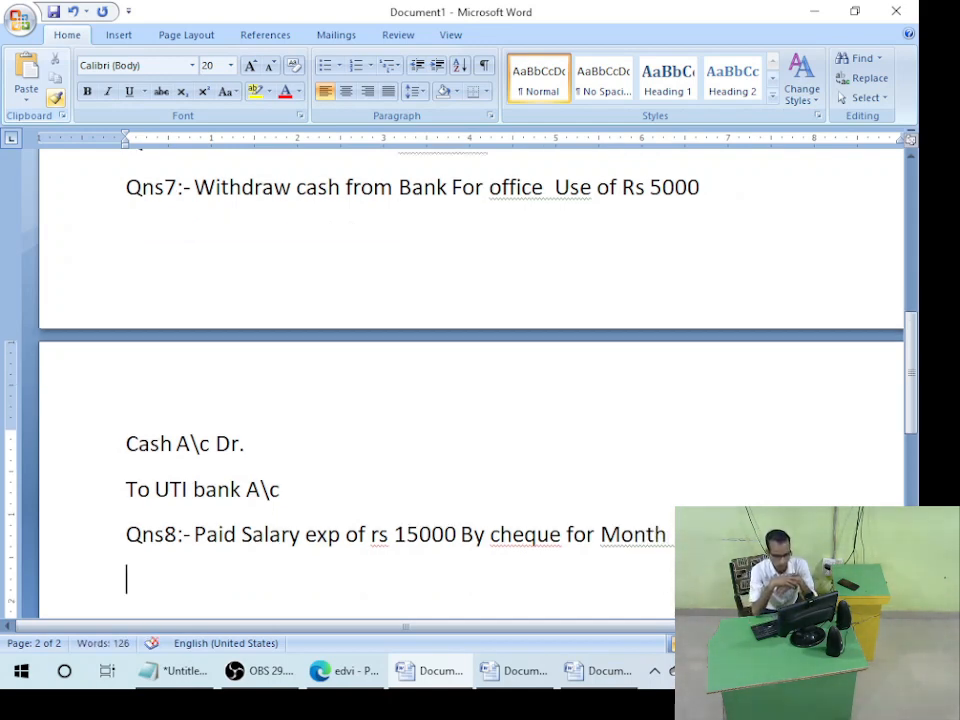